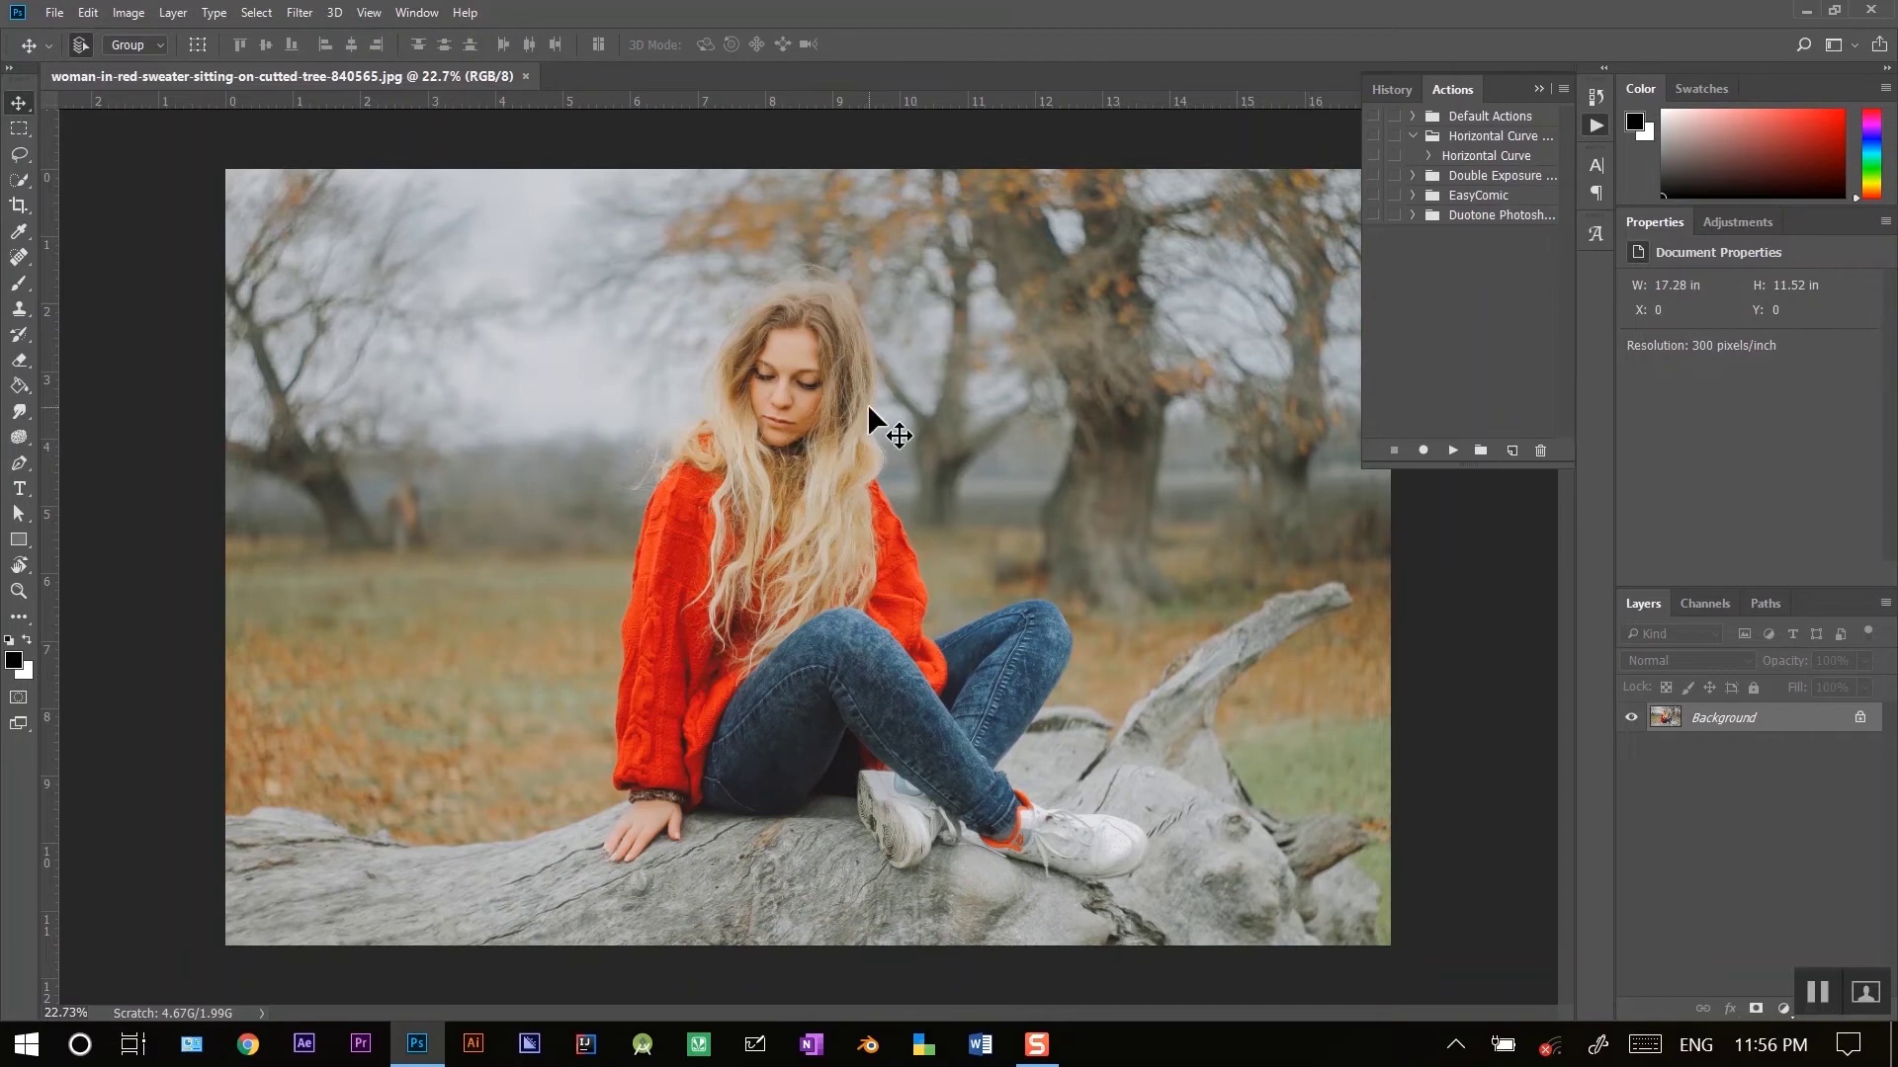
Load the action file Zahid Cinematic PS Actions.atn from the Desktop and expand the new set to list its actions
click(1566, 88)
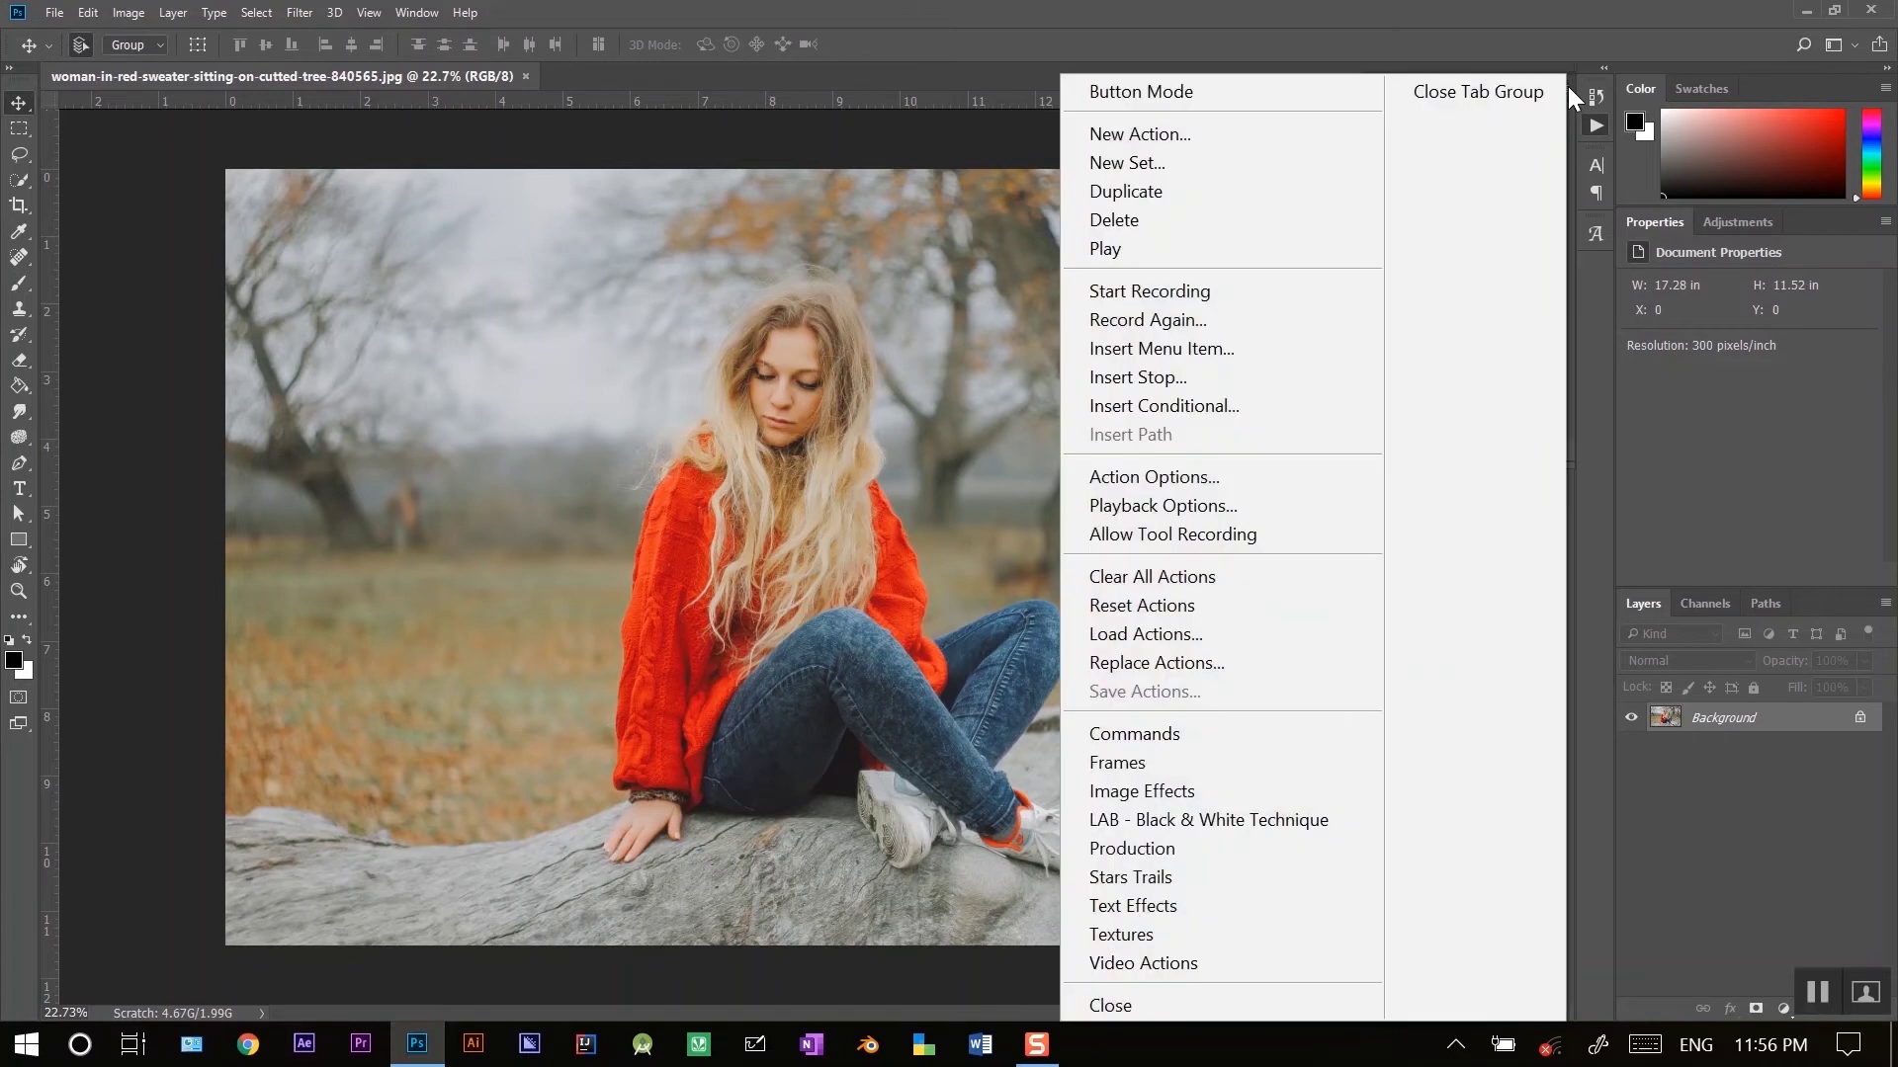
click(1149, 633)
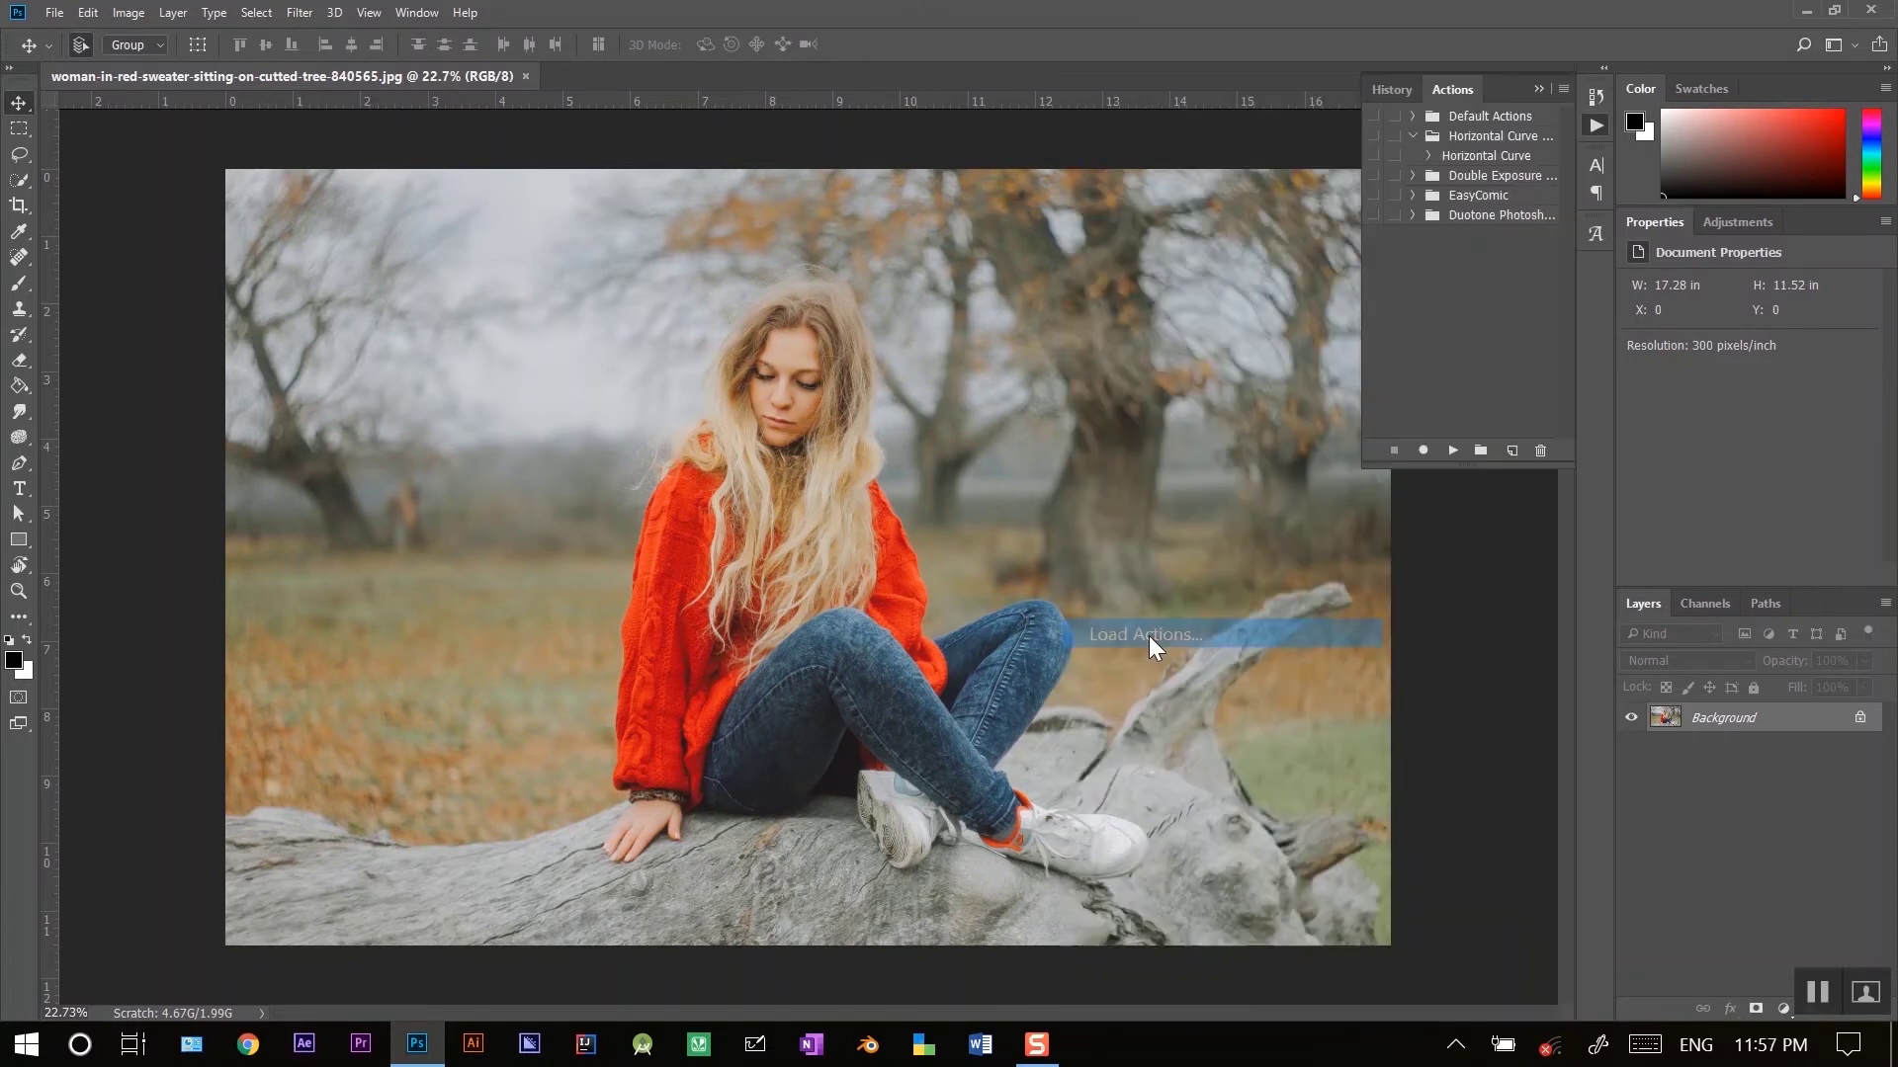
drag(923, 228, 921, 389)
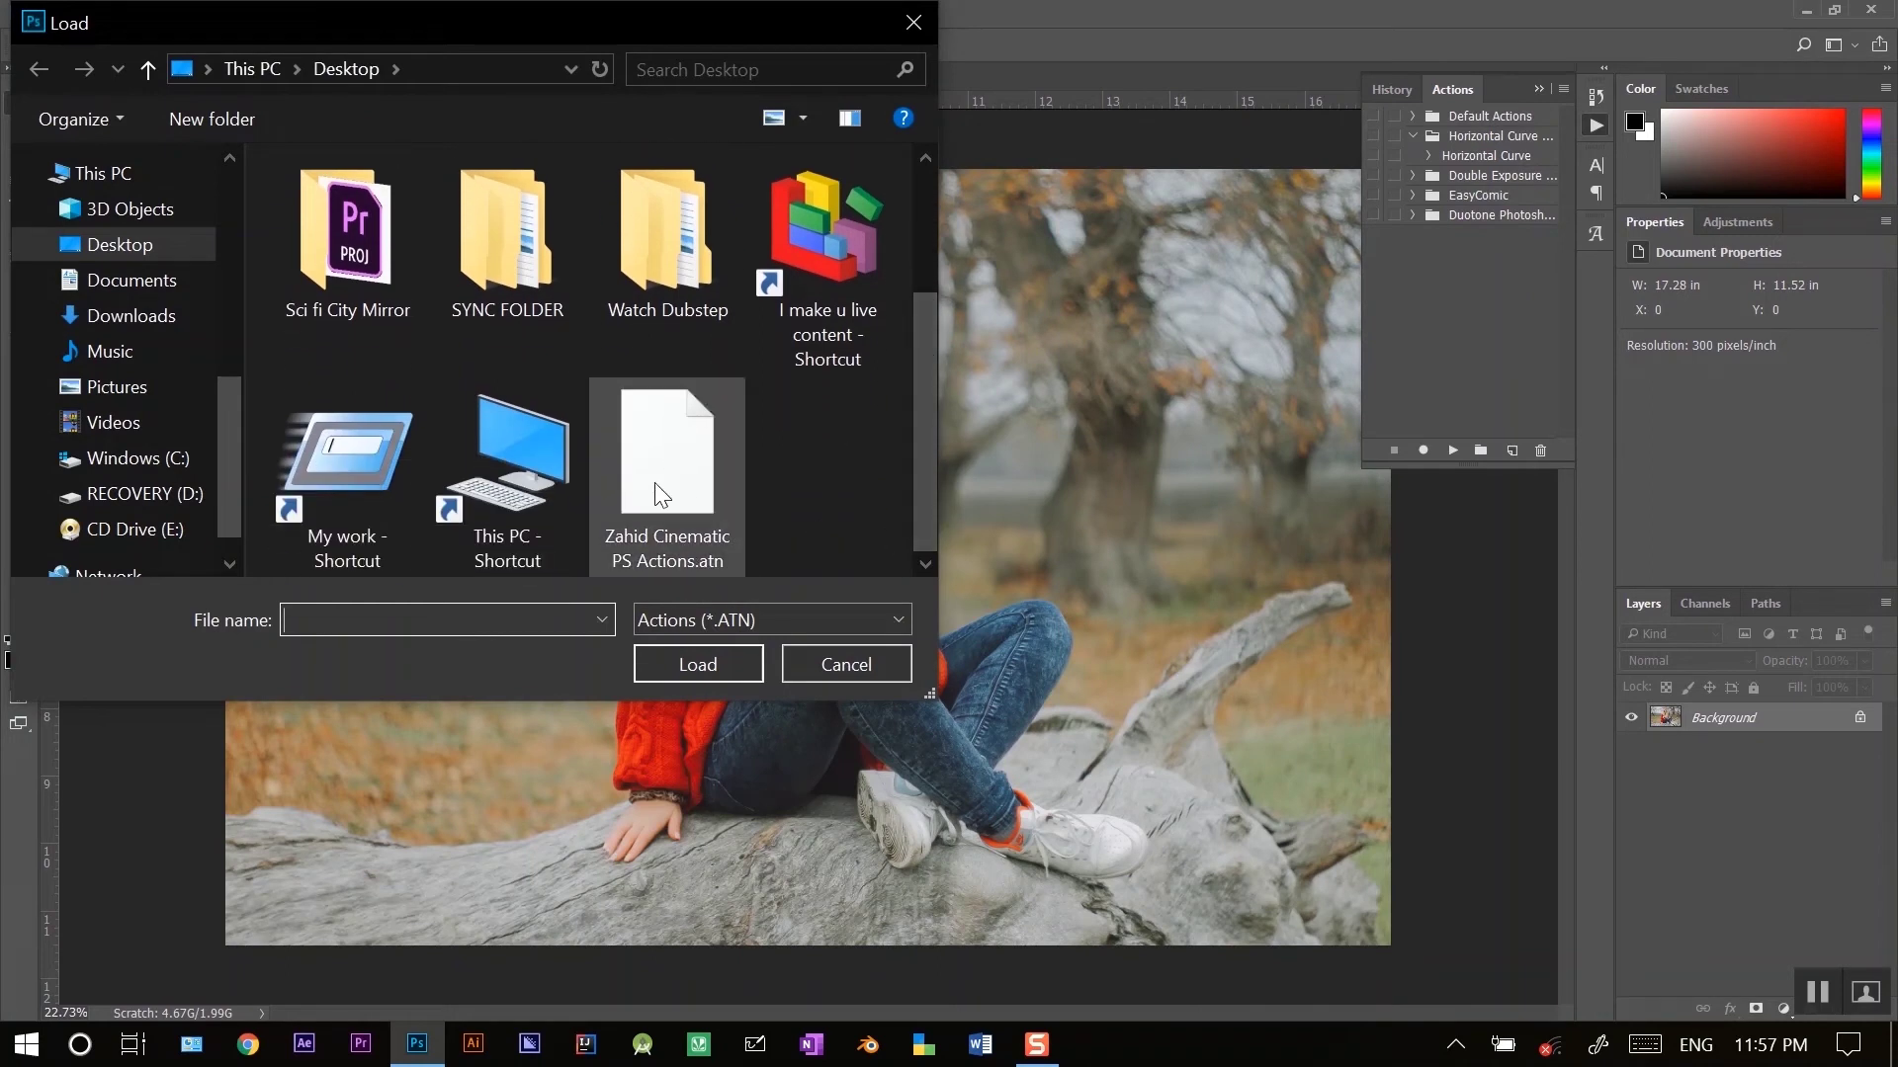
click(680, 451)
click(696, 660)
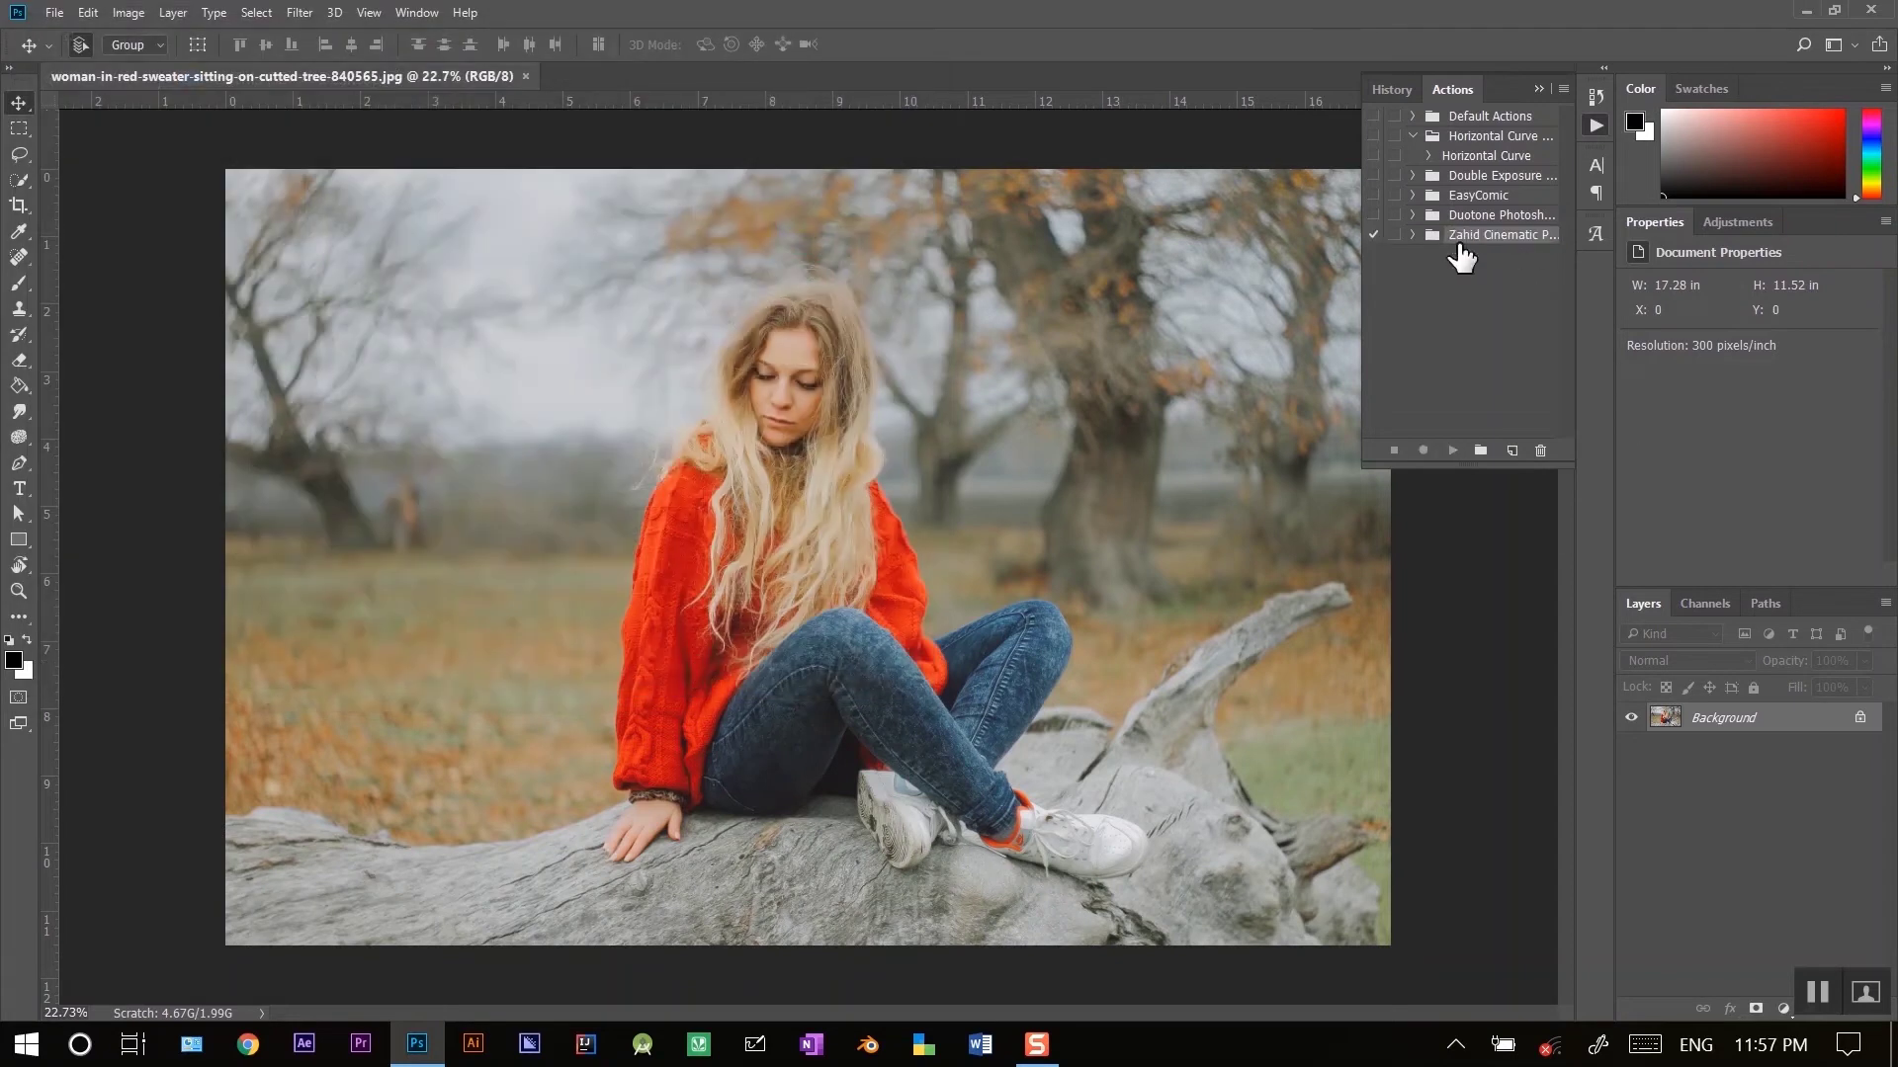
click(1413, 236)
click(1413, 235)
click(1413, 235)
Play the Zahid Moody Tone action on the photo of the woman in the red sweater
click(1513, 256)
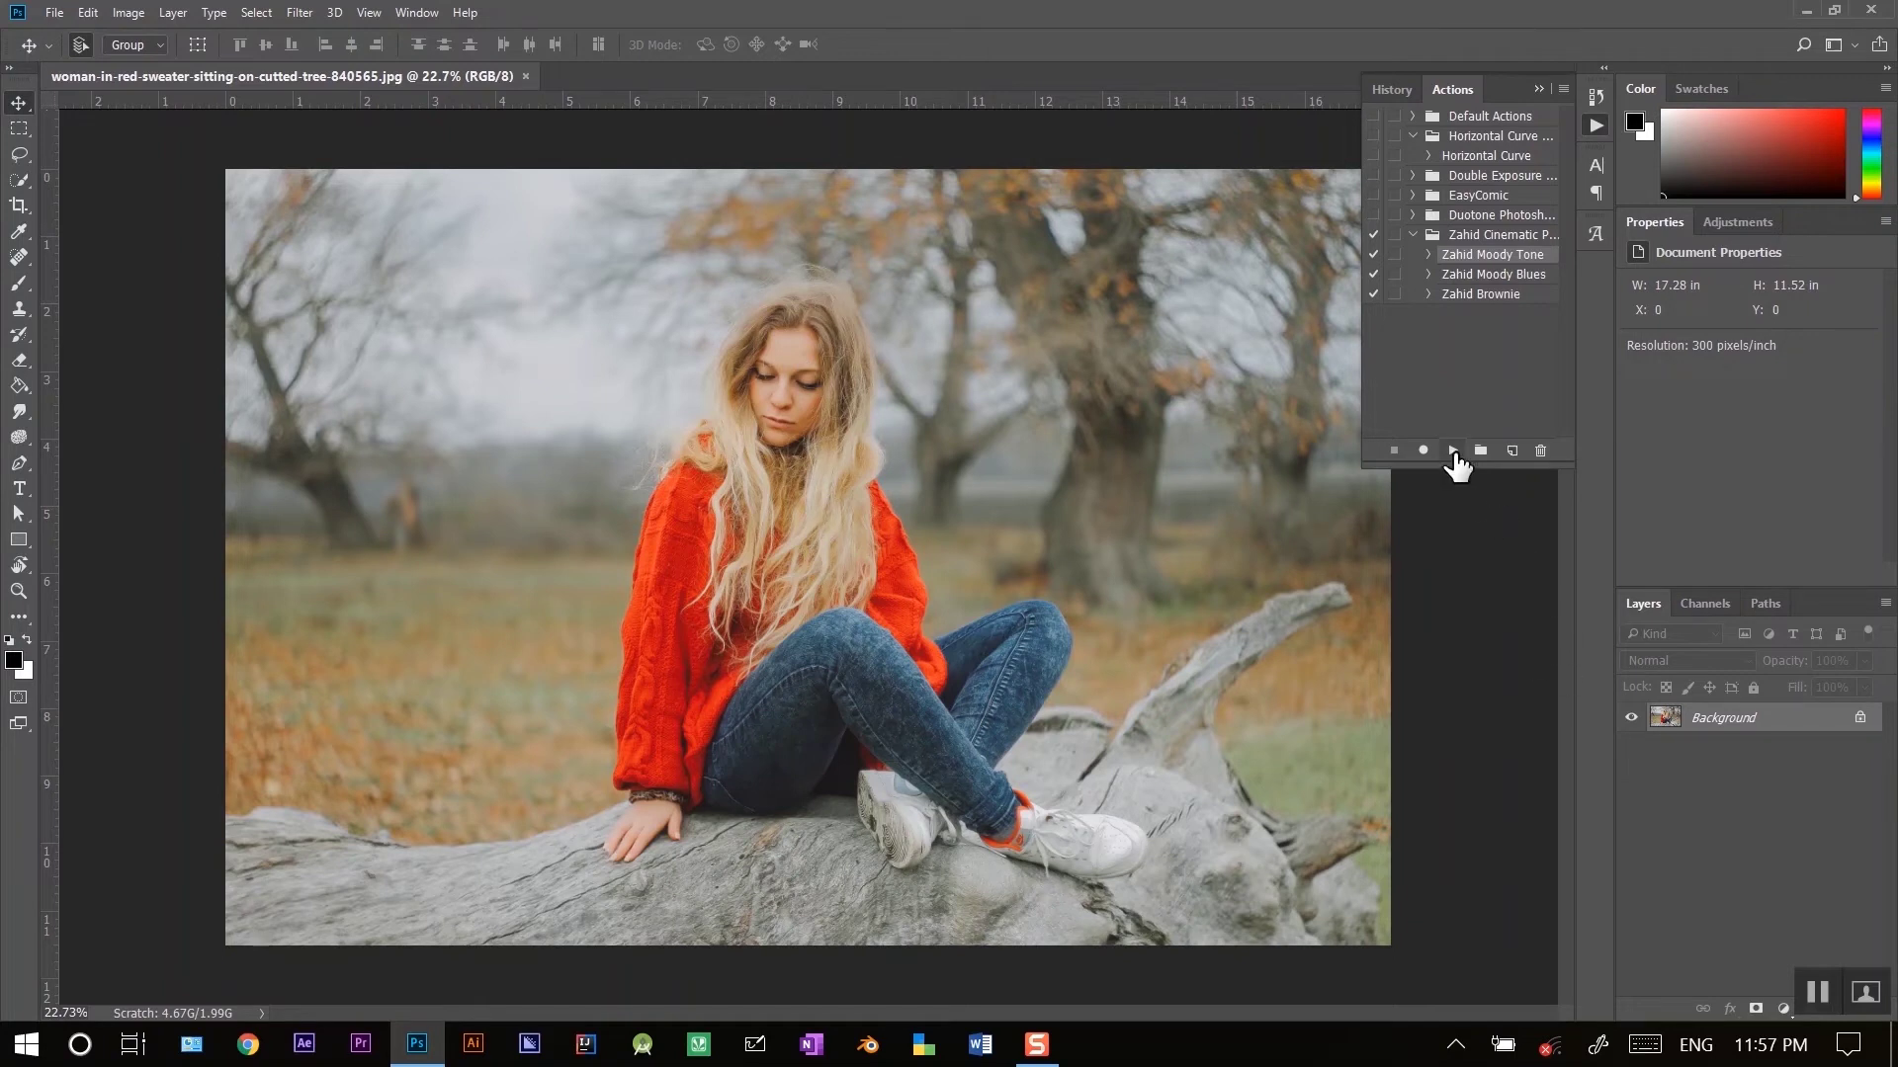
click(1453, 451)
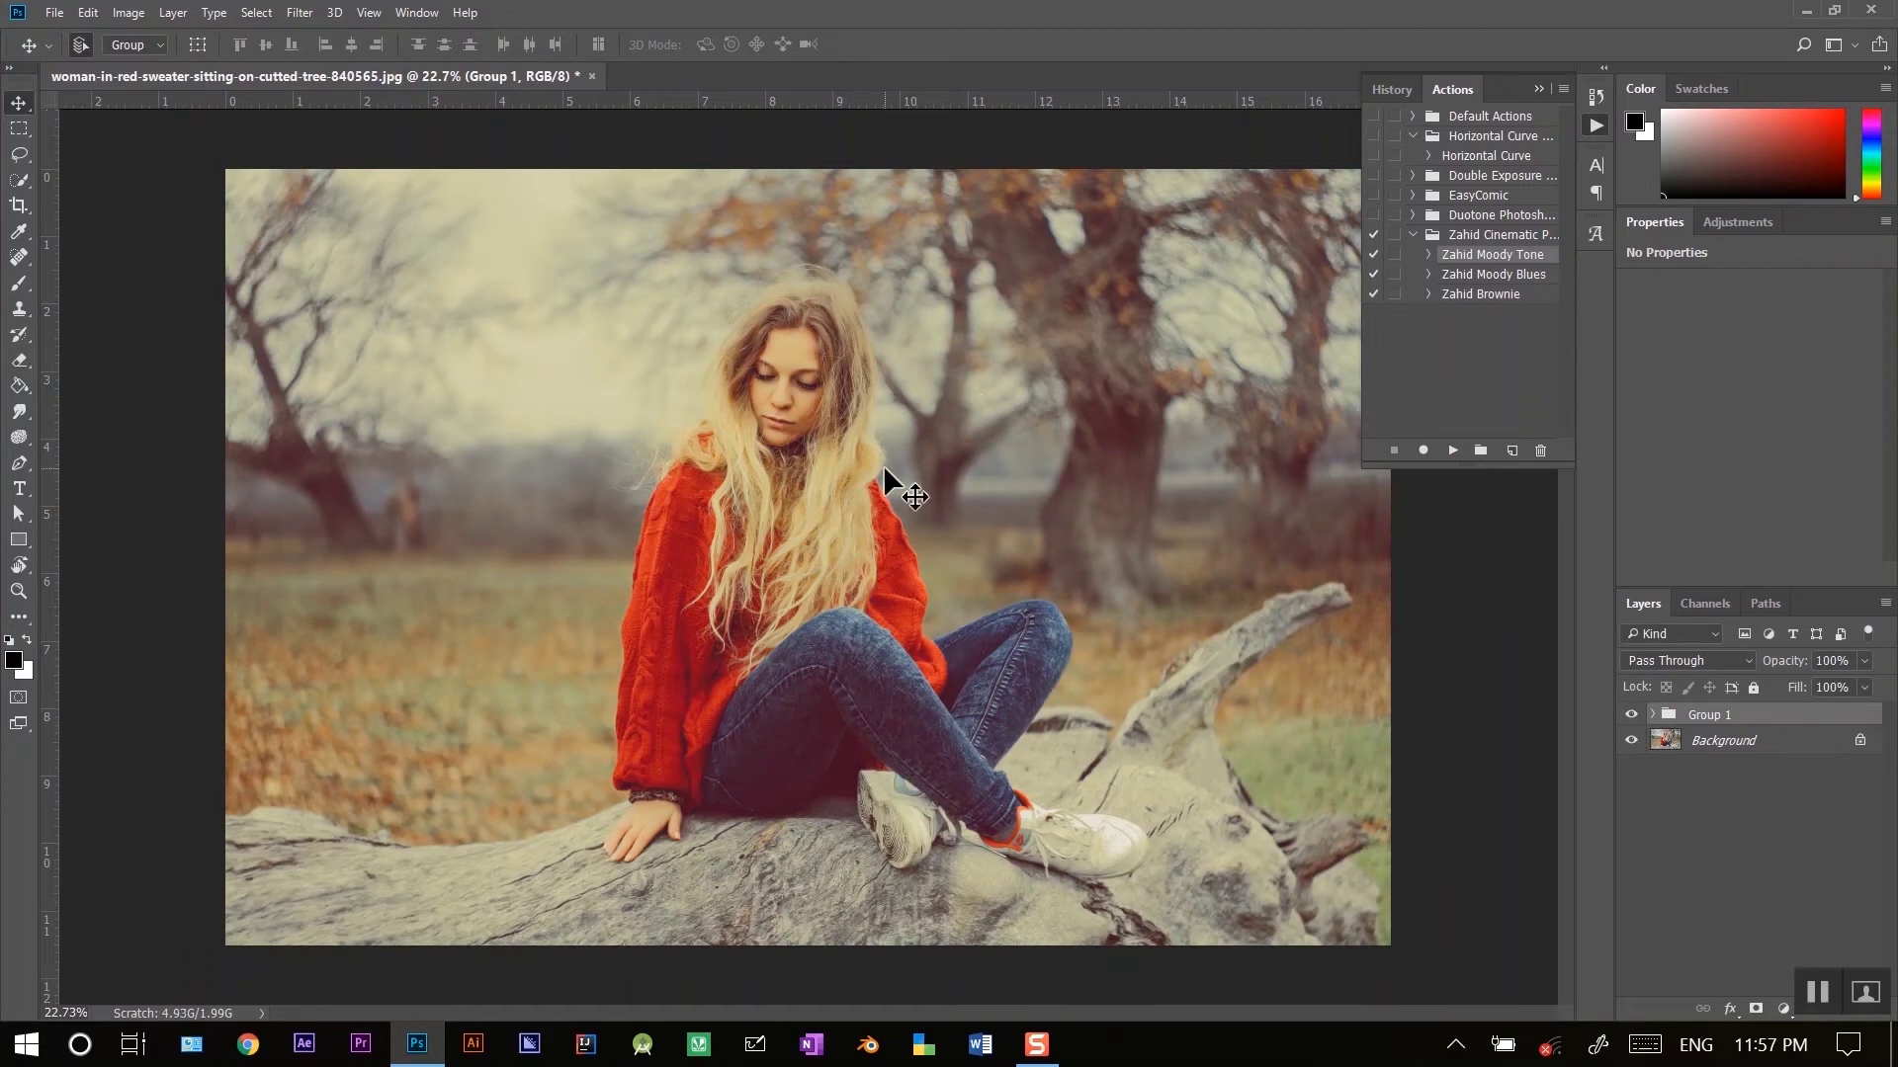
scroll(882, 465, down, 2)
scroll(882, 465, up, 1)
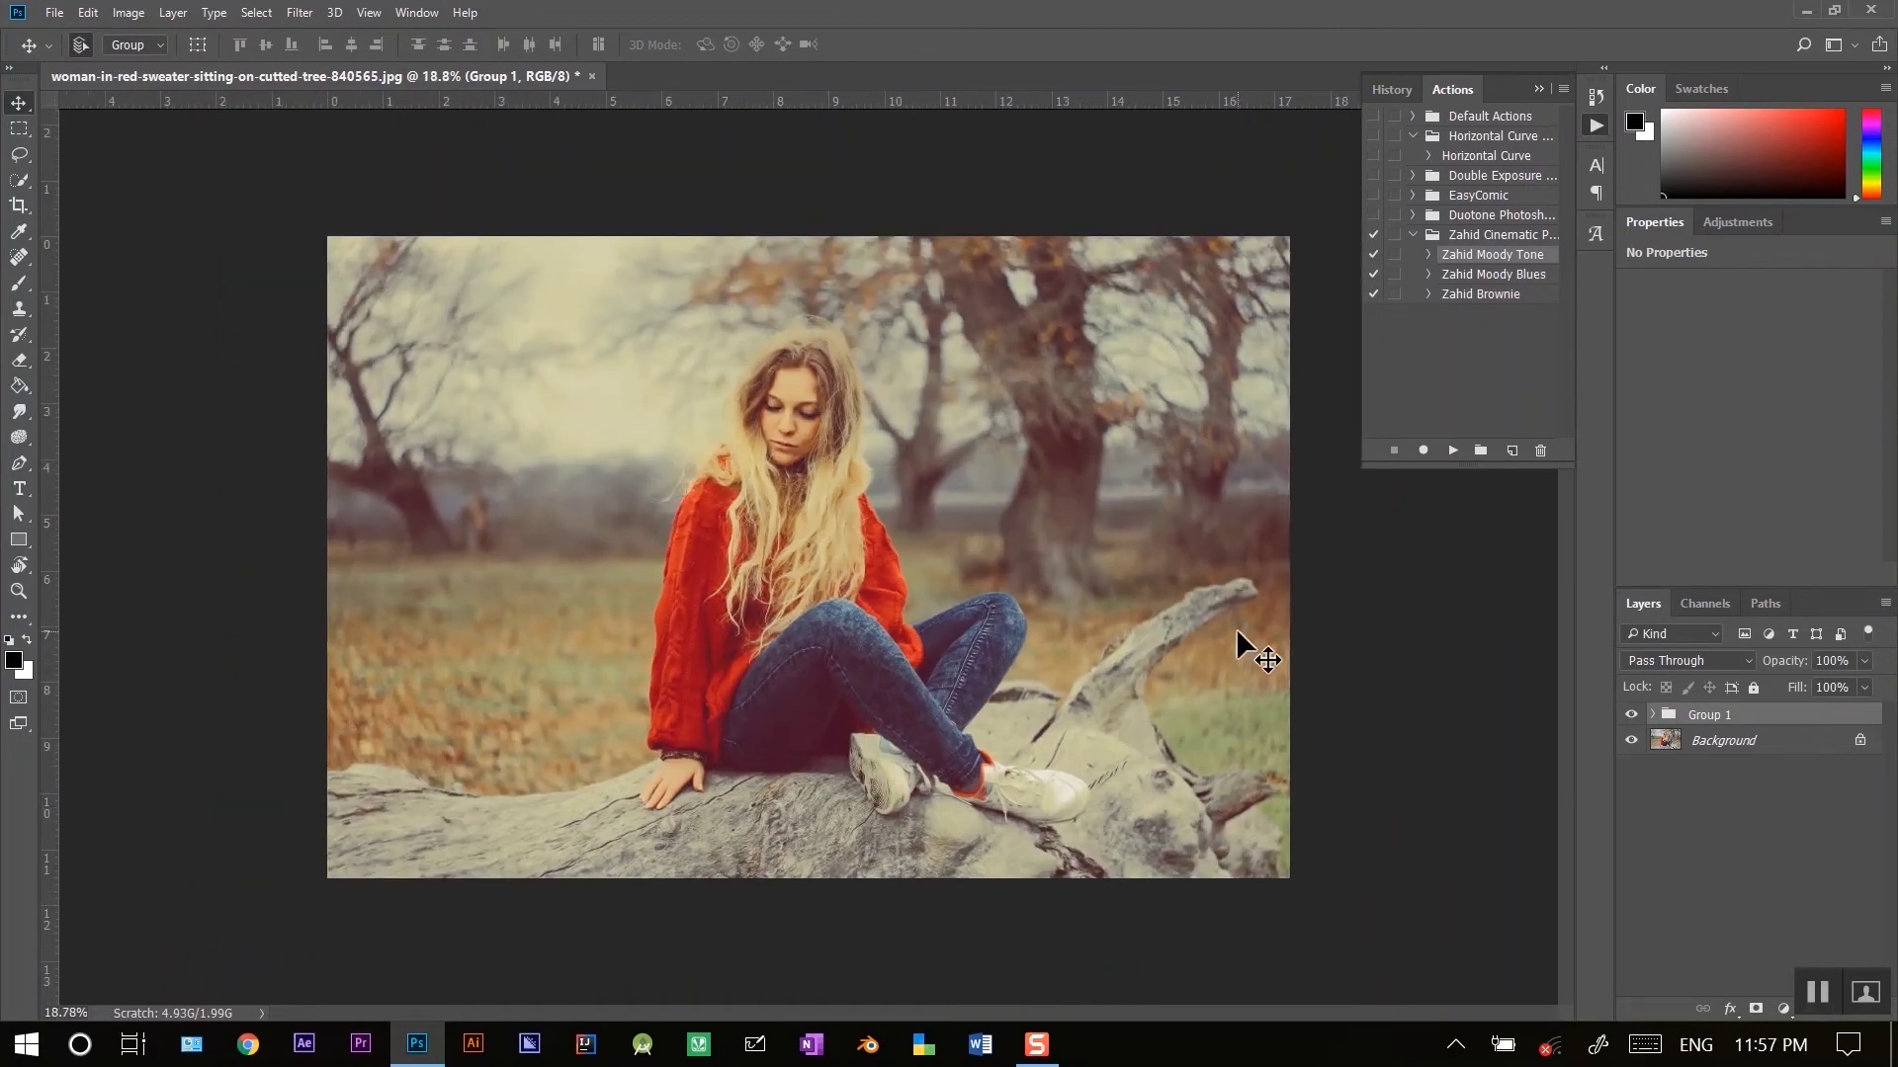
Compare the Moody Tone group with the original photo by toggling its visibility, and delete the group
click(1632, 715)
click(1632, 716)
scroll(915, 653, up, 1)
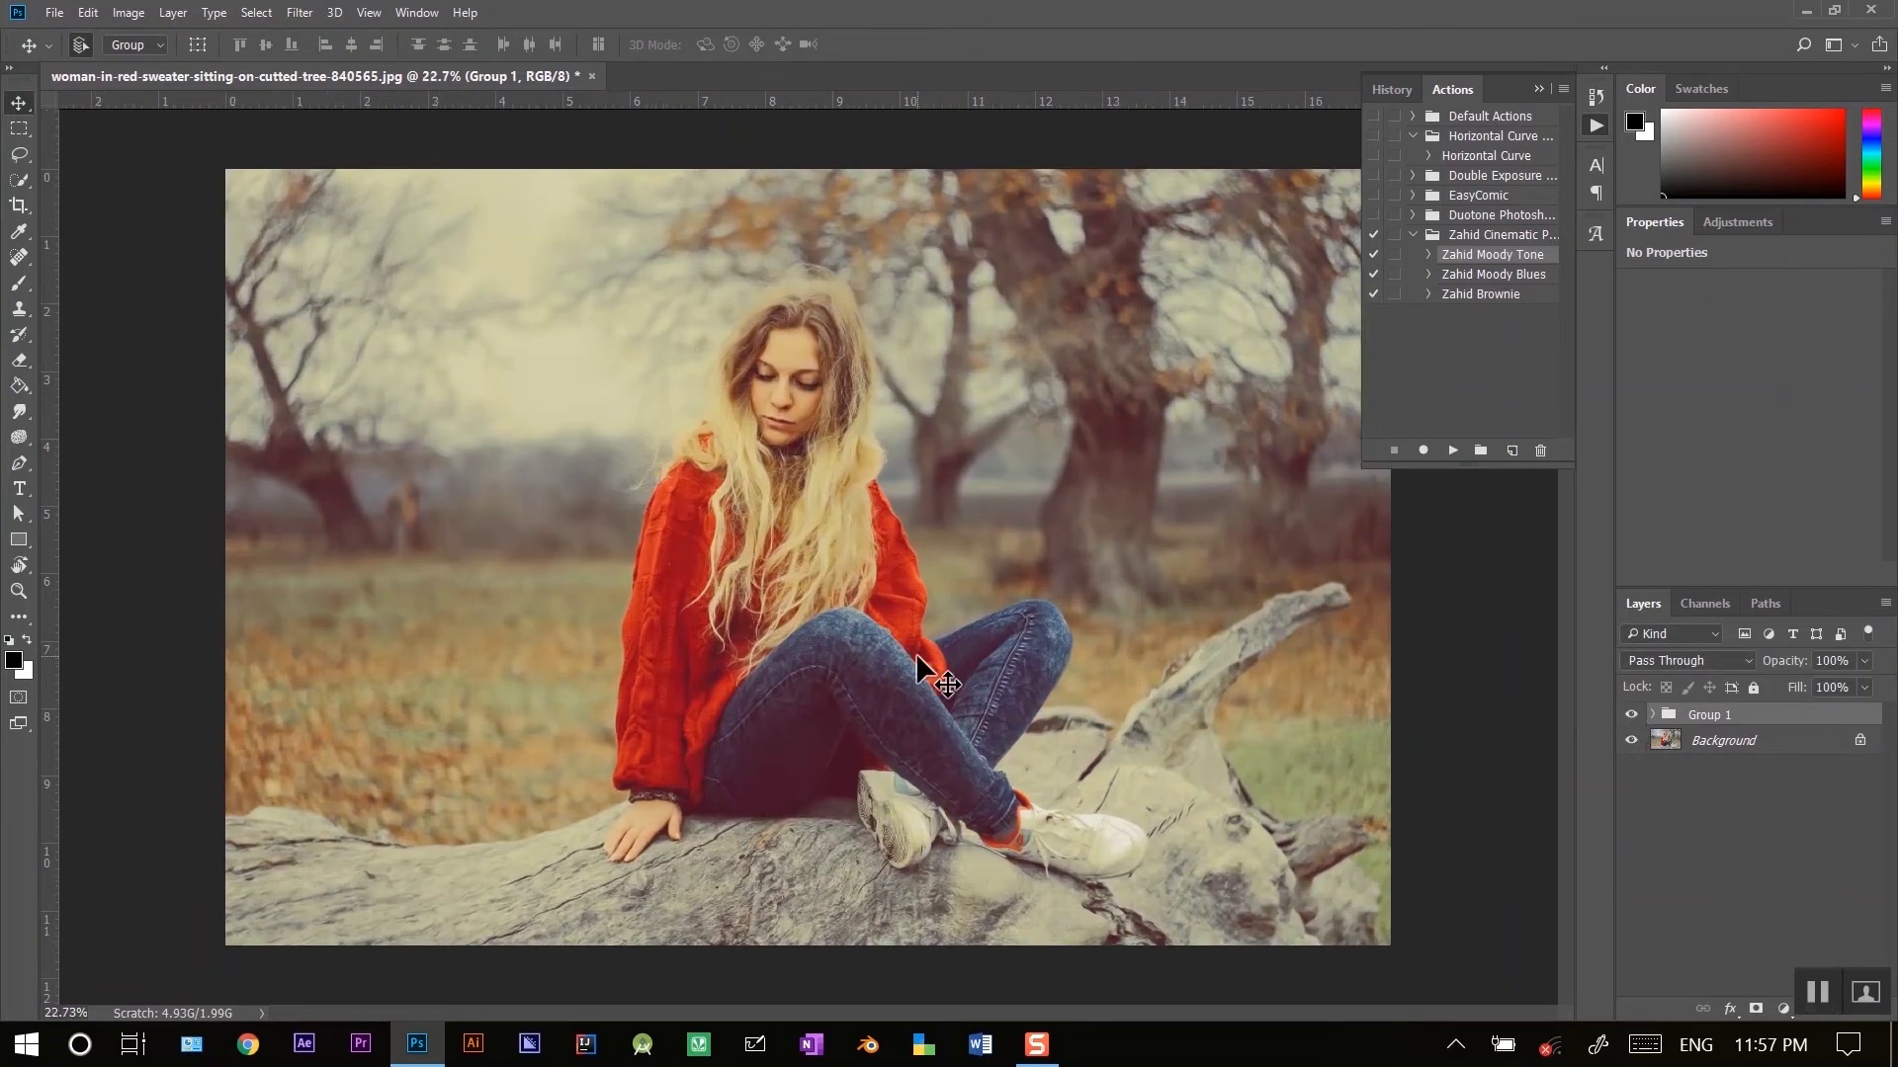
scroll(916, 655, down, 1)
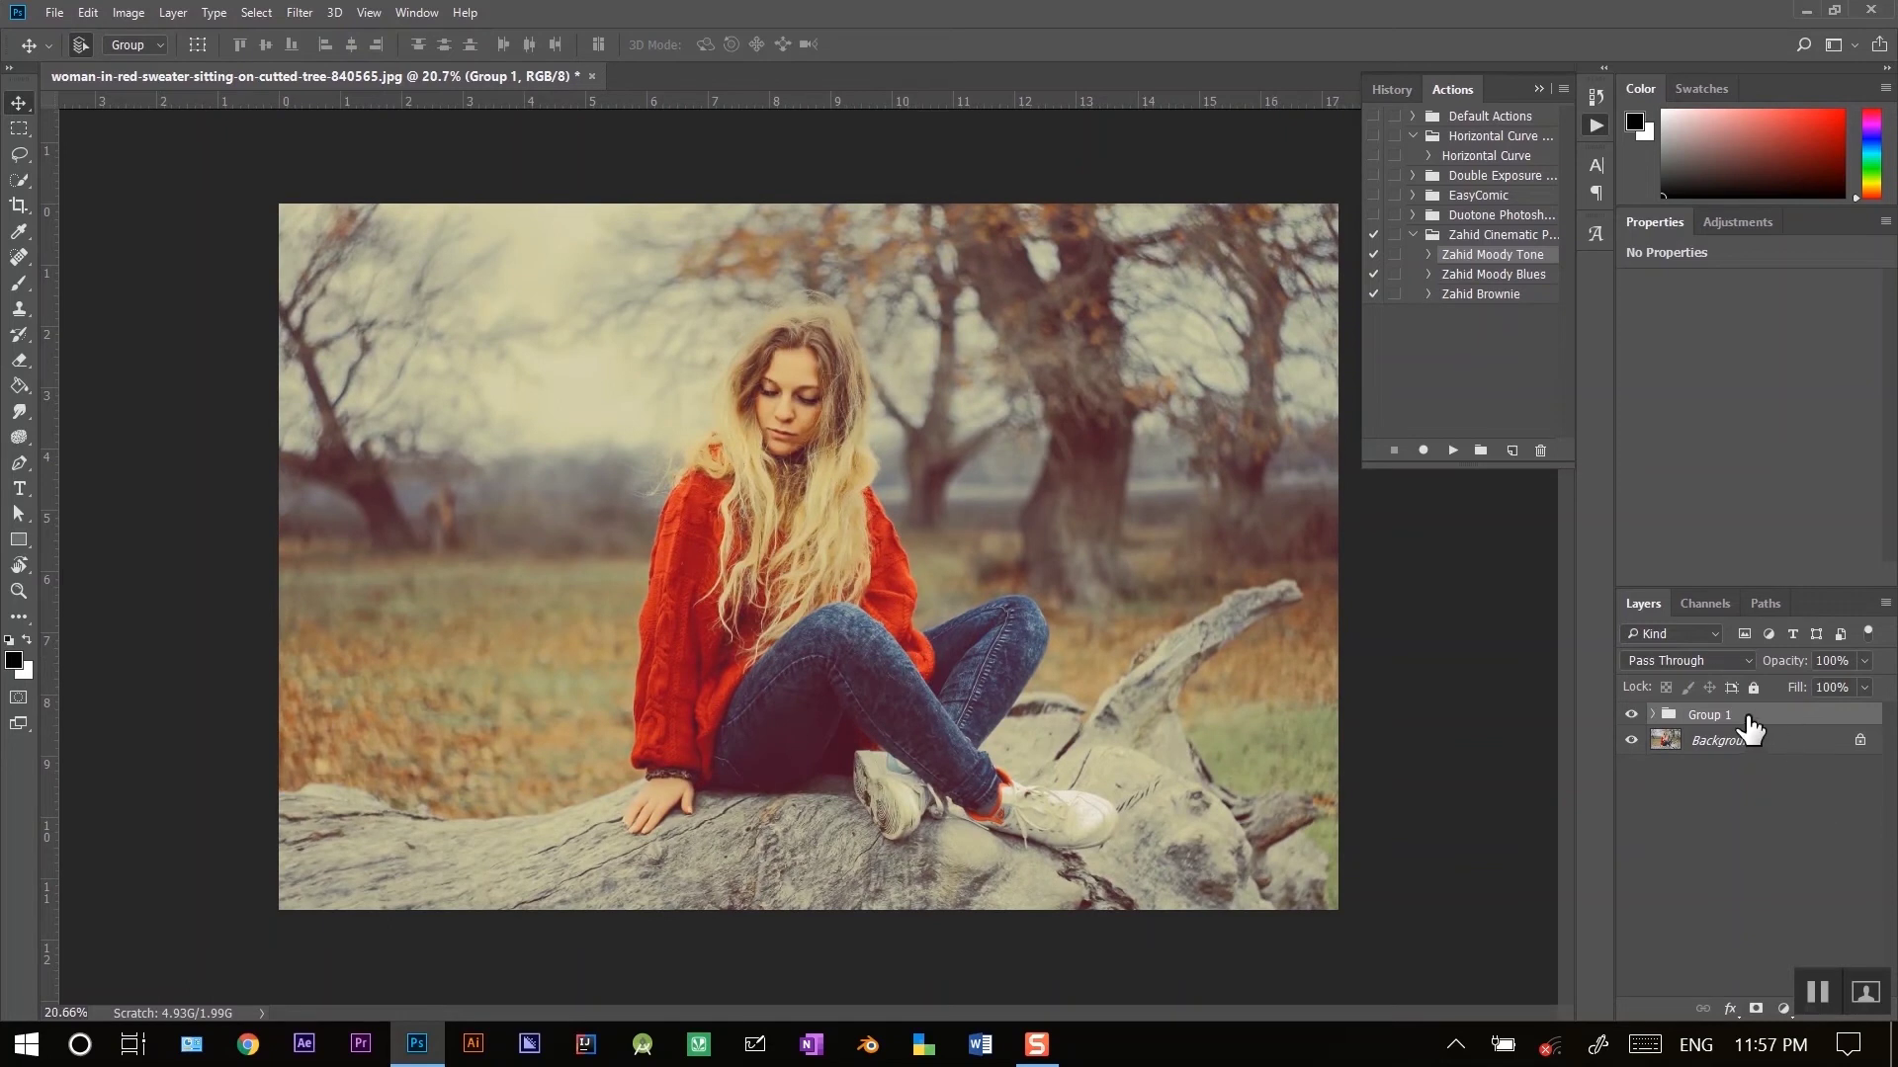
key(Delete)
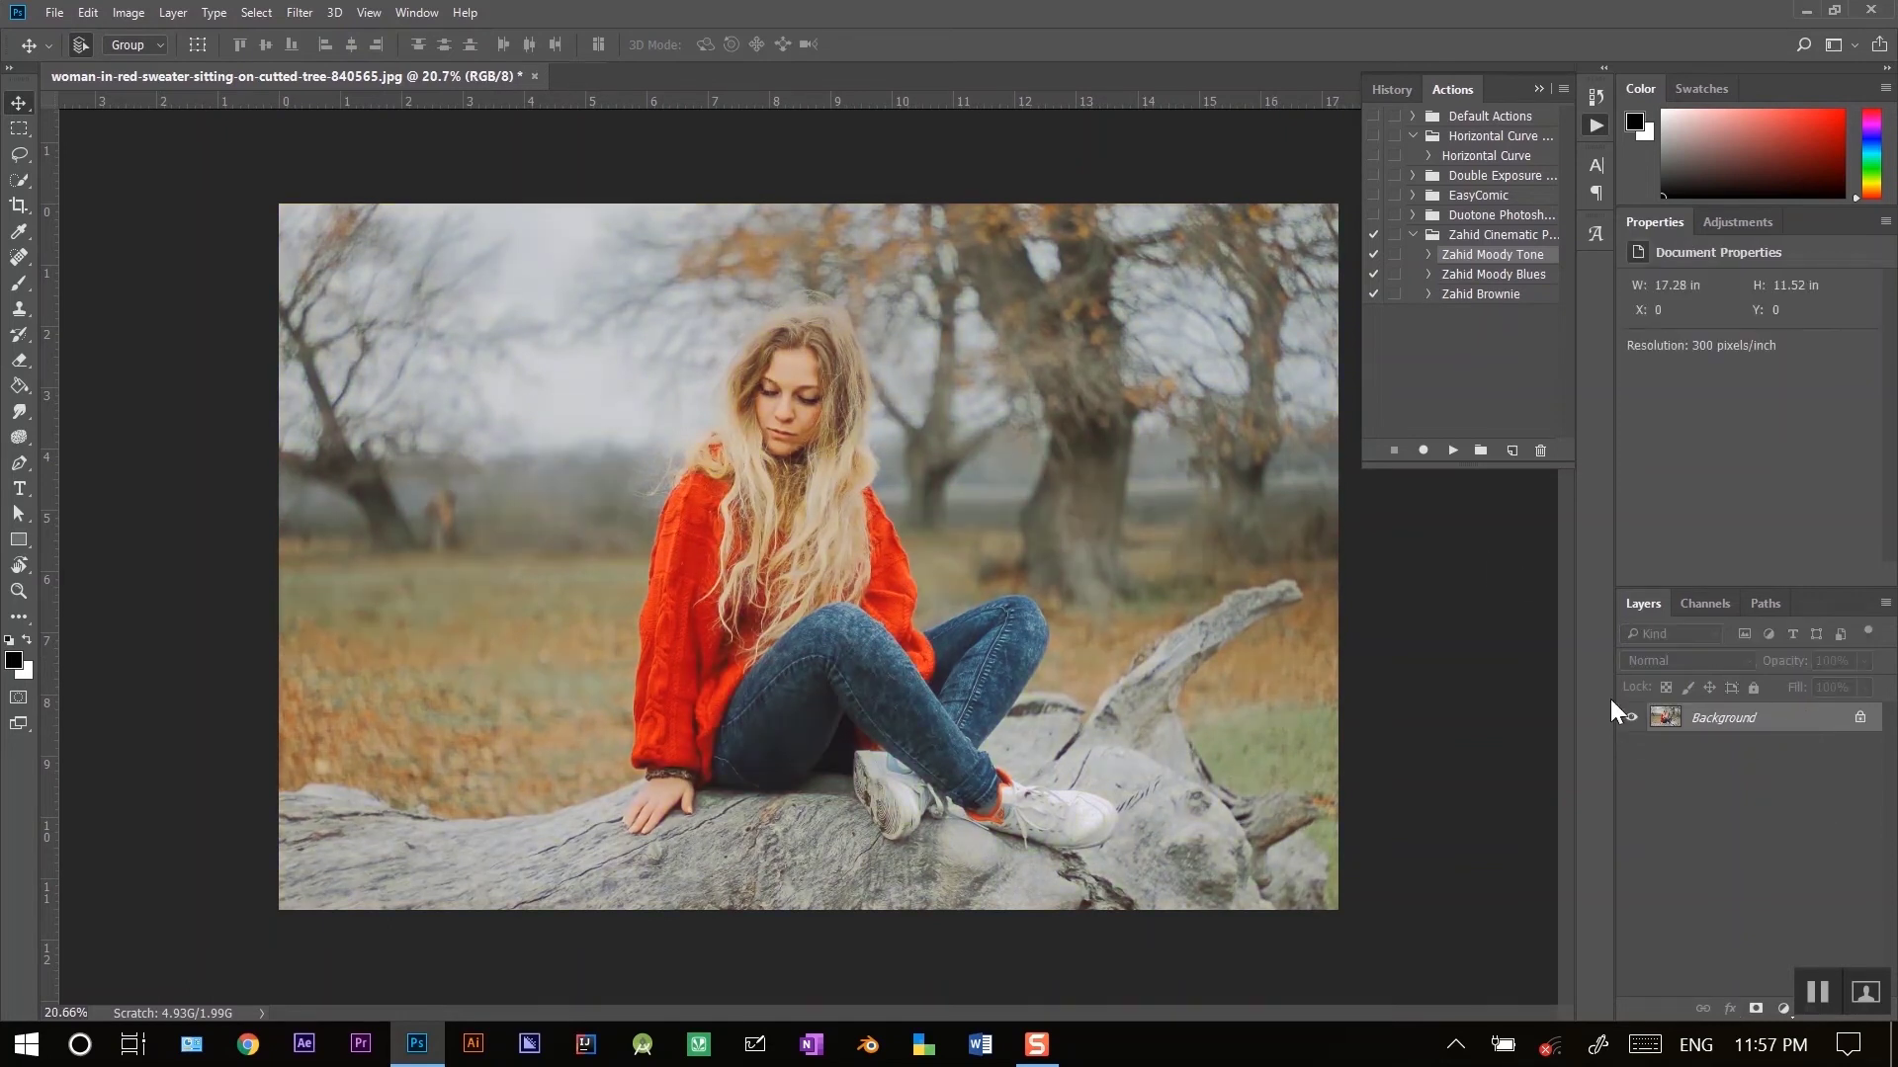
Play the Zahid Moody Blues action to preview it against the original photo, and delete the resulting group
click(1503, 277)
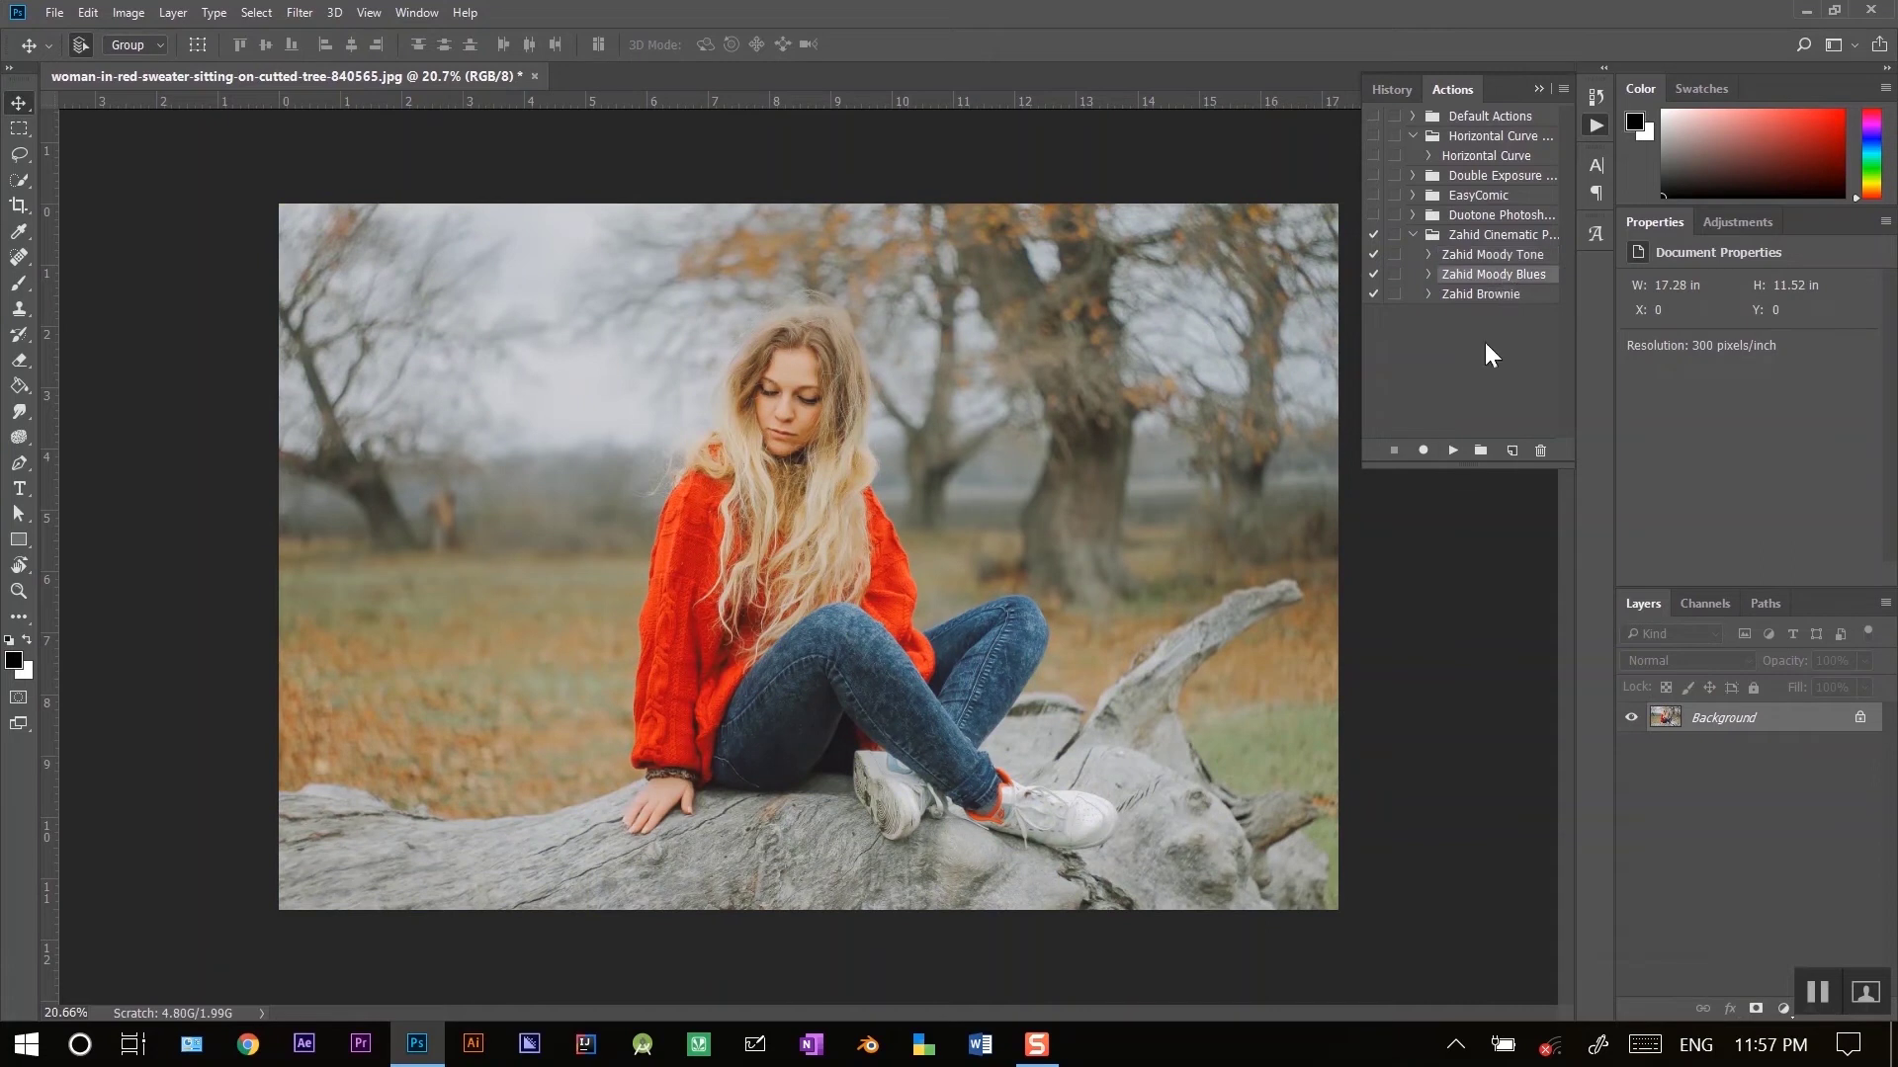
click(1453, 451)
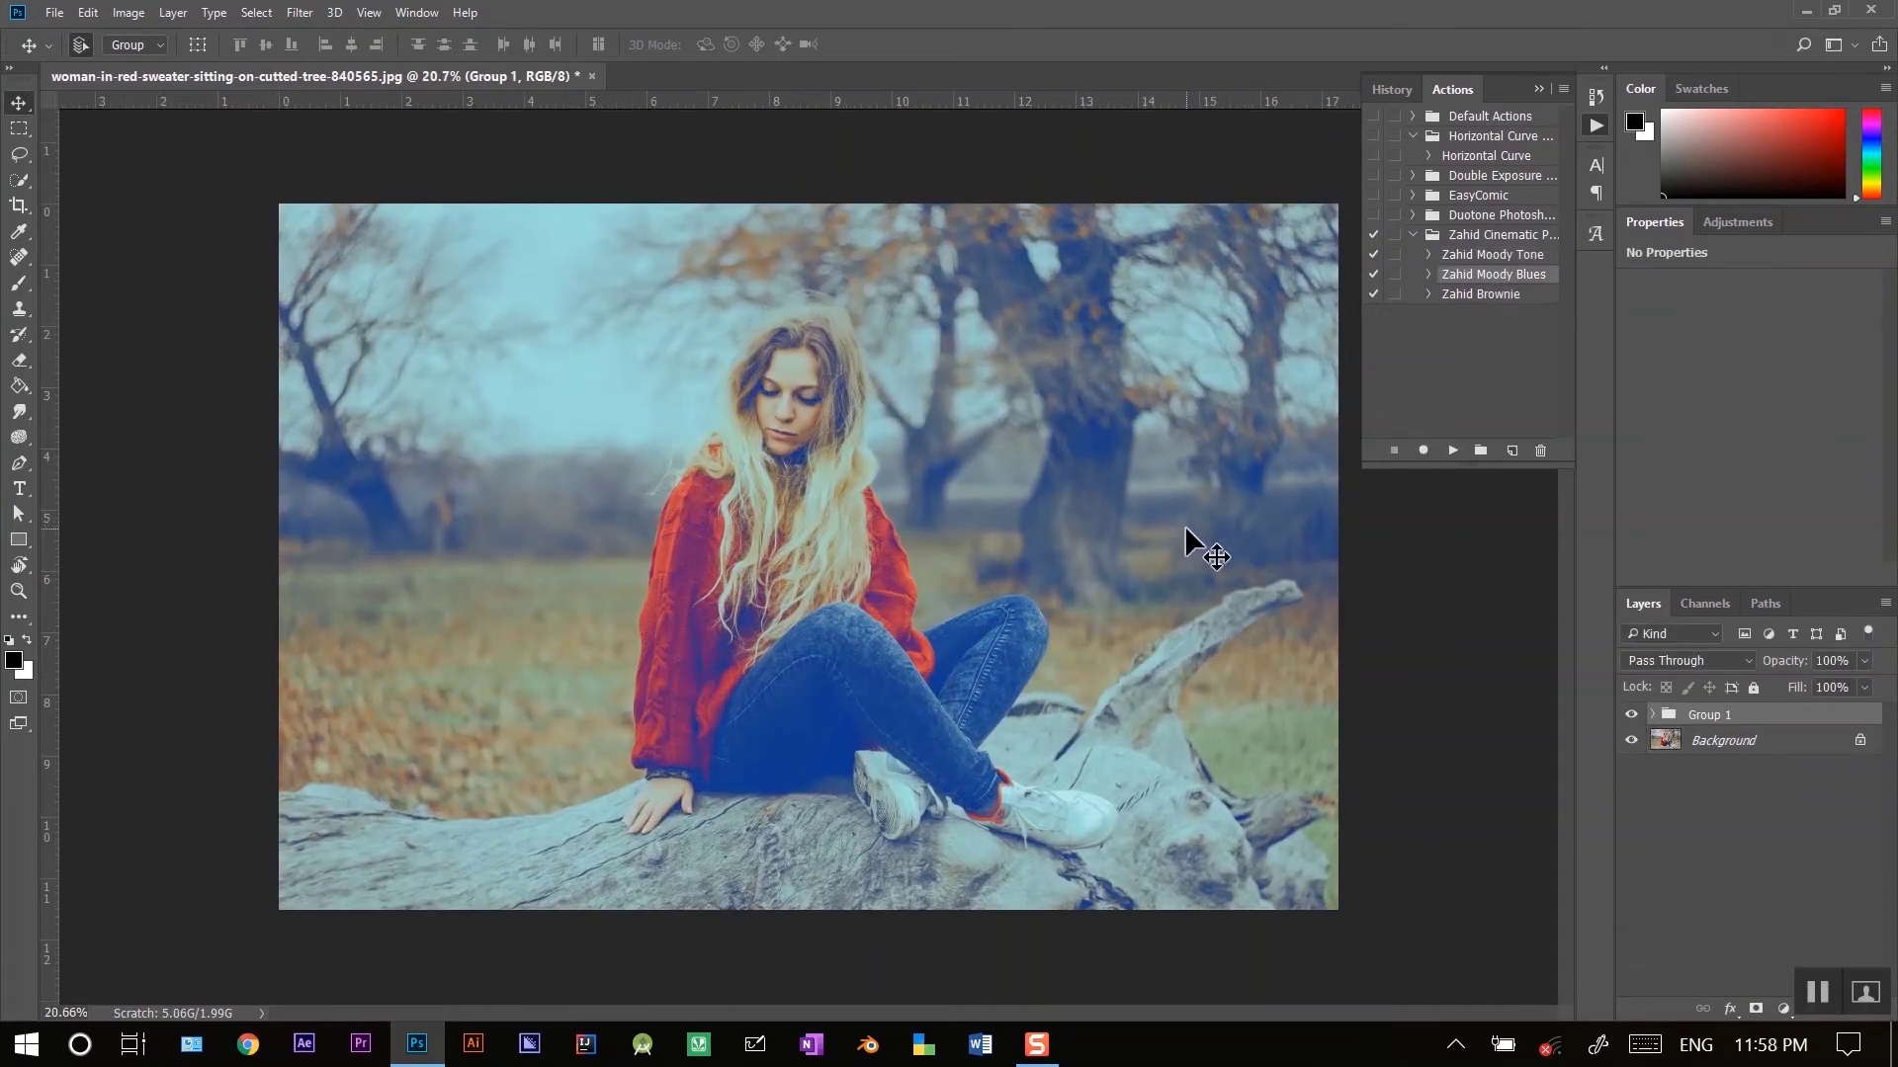
click(1632, 716)
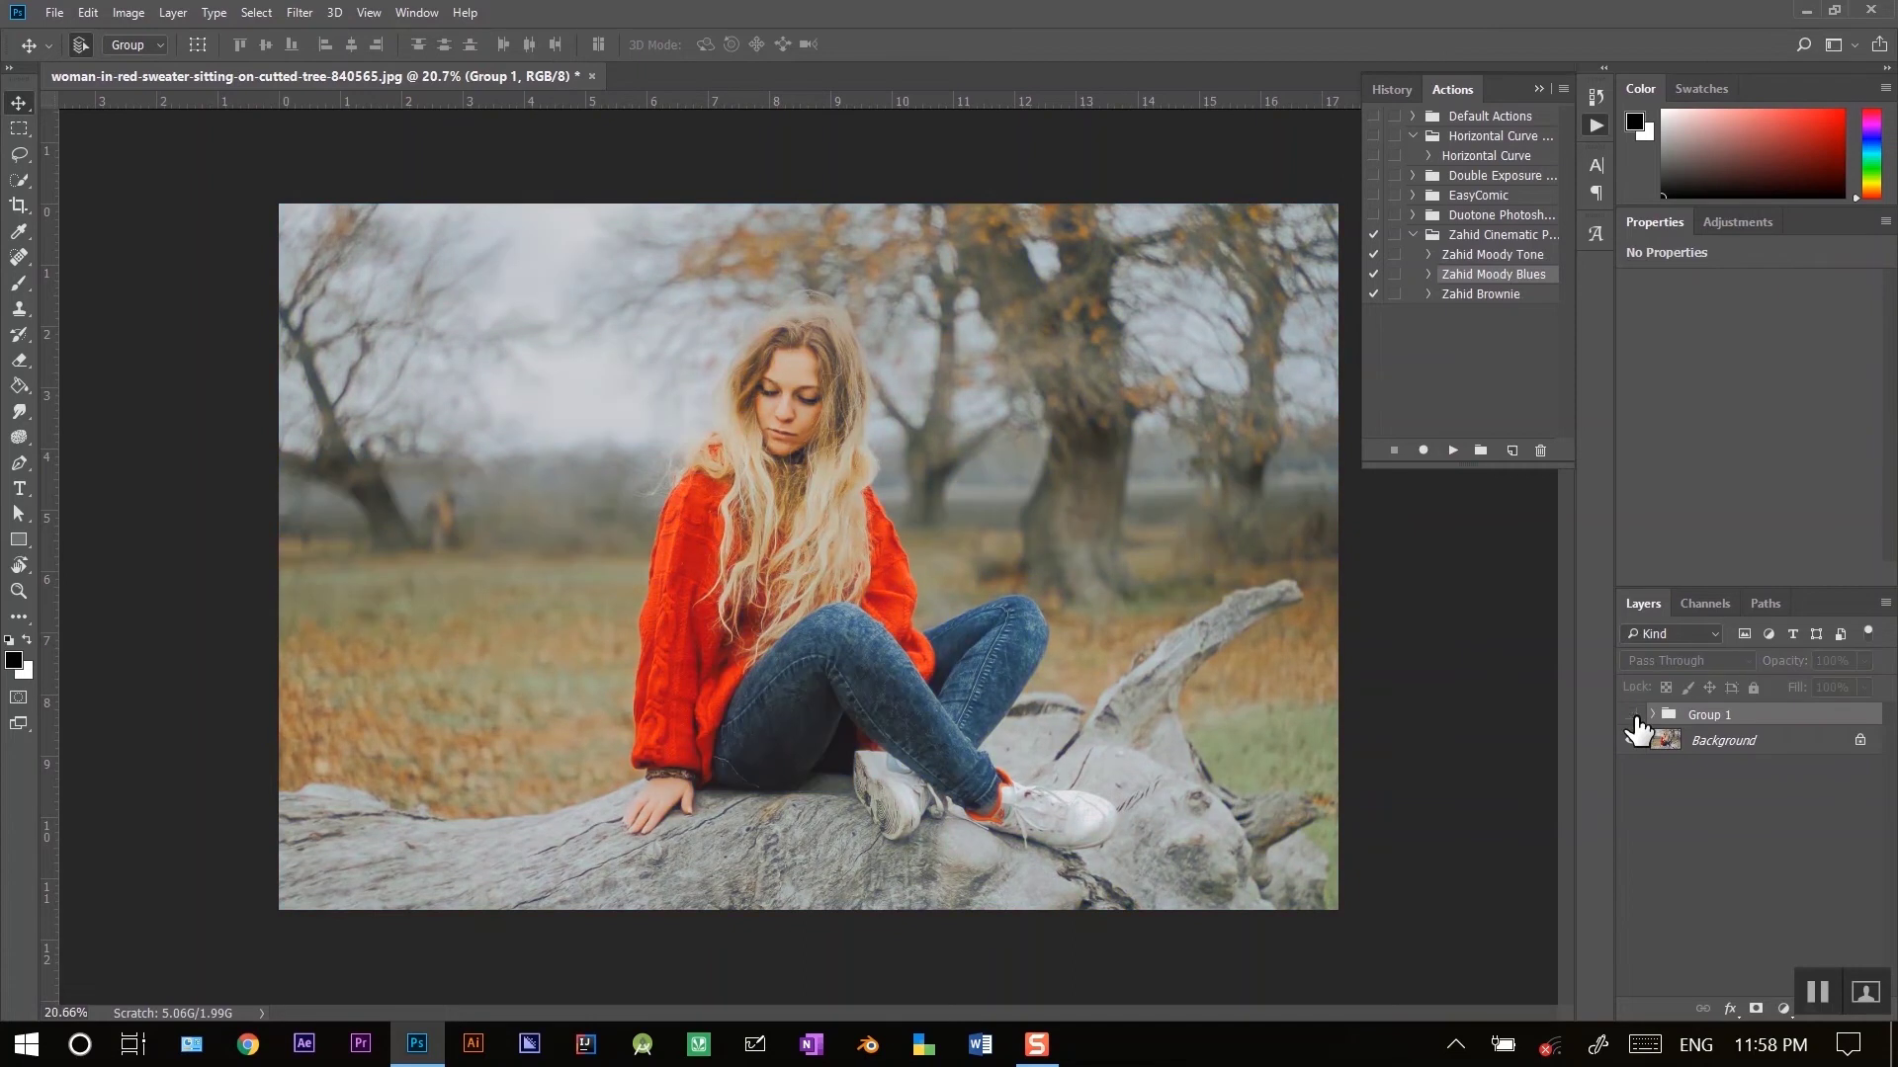
click(1632, 716)
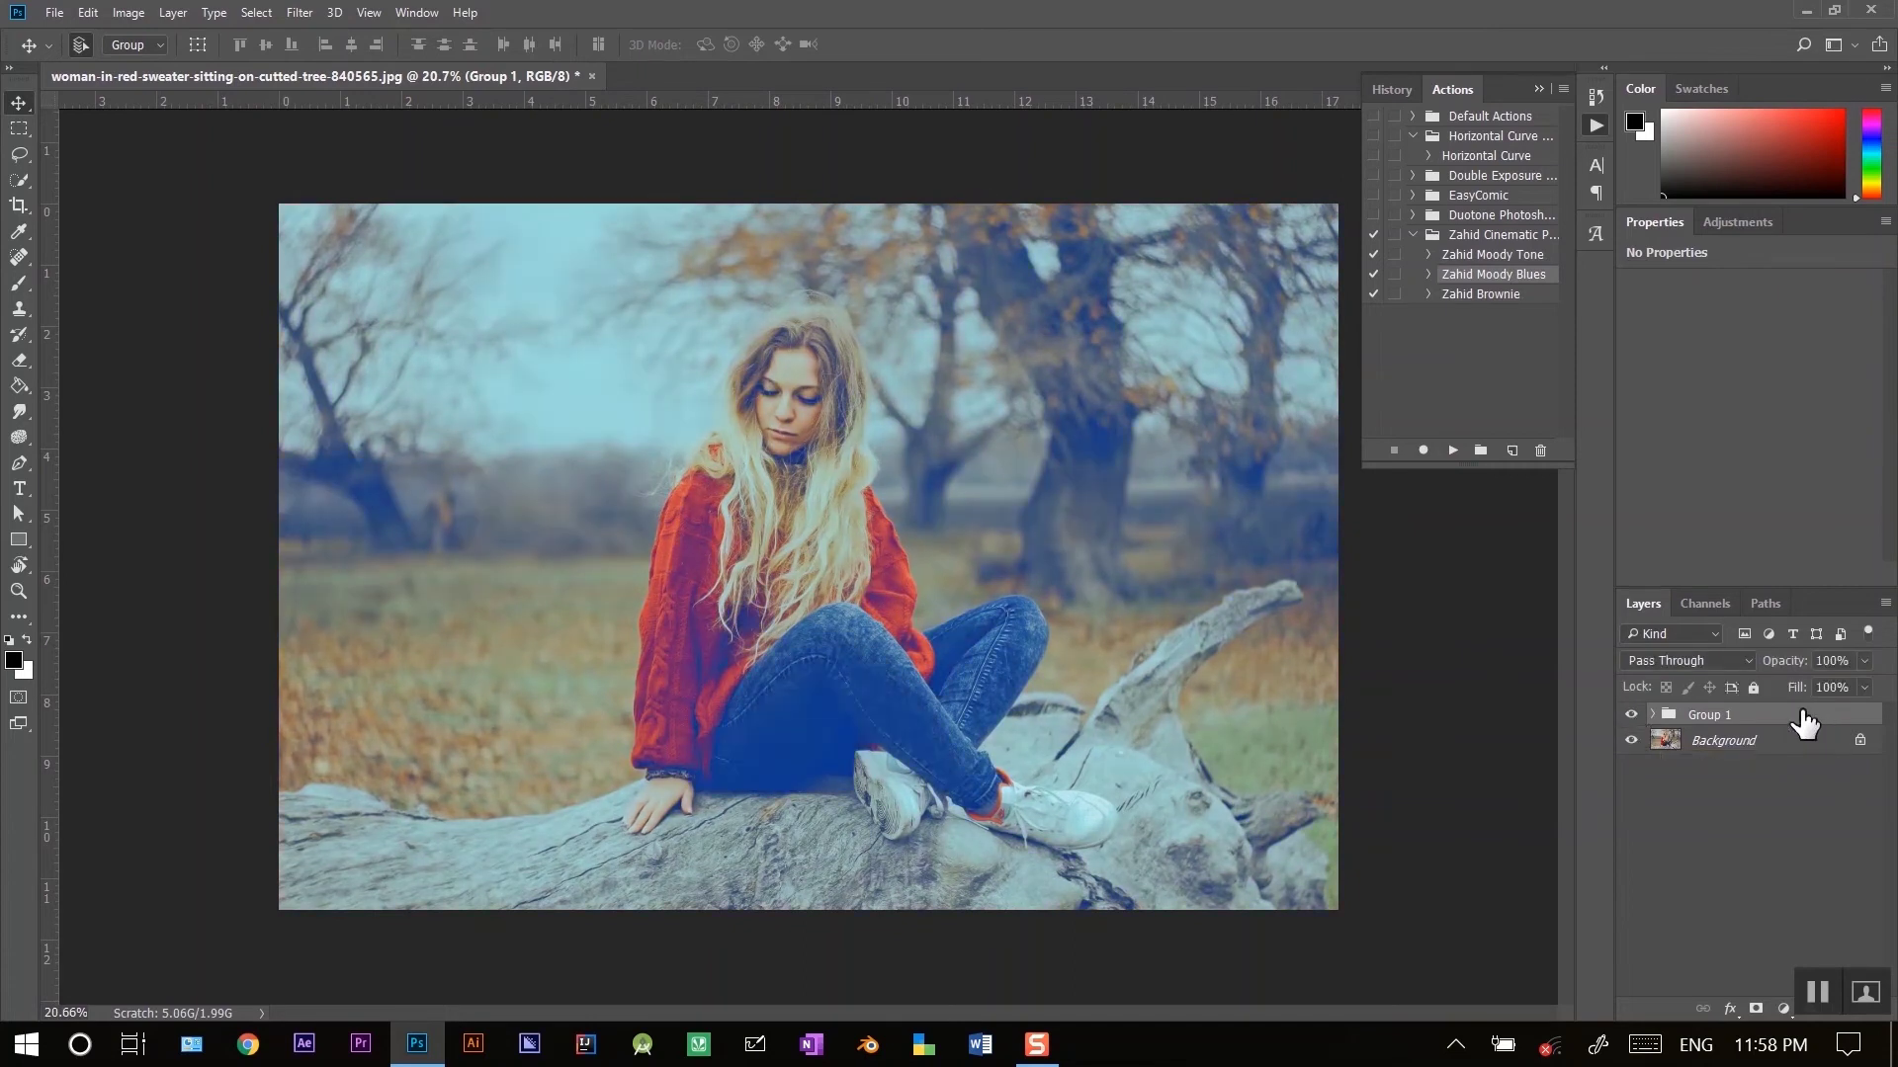
key(Delete)
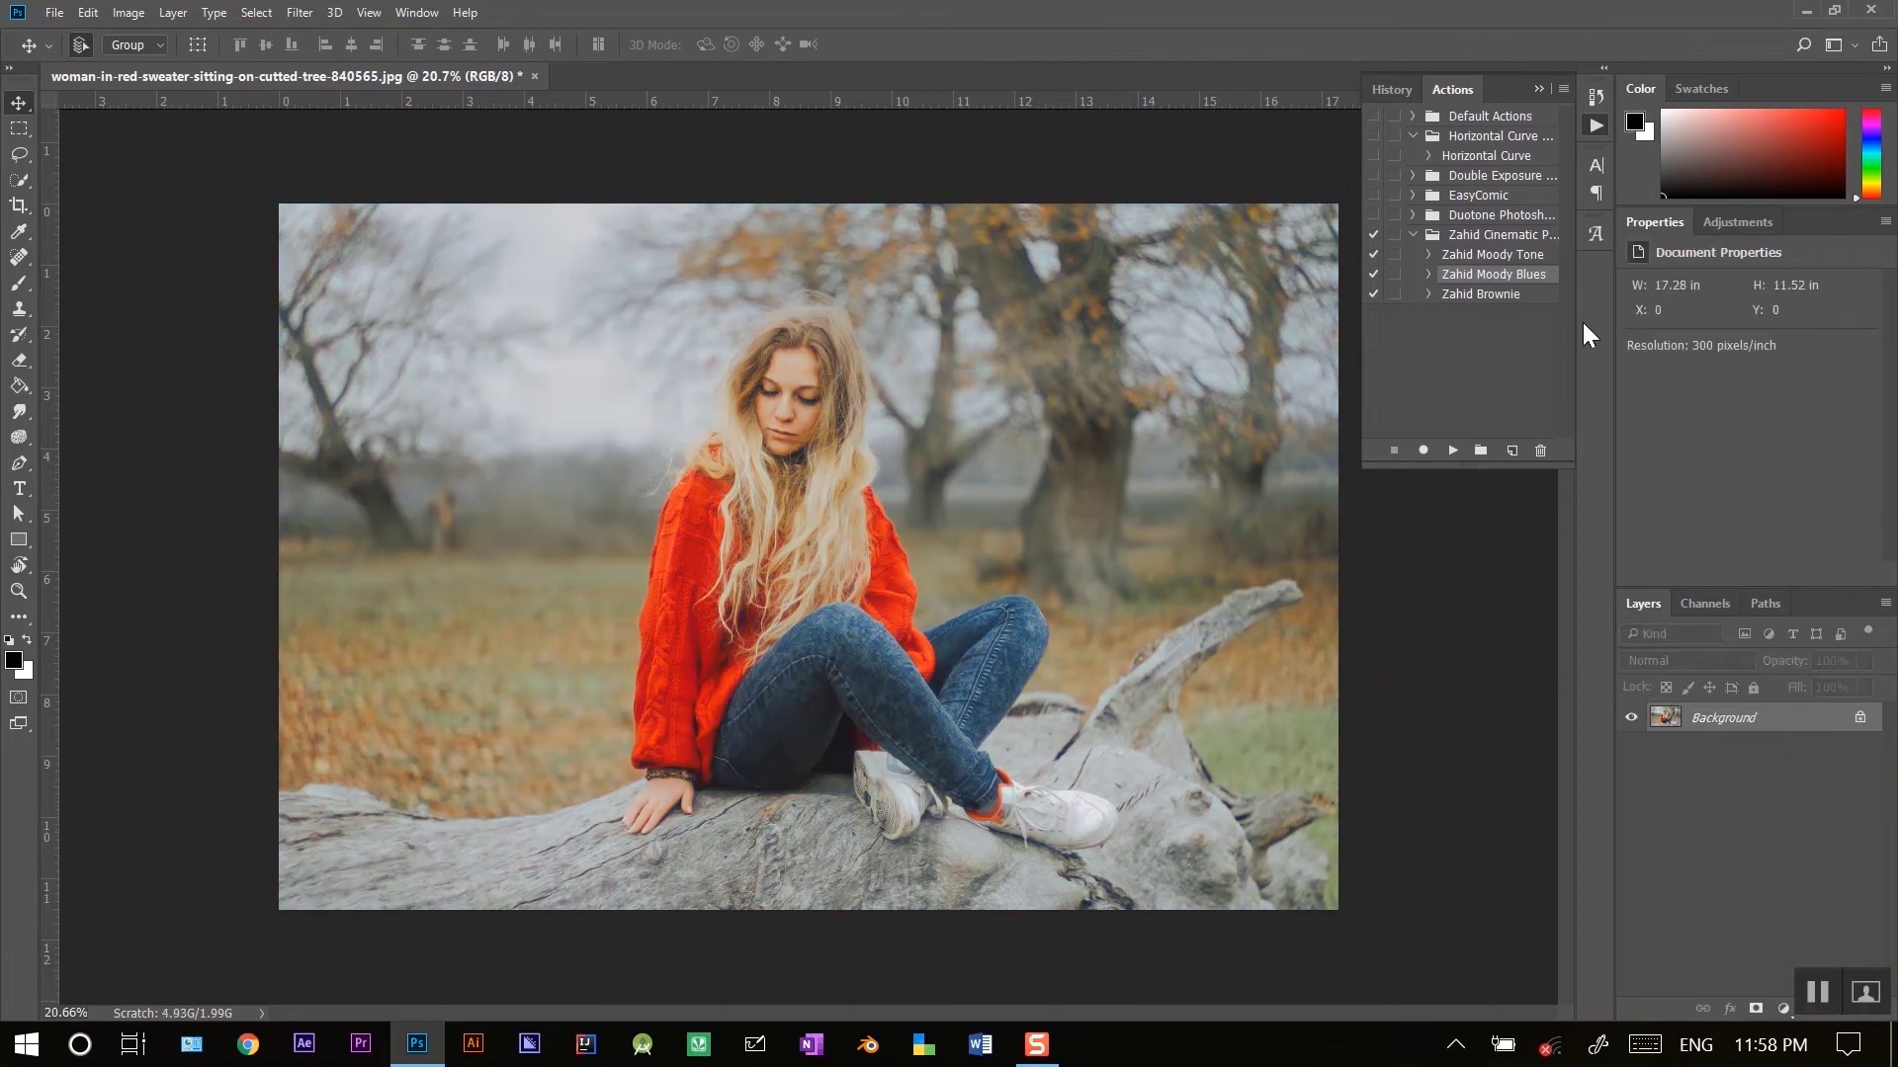
Play the Zahid Brownie action to preview its look and the layers in its group, and delete that group
click(1503, 294)
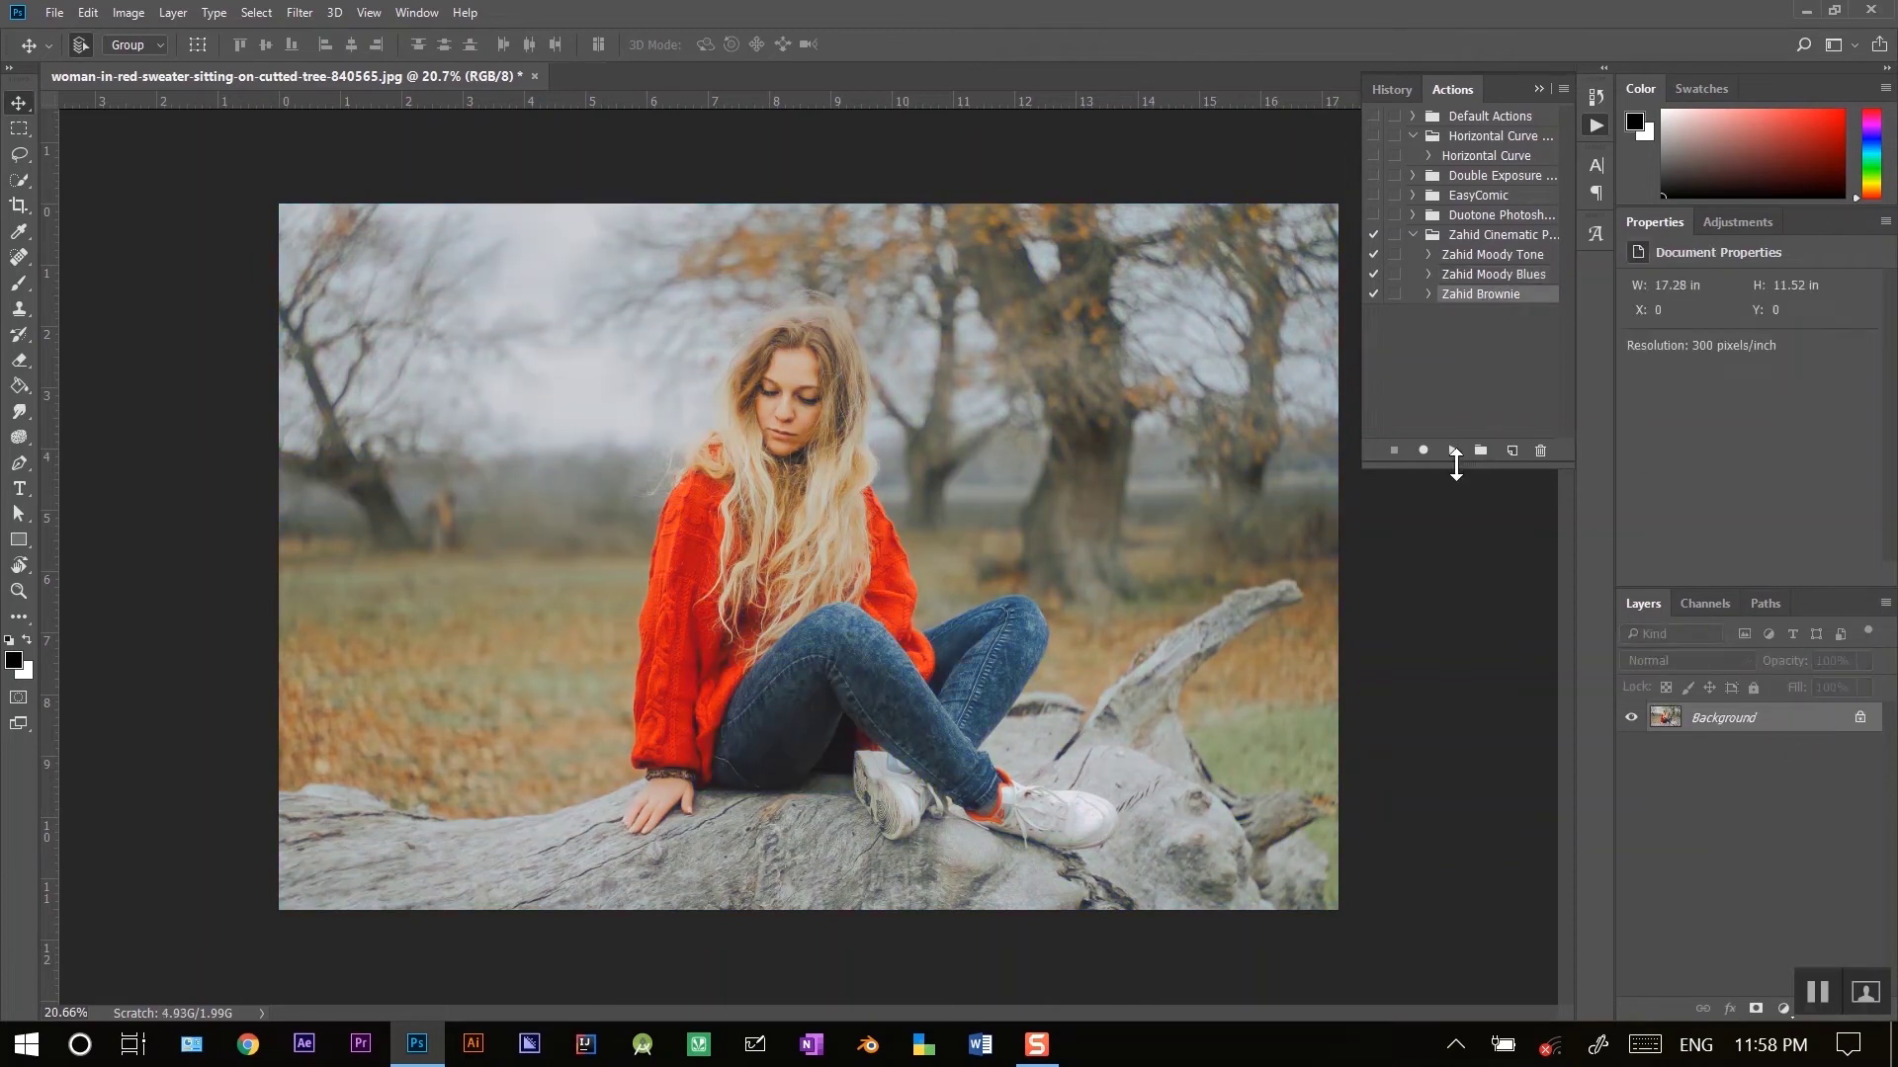
click(1453, 450)
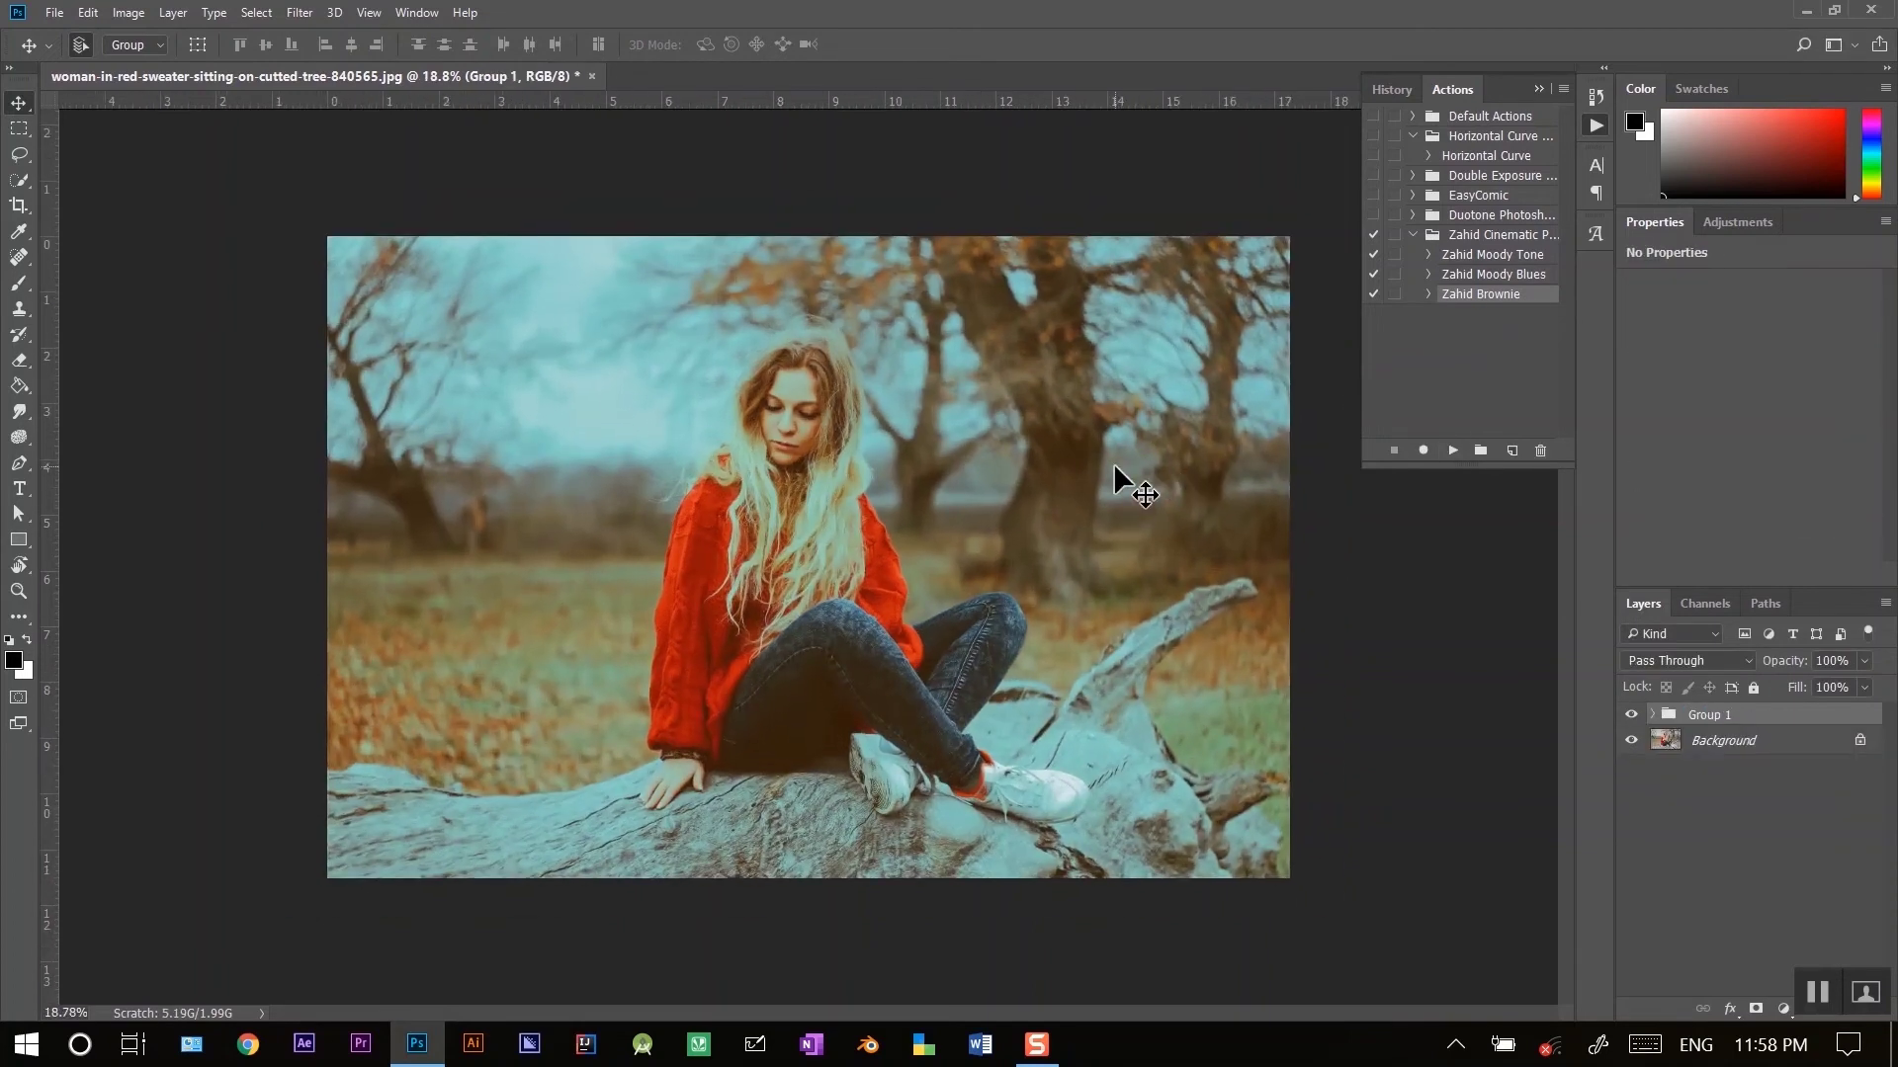
click(1651, 716)
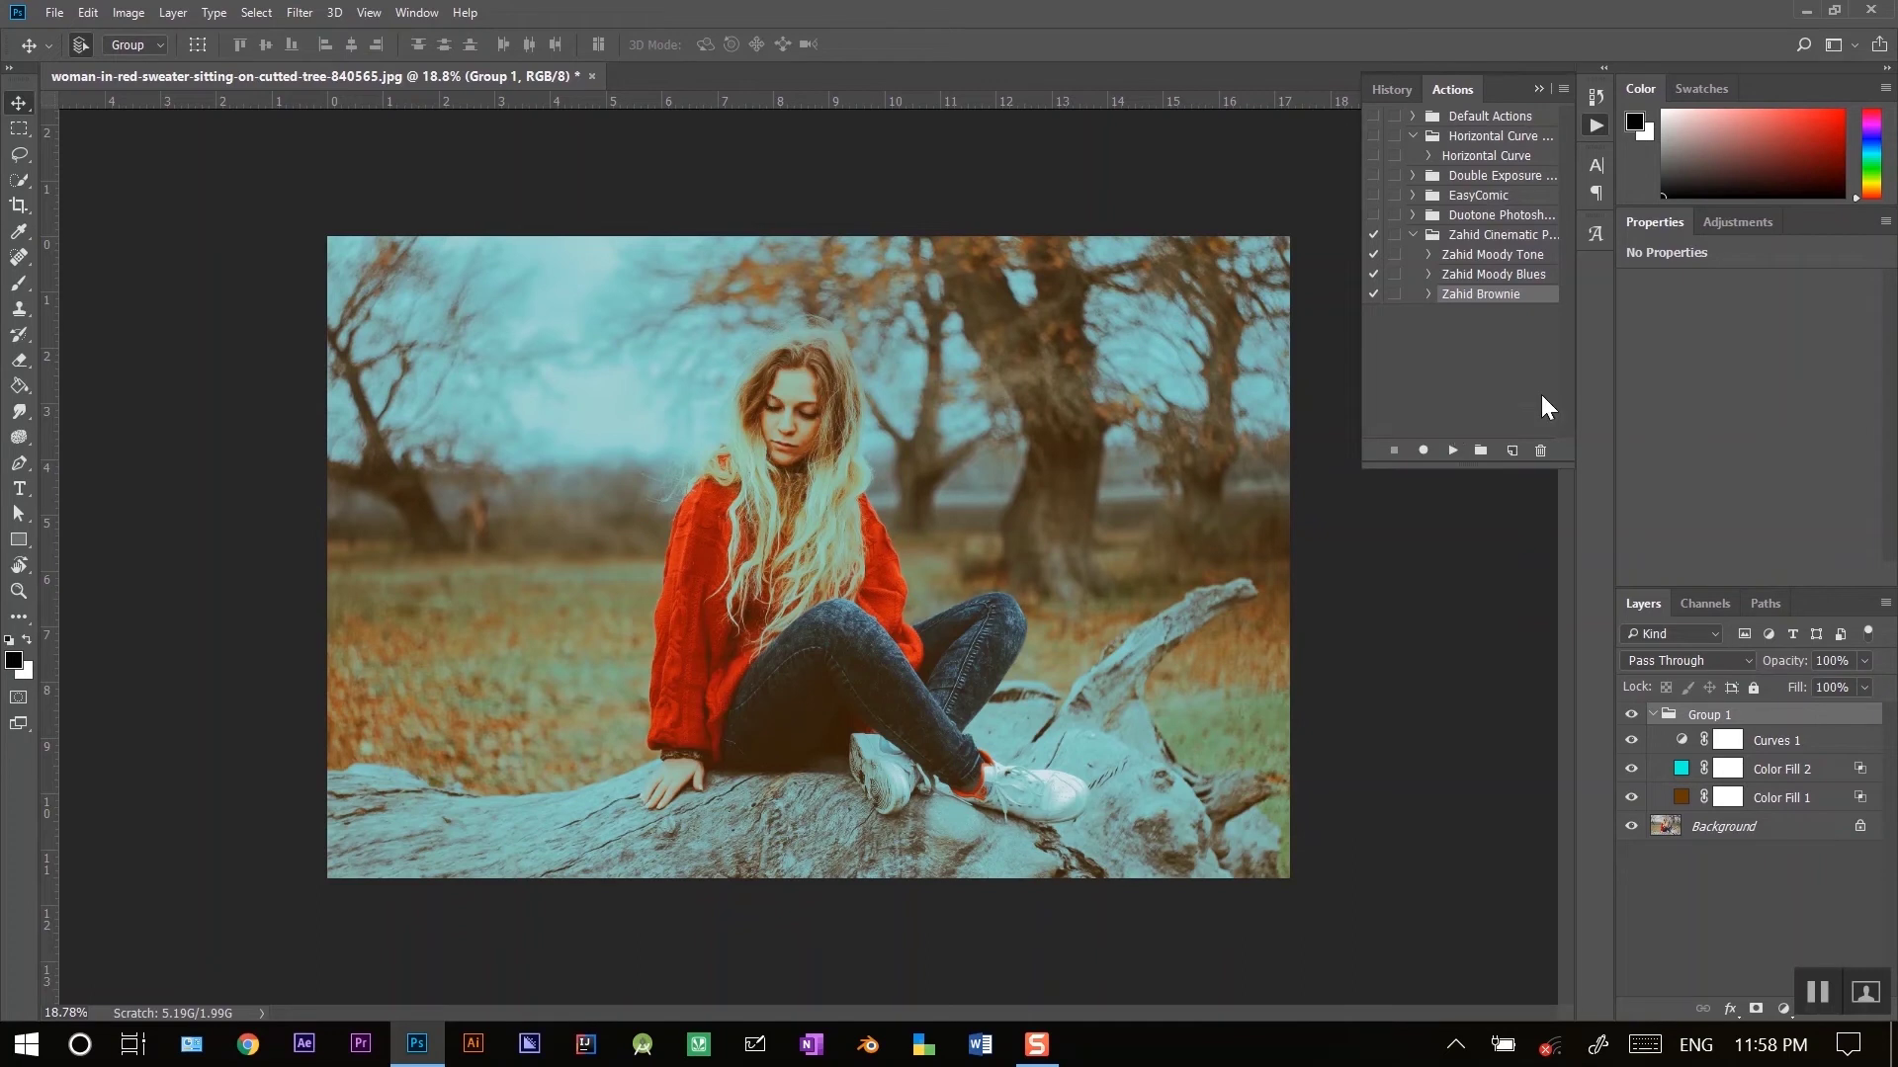
click(1651, 715)
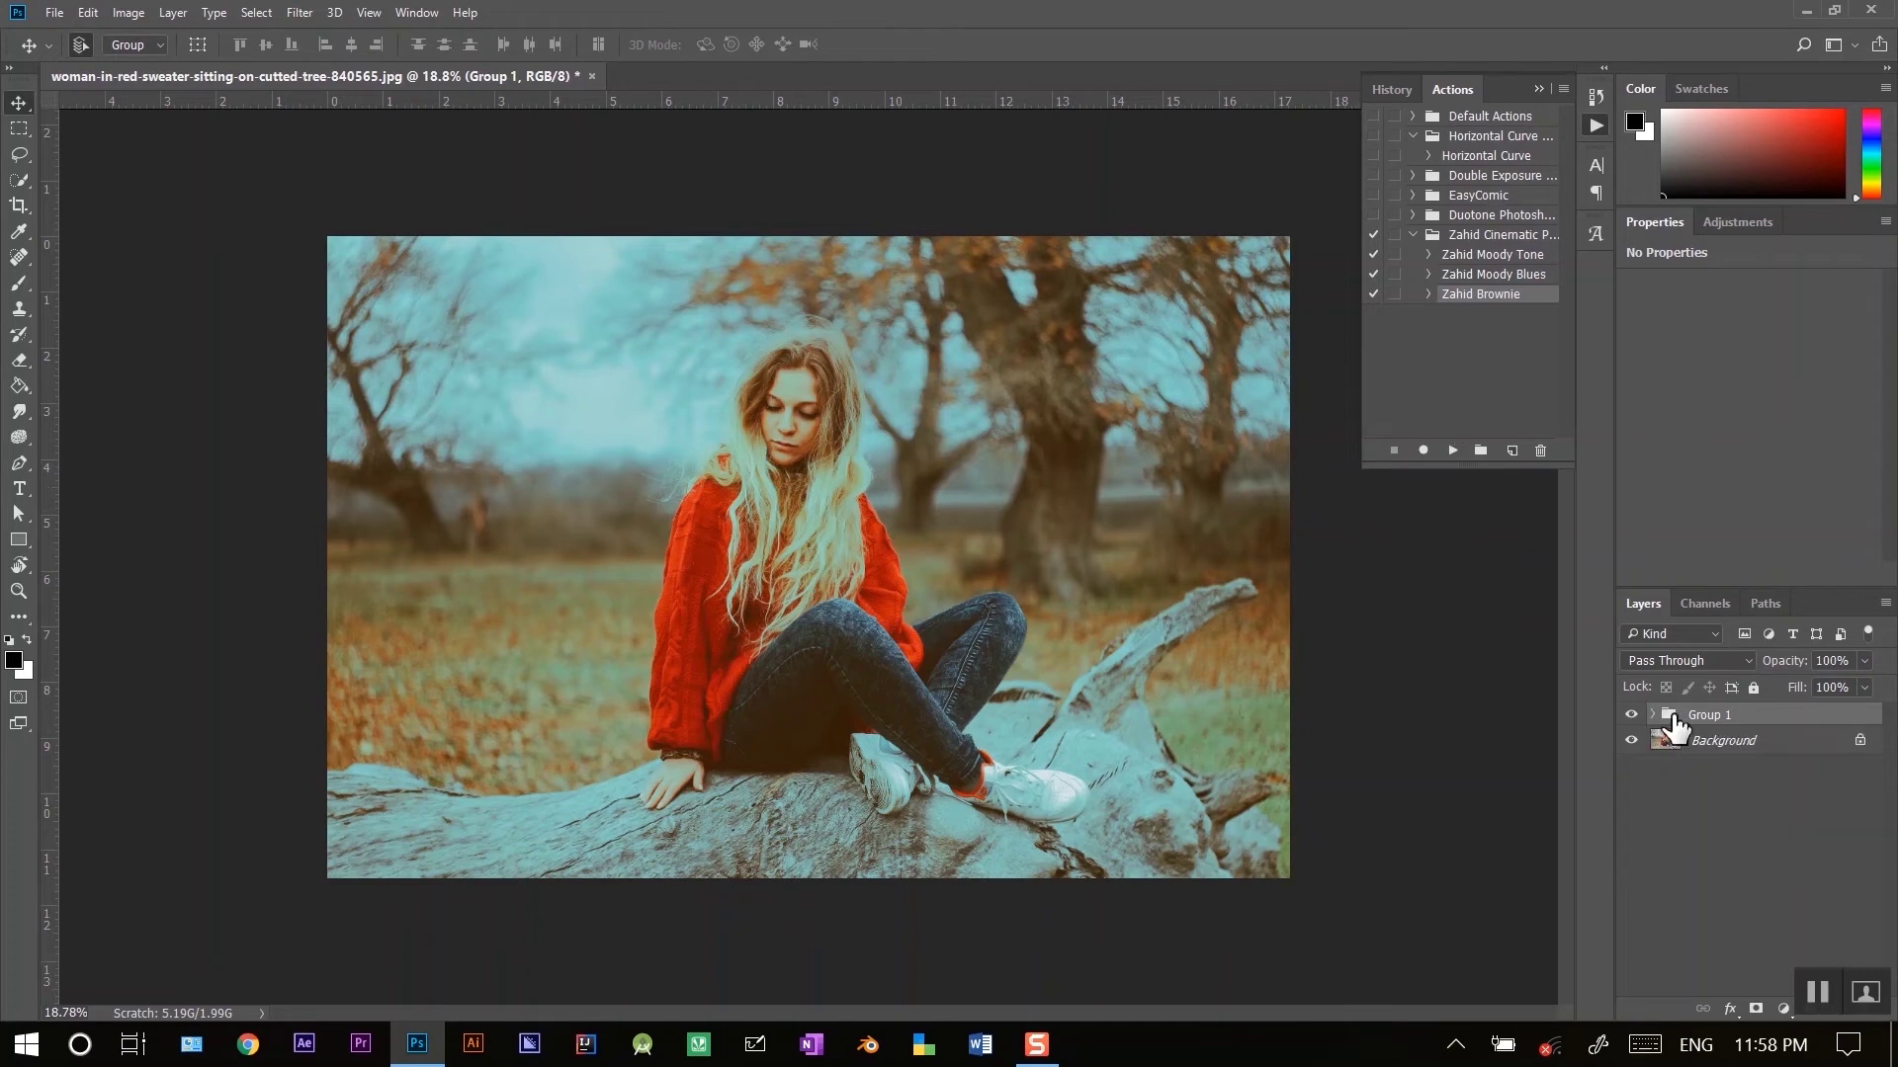
key(Delete)
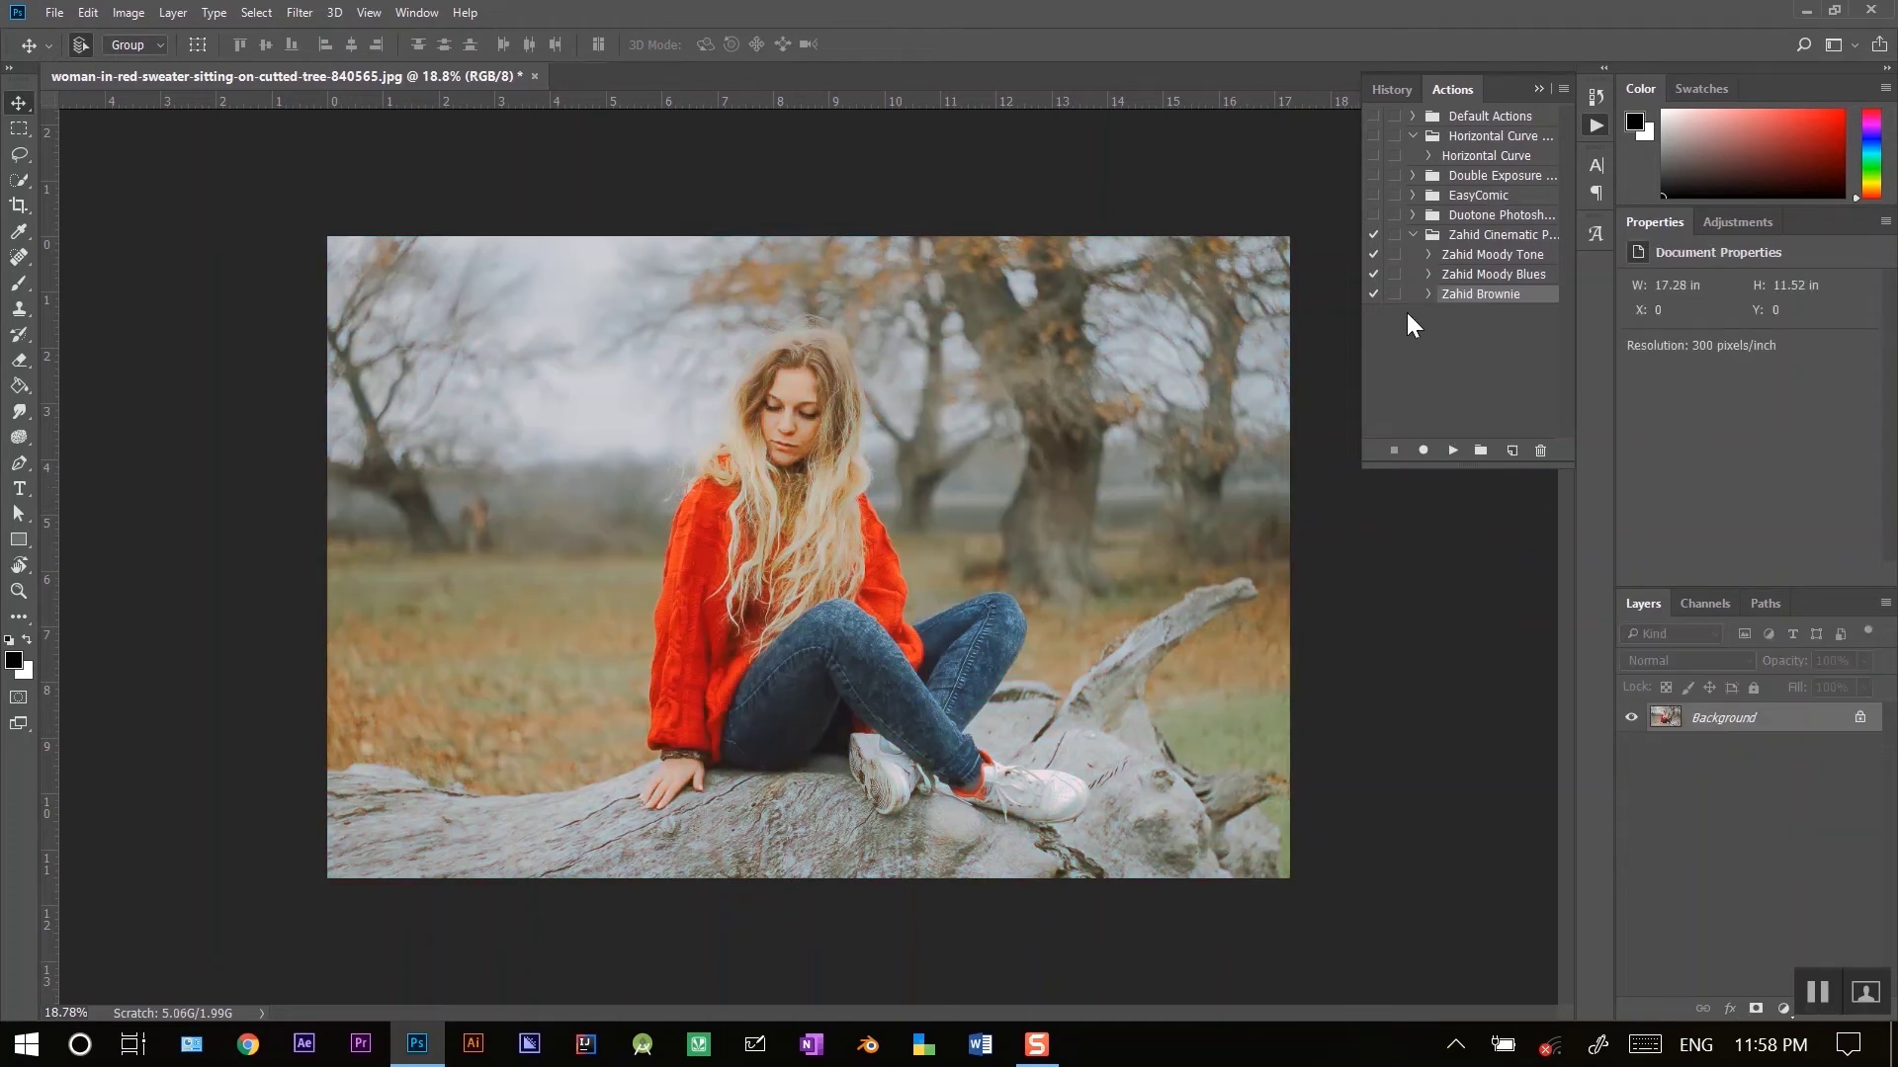
click(1393, 254)
click(1394, 234)
click(1394, 234)
click(1499, 280)
Play the Zahid Moody Tone action on the photo again and expand the resulting group to show its fill layers
click(1512, 254)
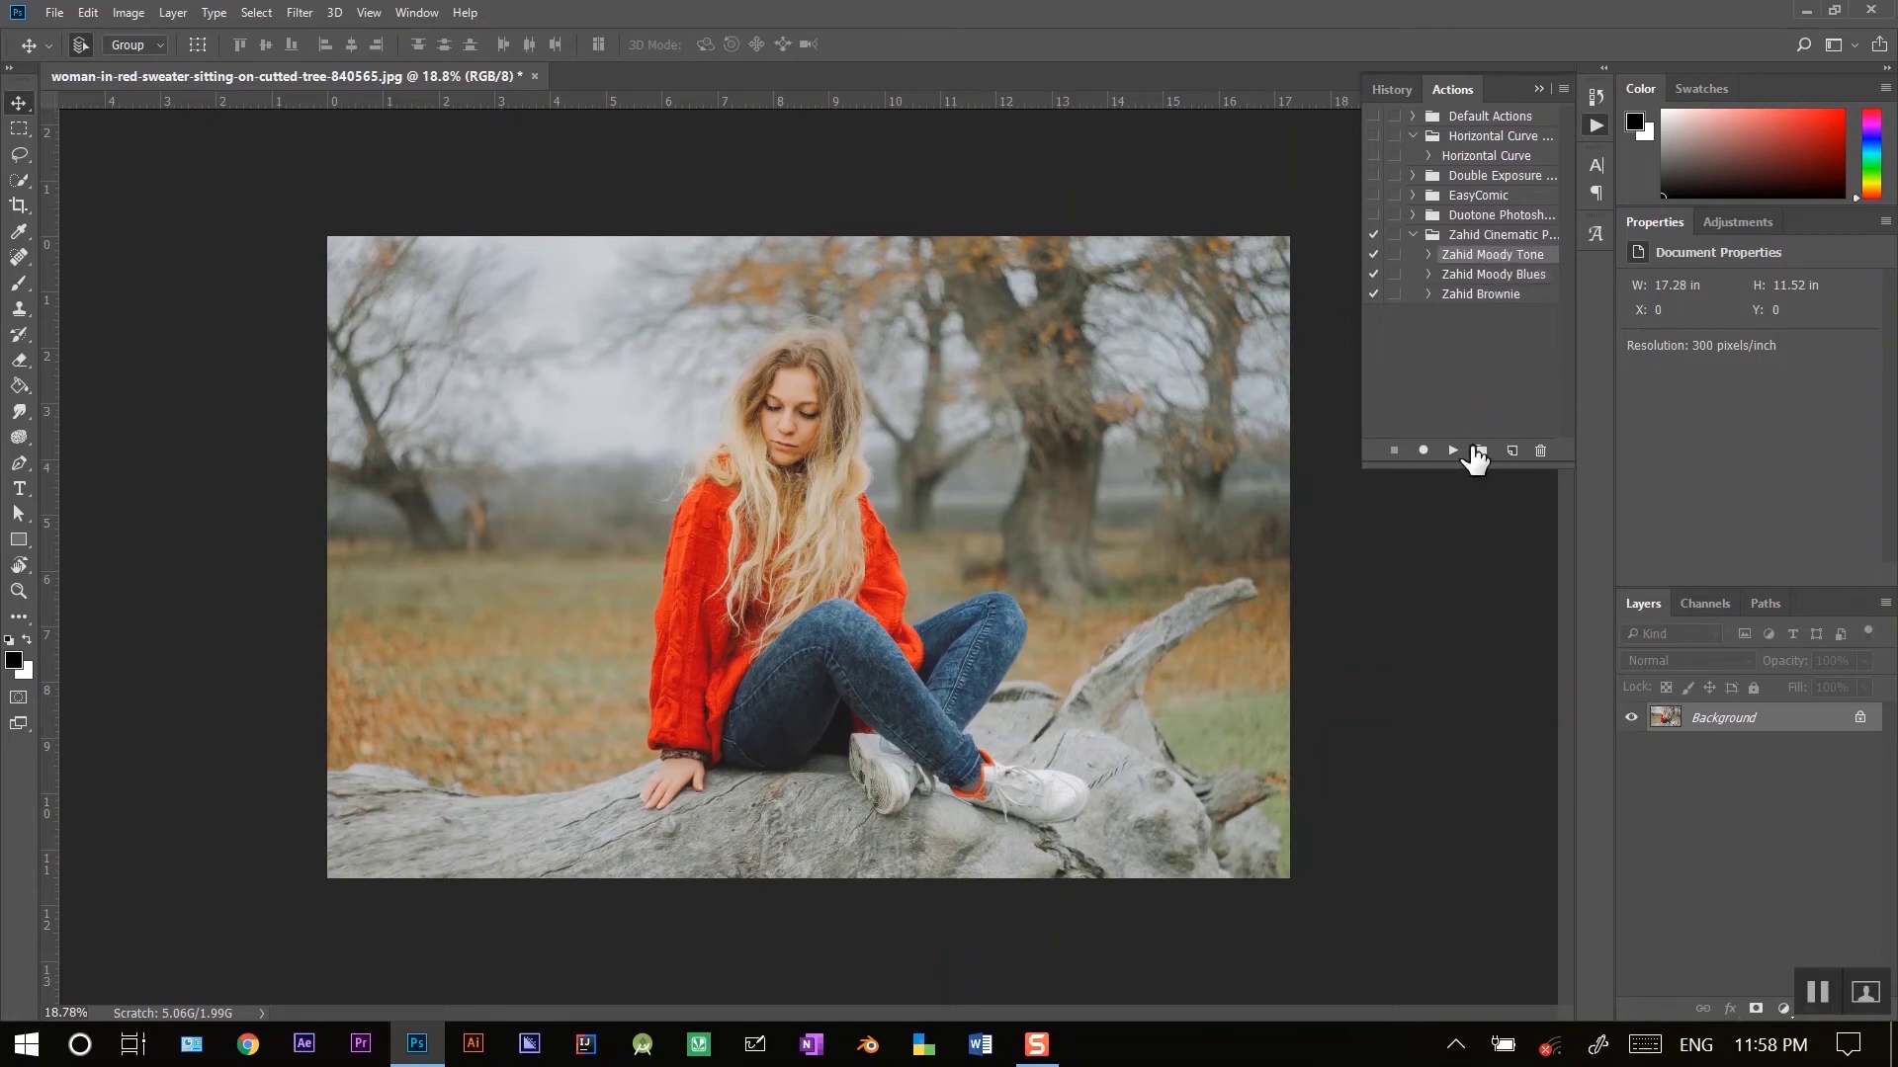
click(1453, 450)
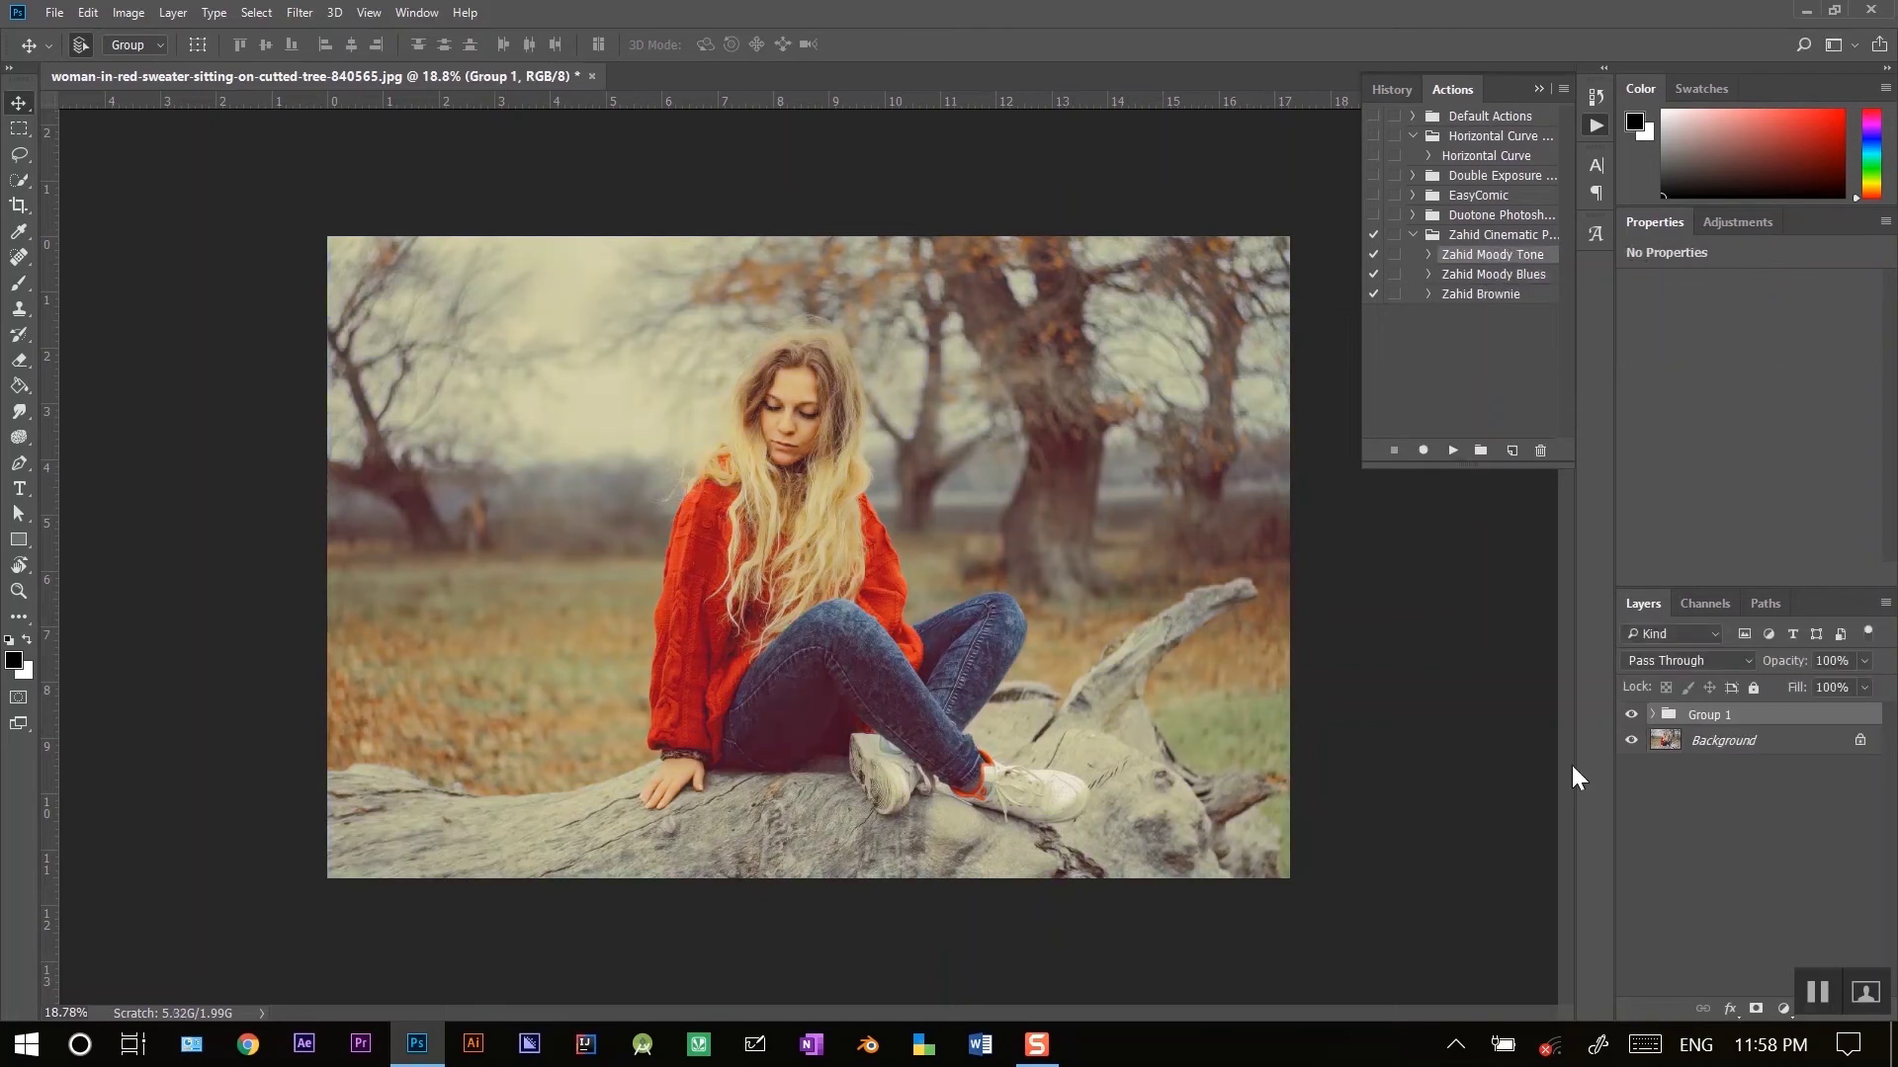
click(1656, 716)
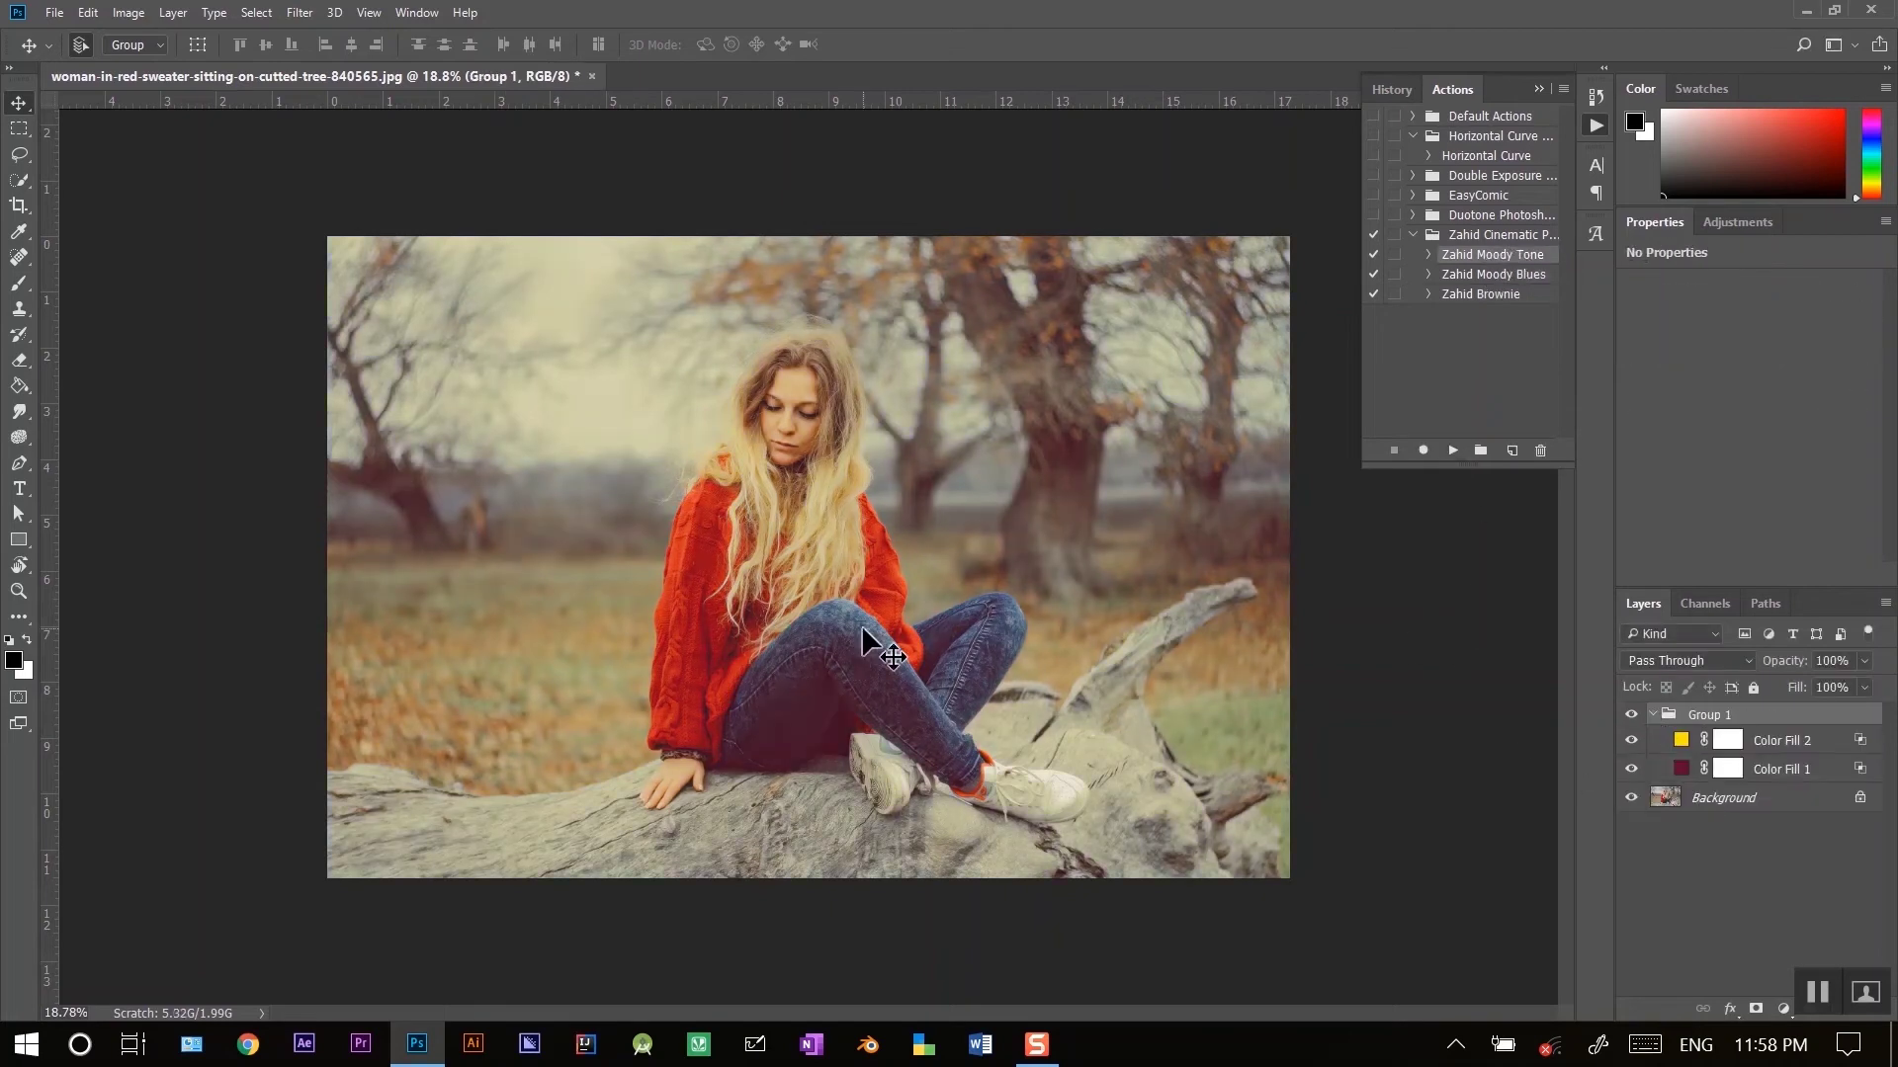
scroll(803, 478, up, 2)
scroll(802, 478, down, 1)
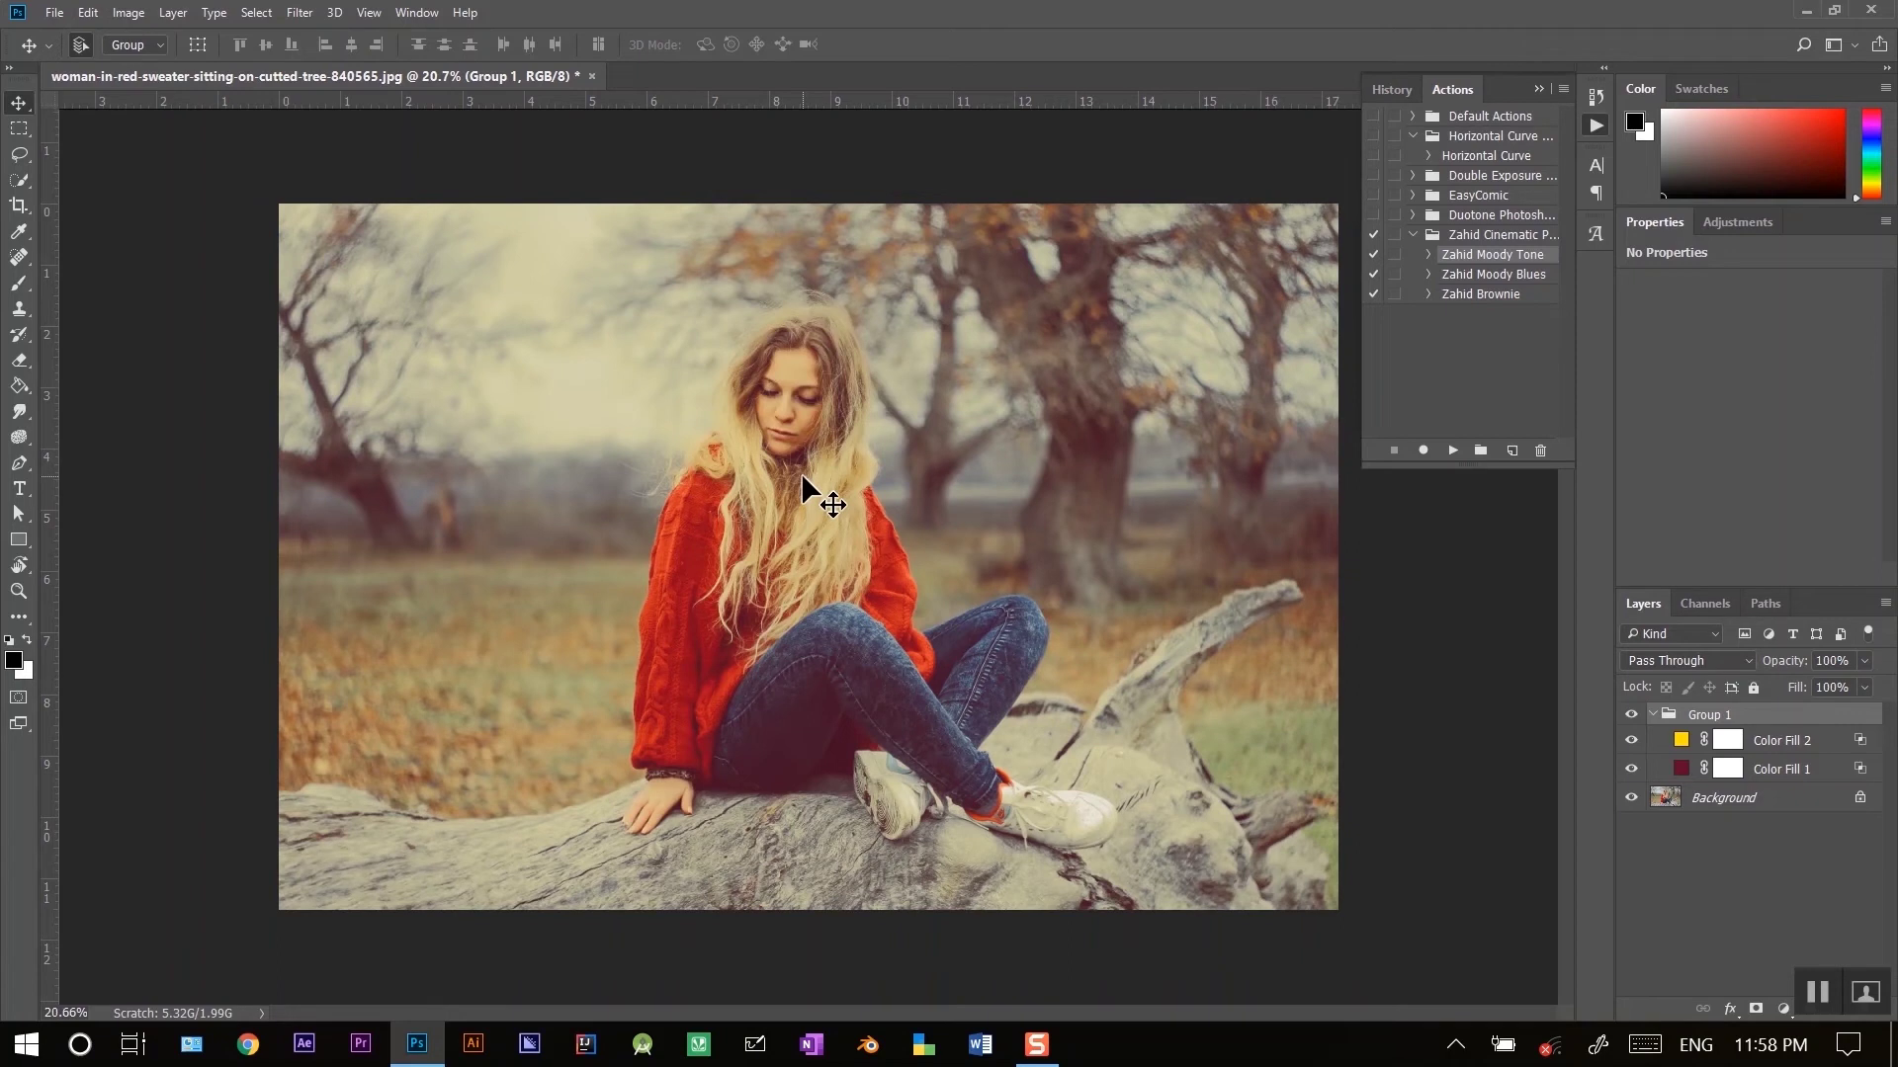
Try recoloring the Color Fill 1 layer to bright blue with RGB 0, 81, 246
click(1690, 774)
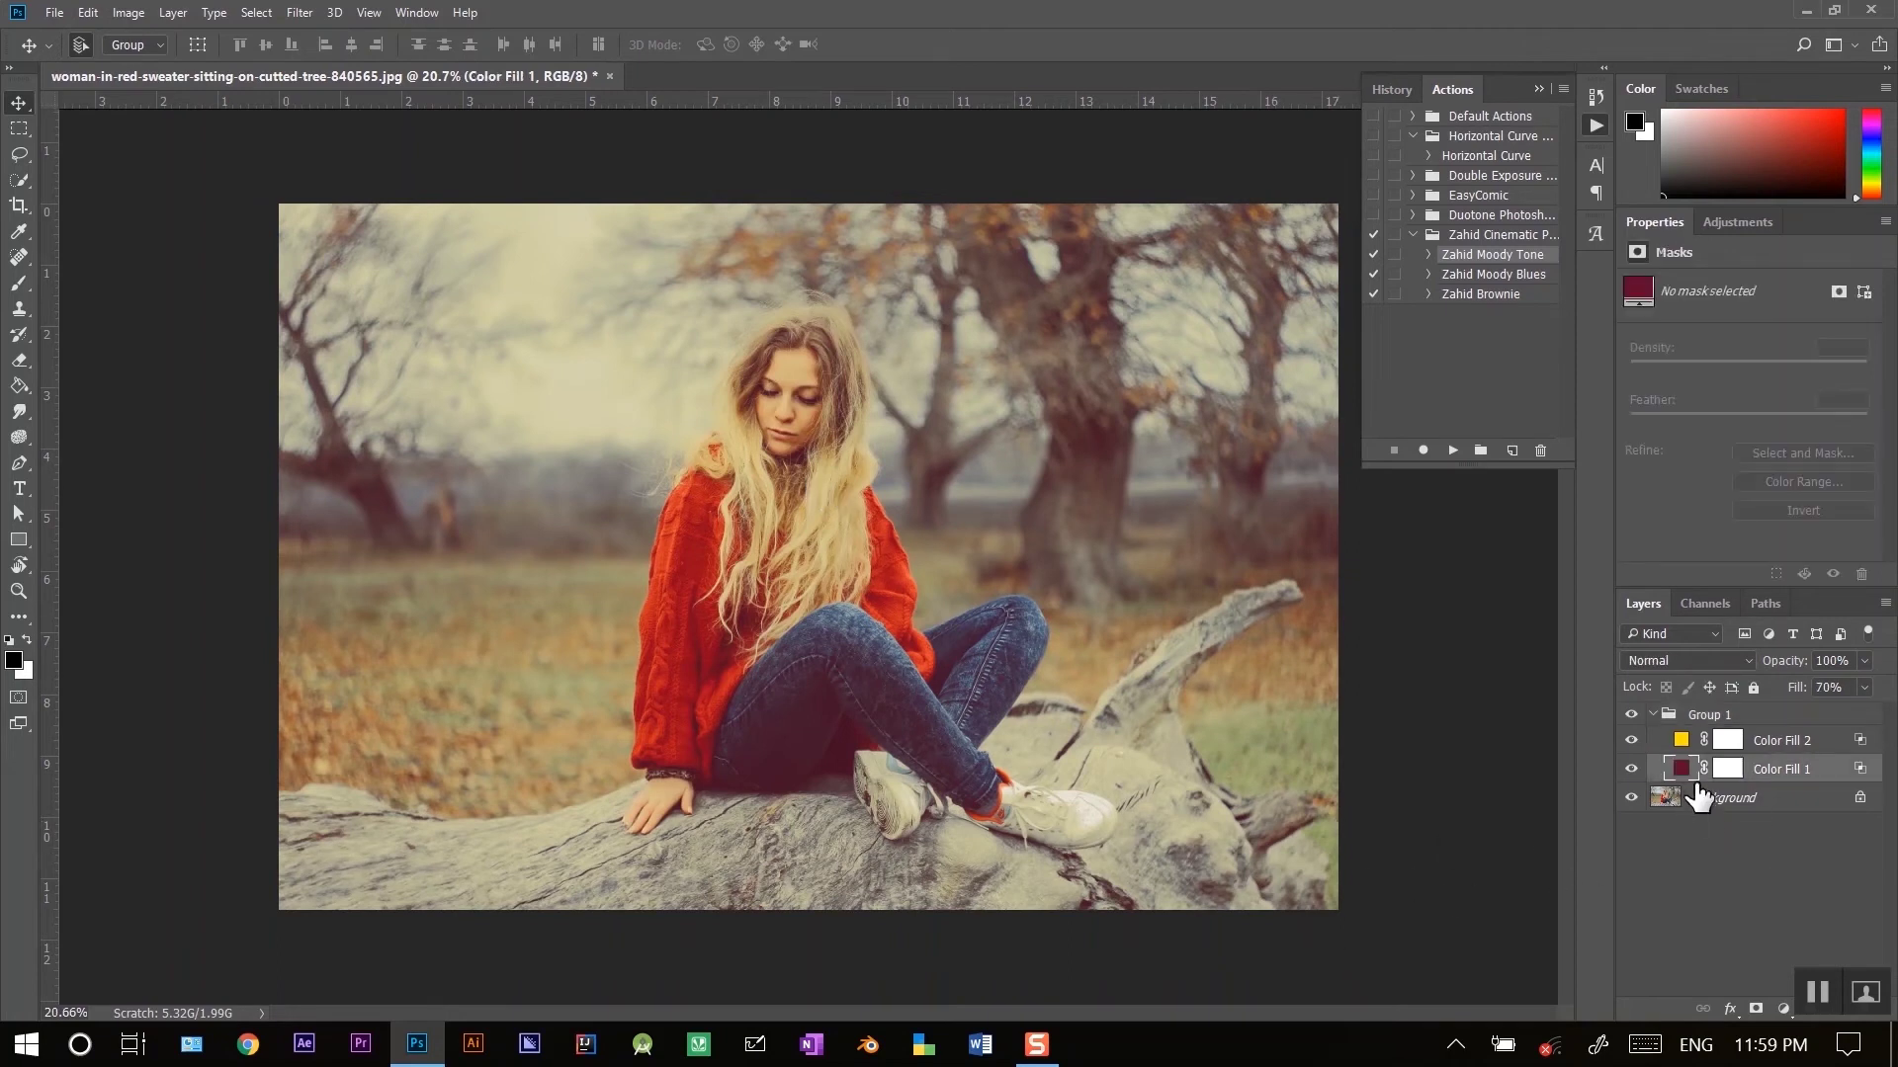
double_click(1682, 770)
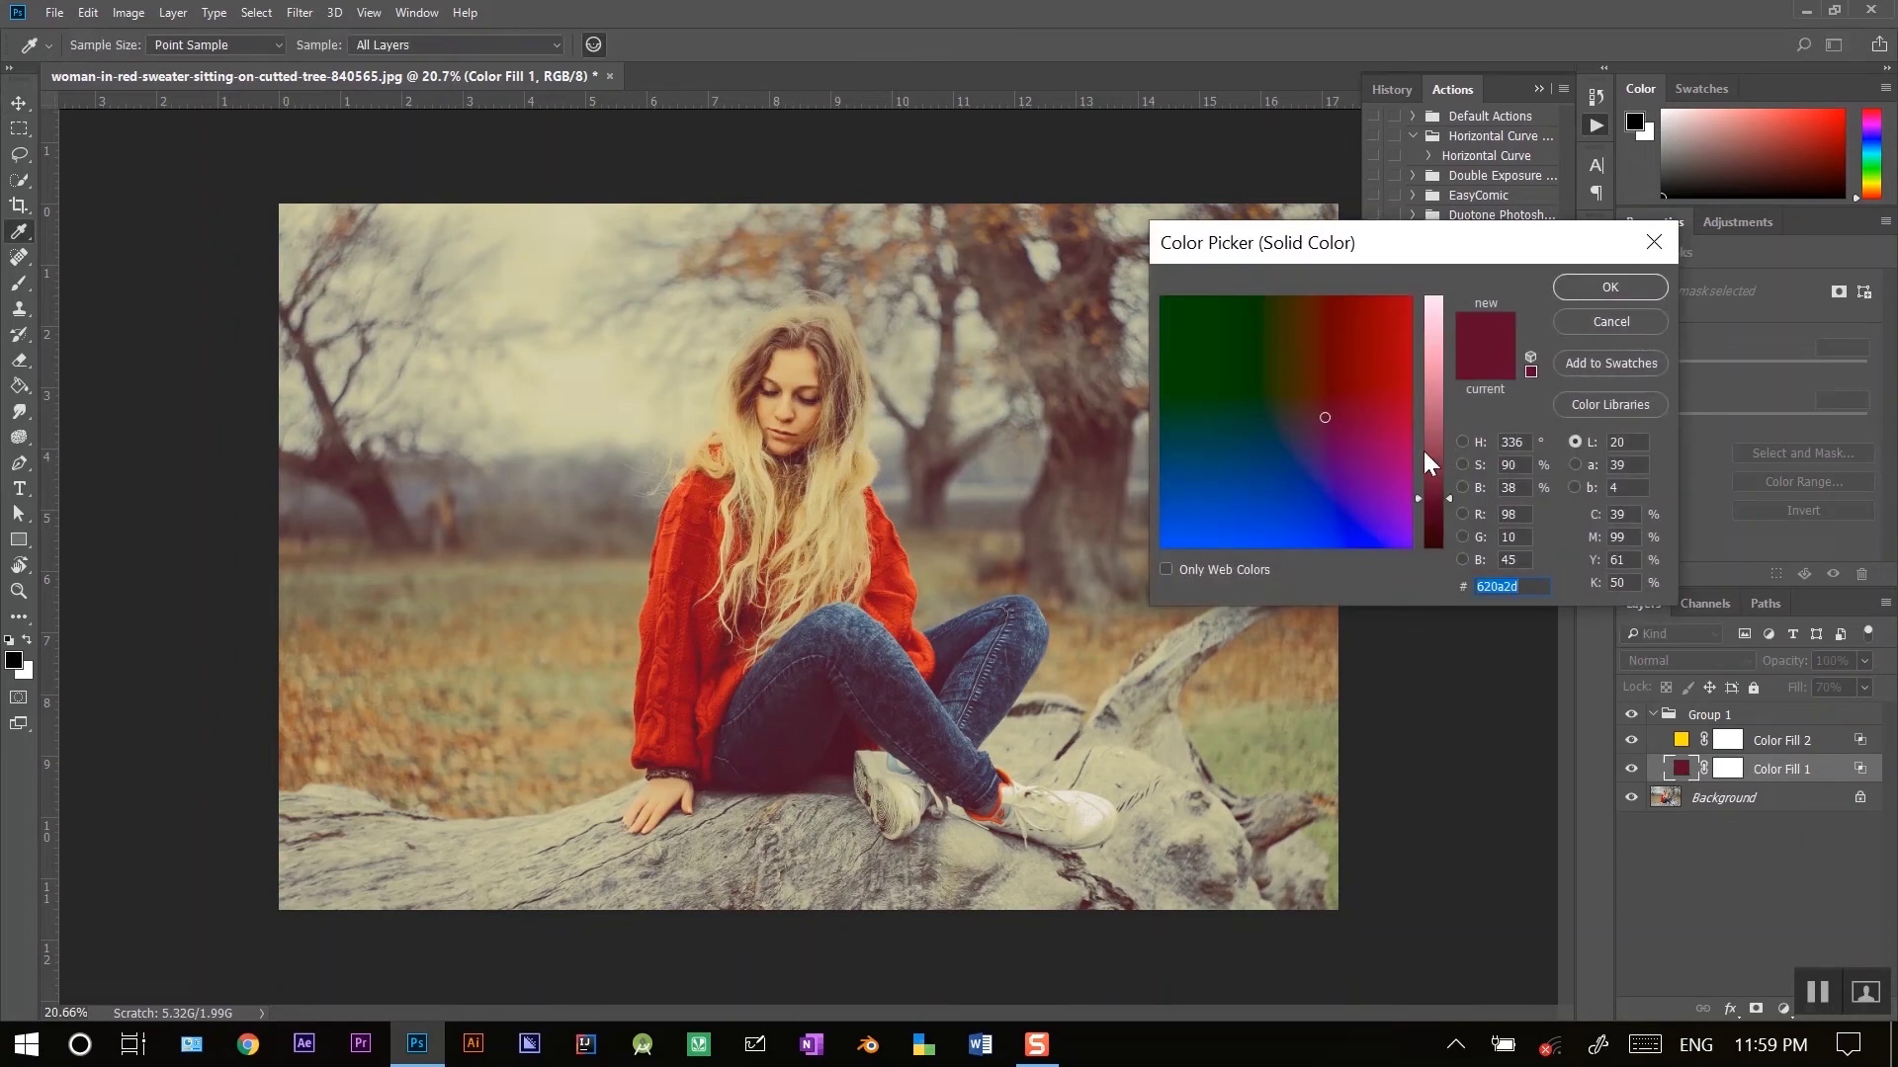
drag(1328, 417, 1164, 542)
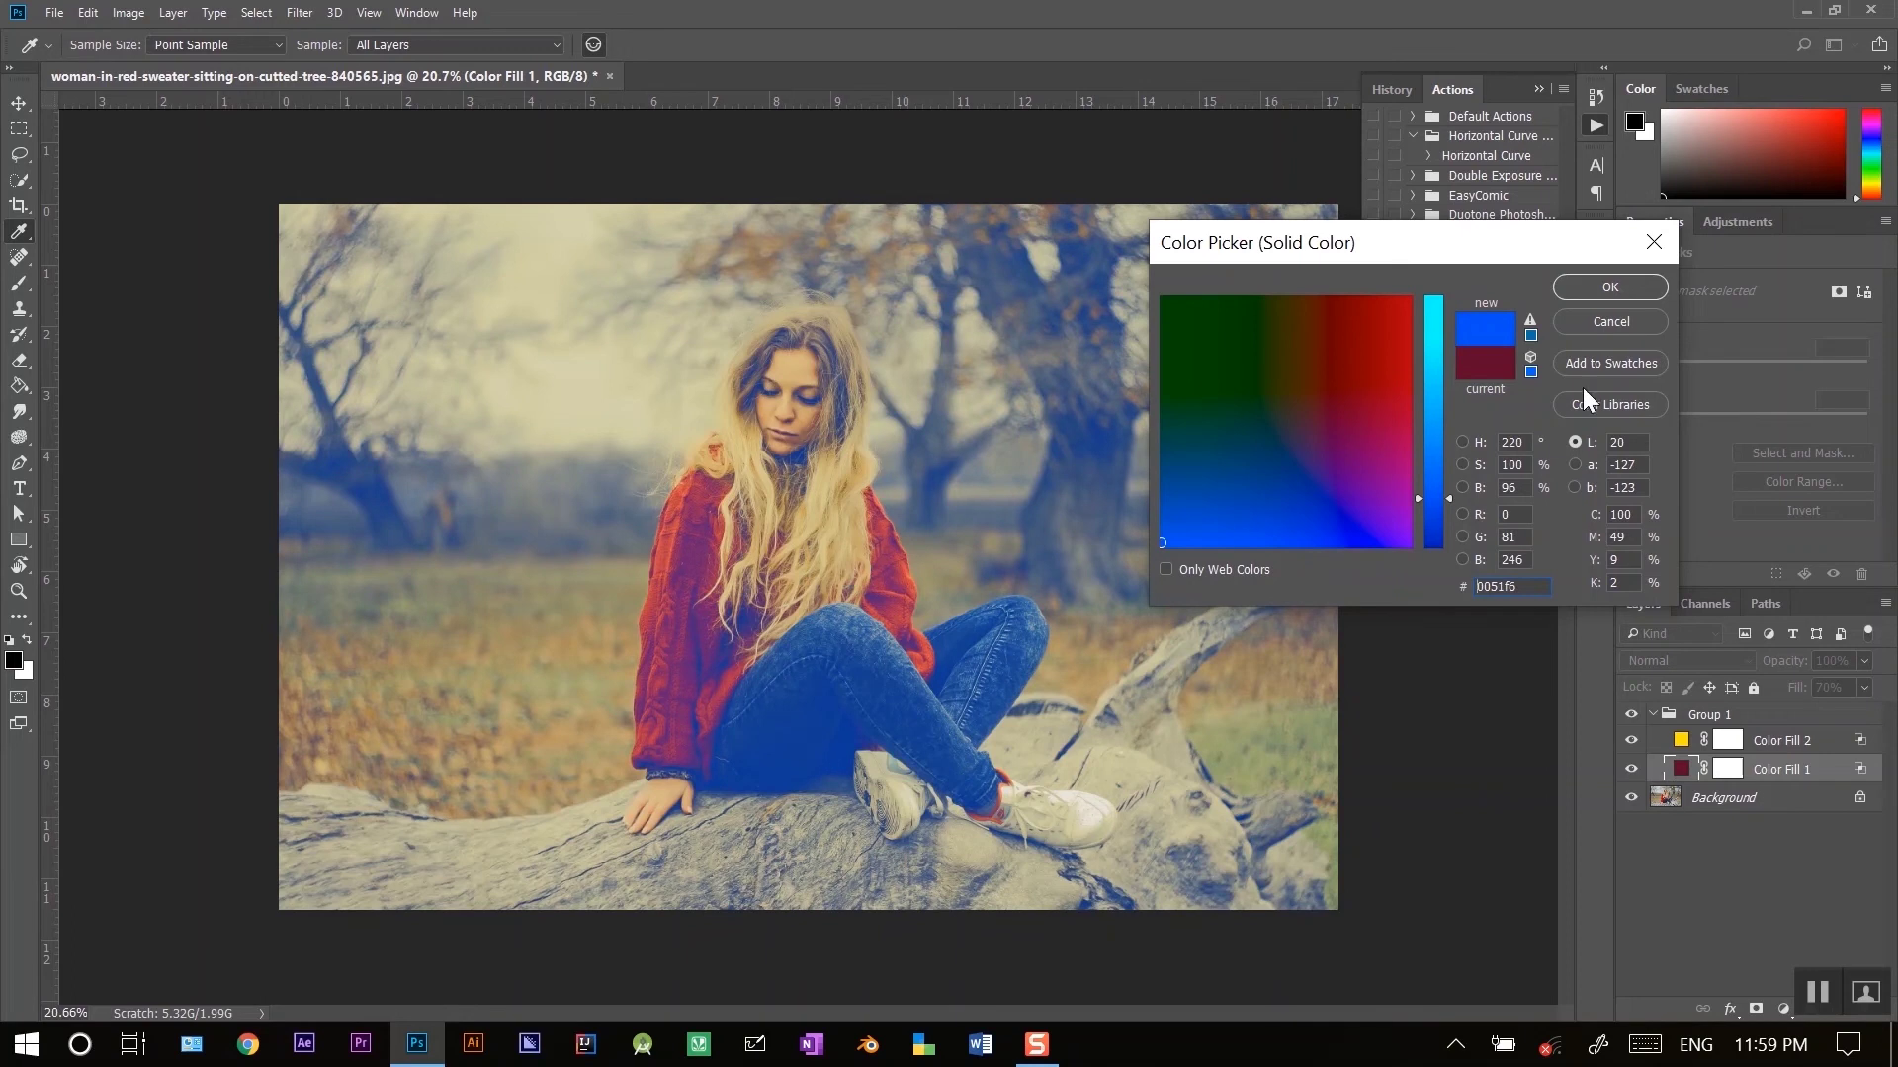
click(1657, 245)
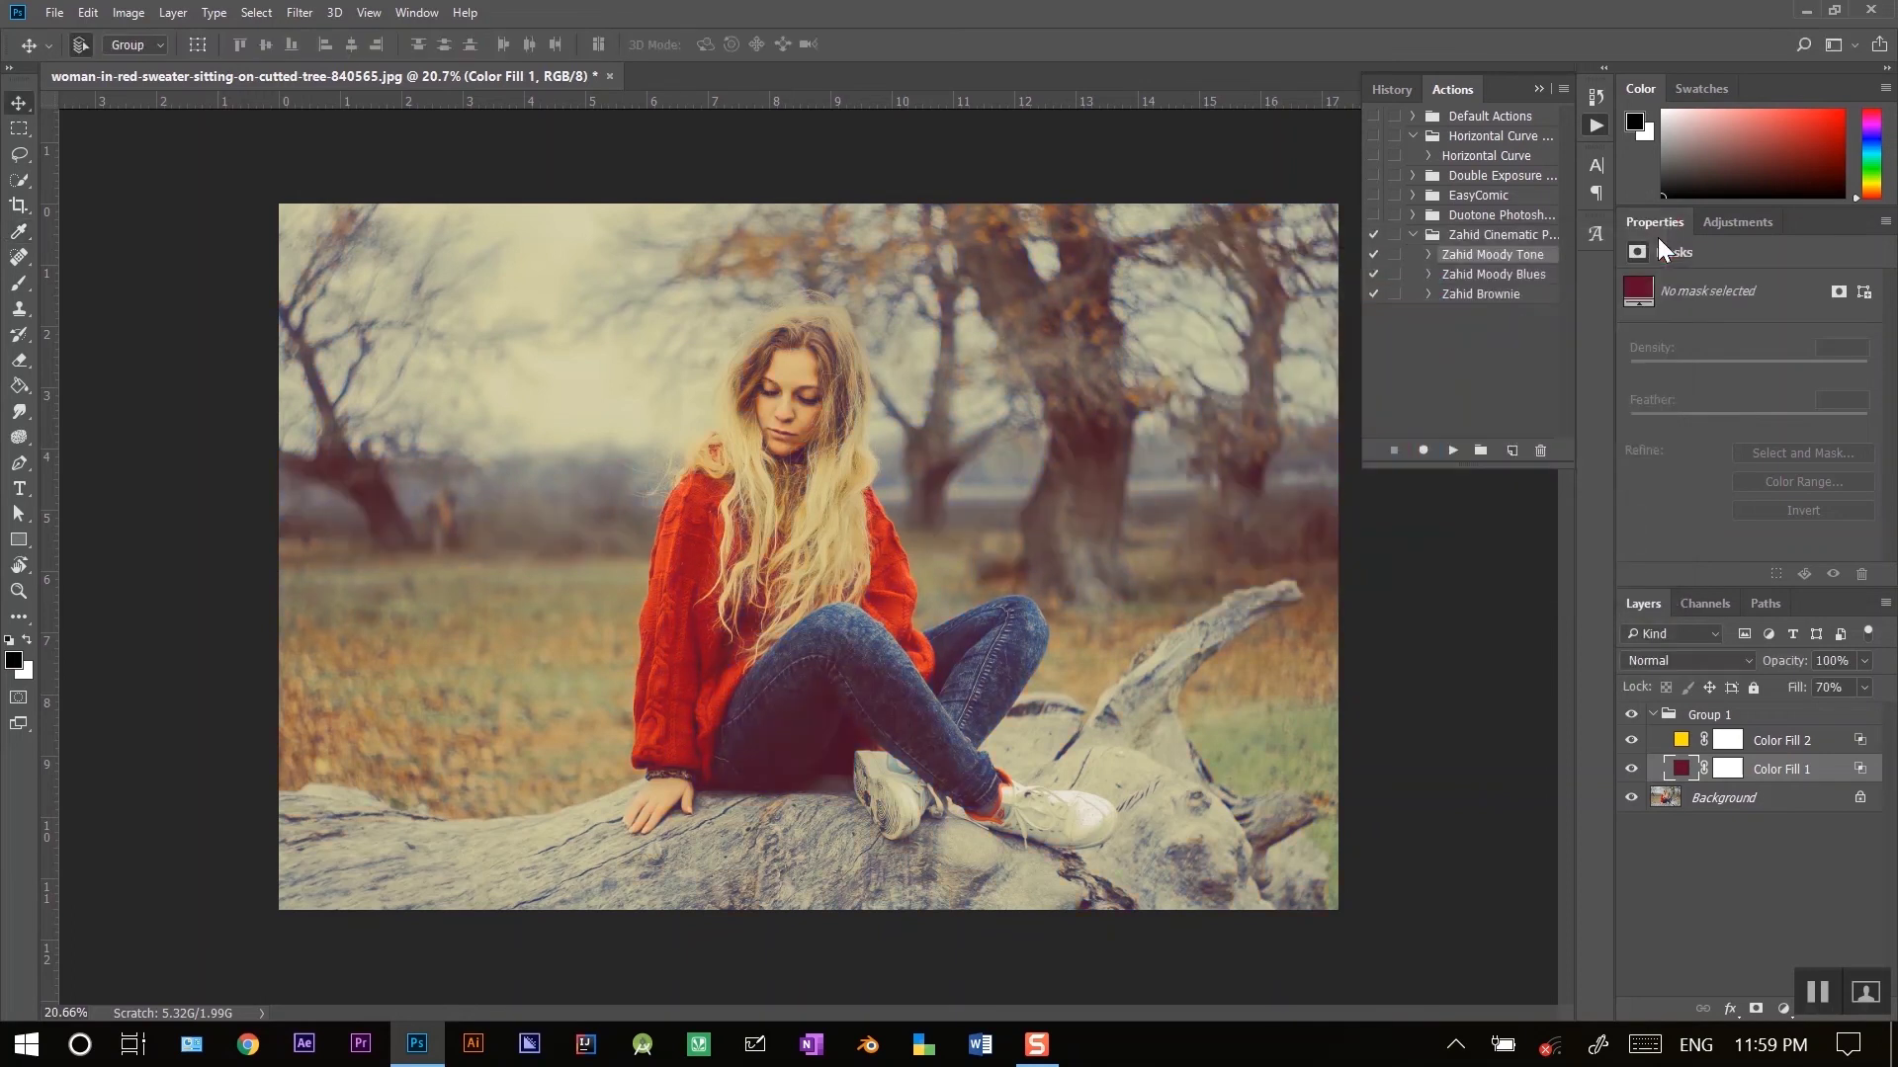
Collapse the Moody Tone group and try out a lower opacity for it
click(1651, 715)
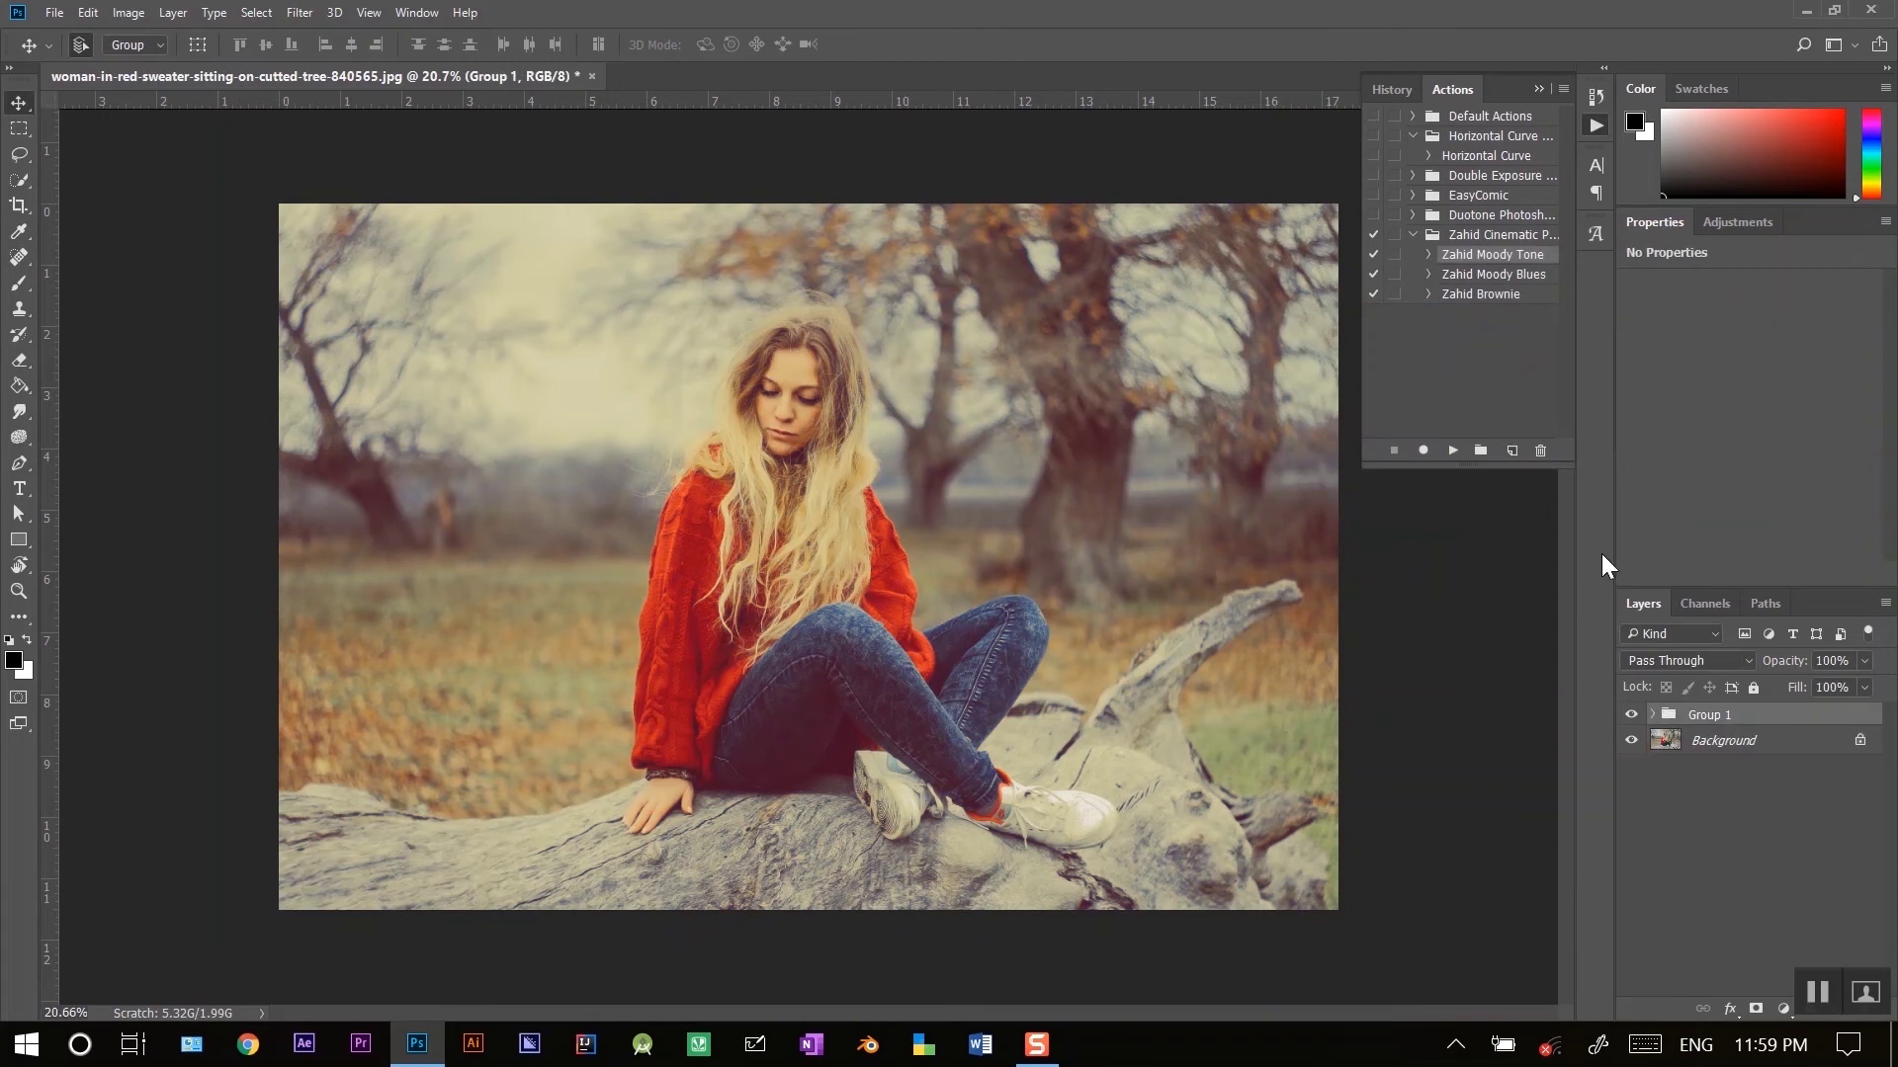
click(1864, 687)
drag(1811, 692, 1793, 696)
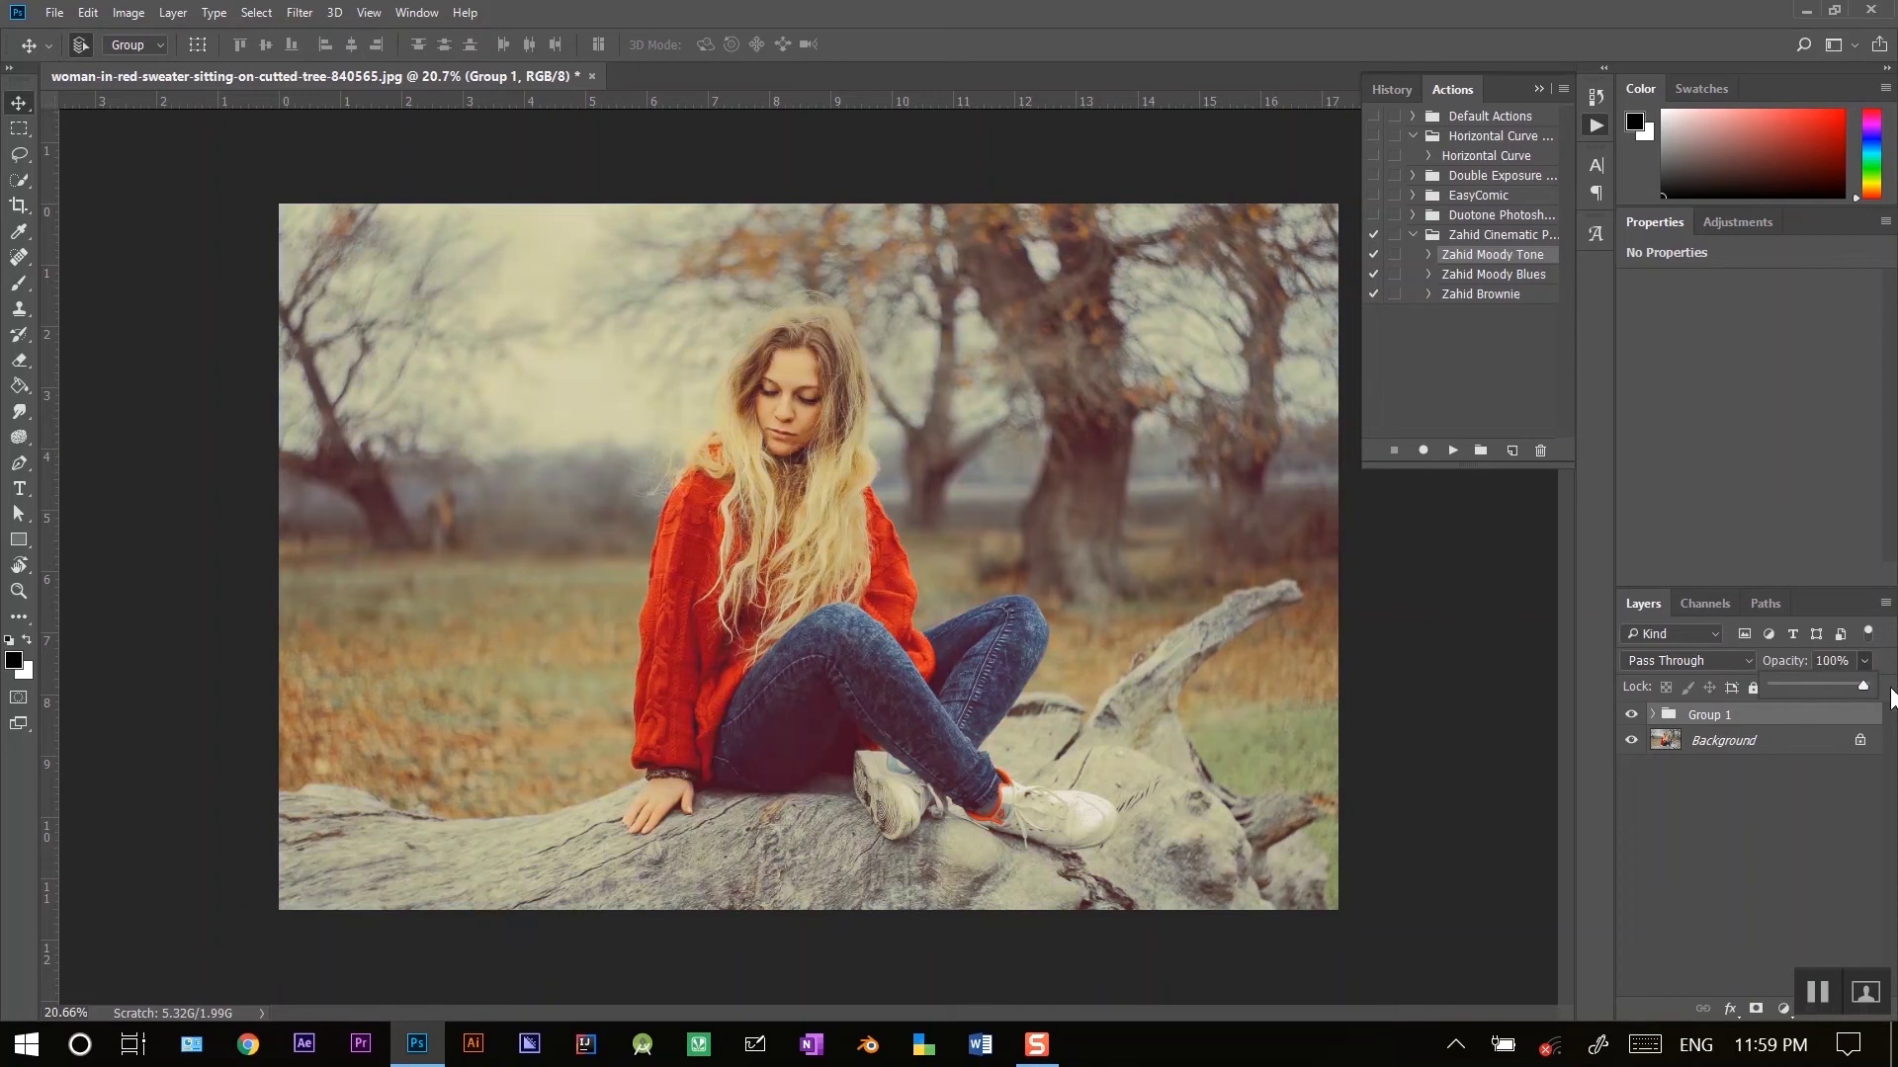
click(1704, 804)
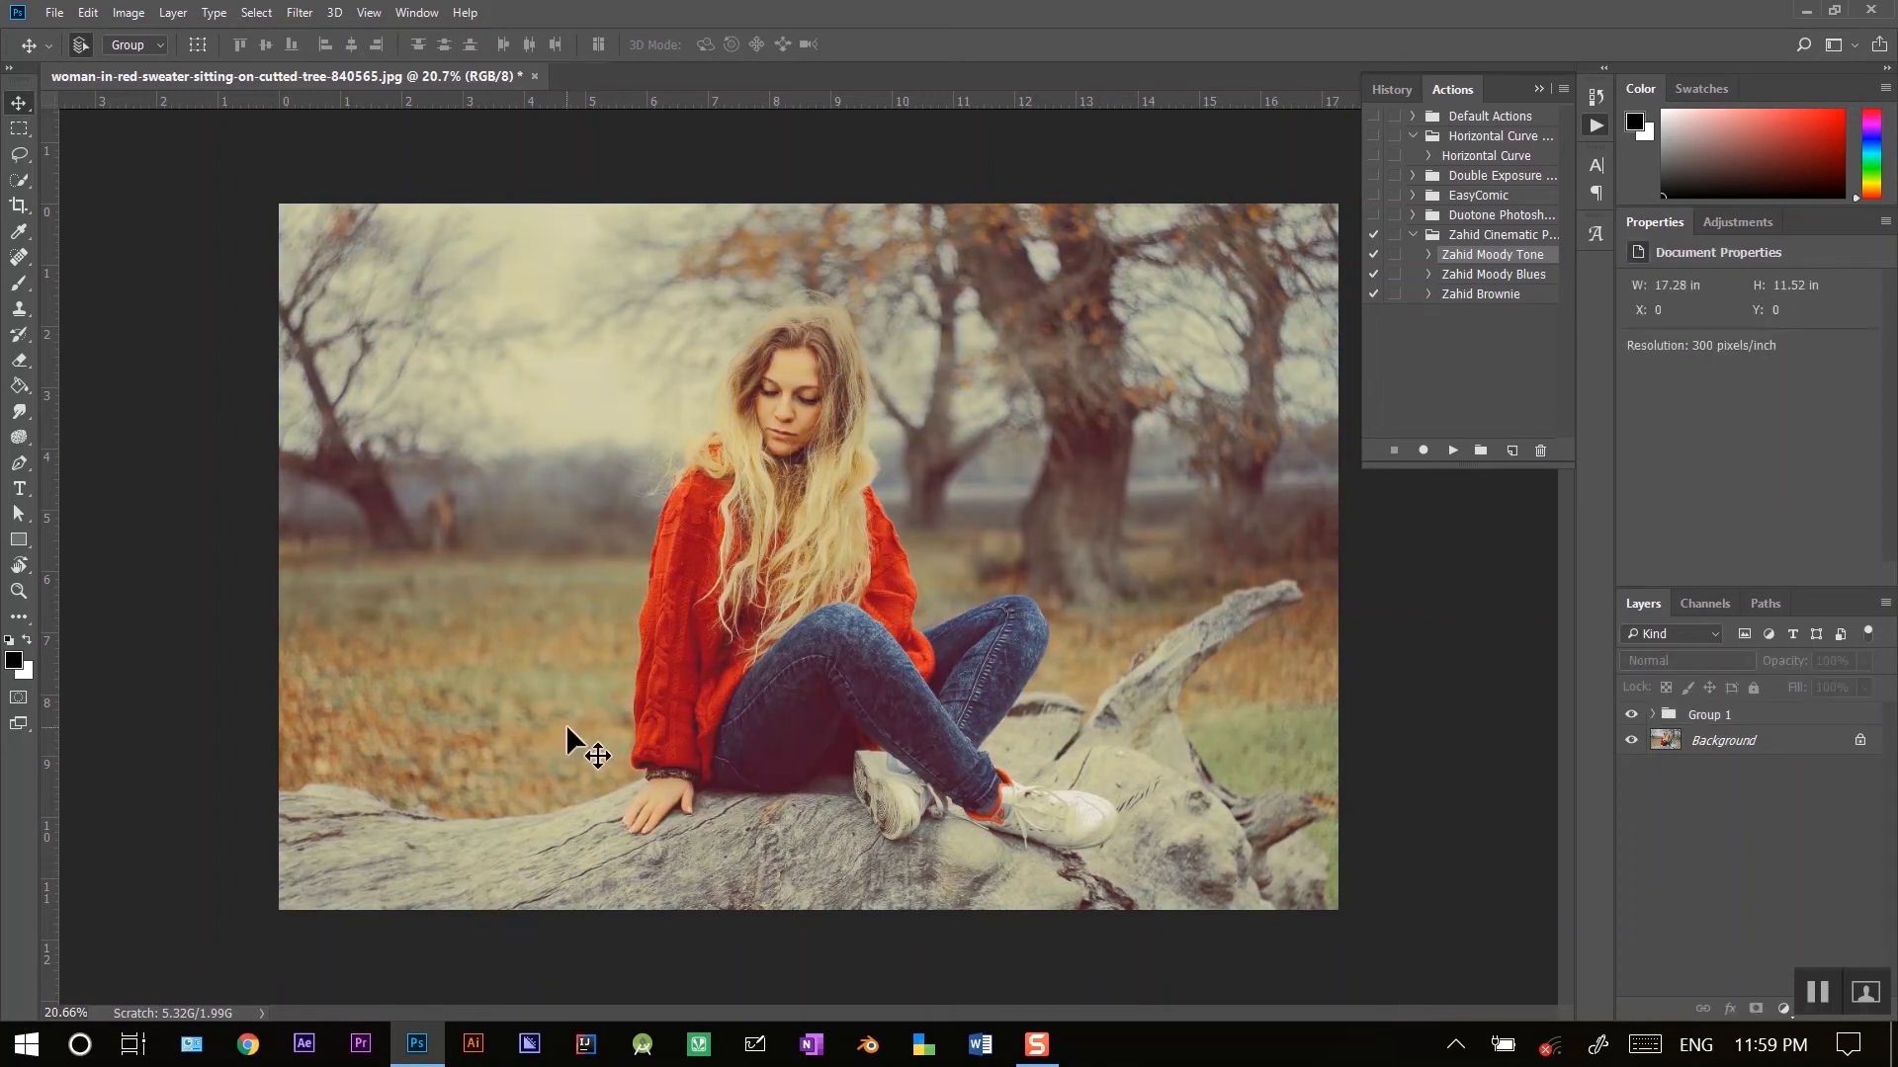
Open three portrait photos from the desktop as separate documents and switch to the close-up portrait of the freckled woman
click(1807, 10)
drag(180, 873, 921, 74)
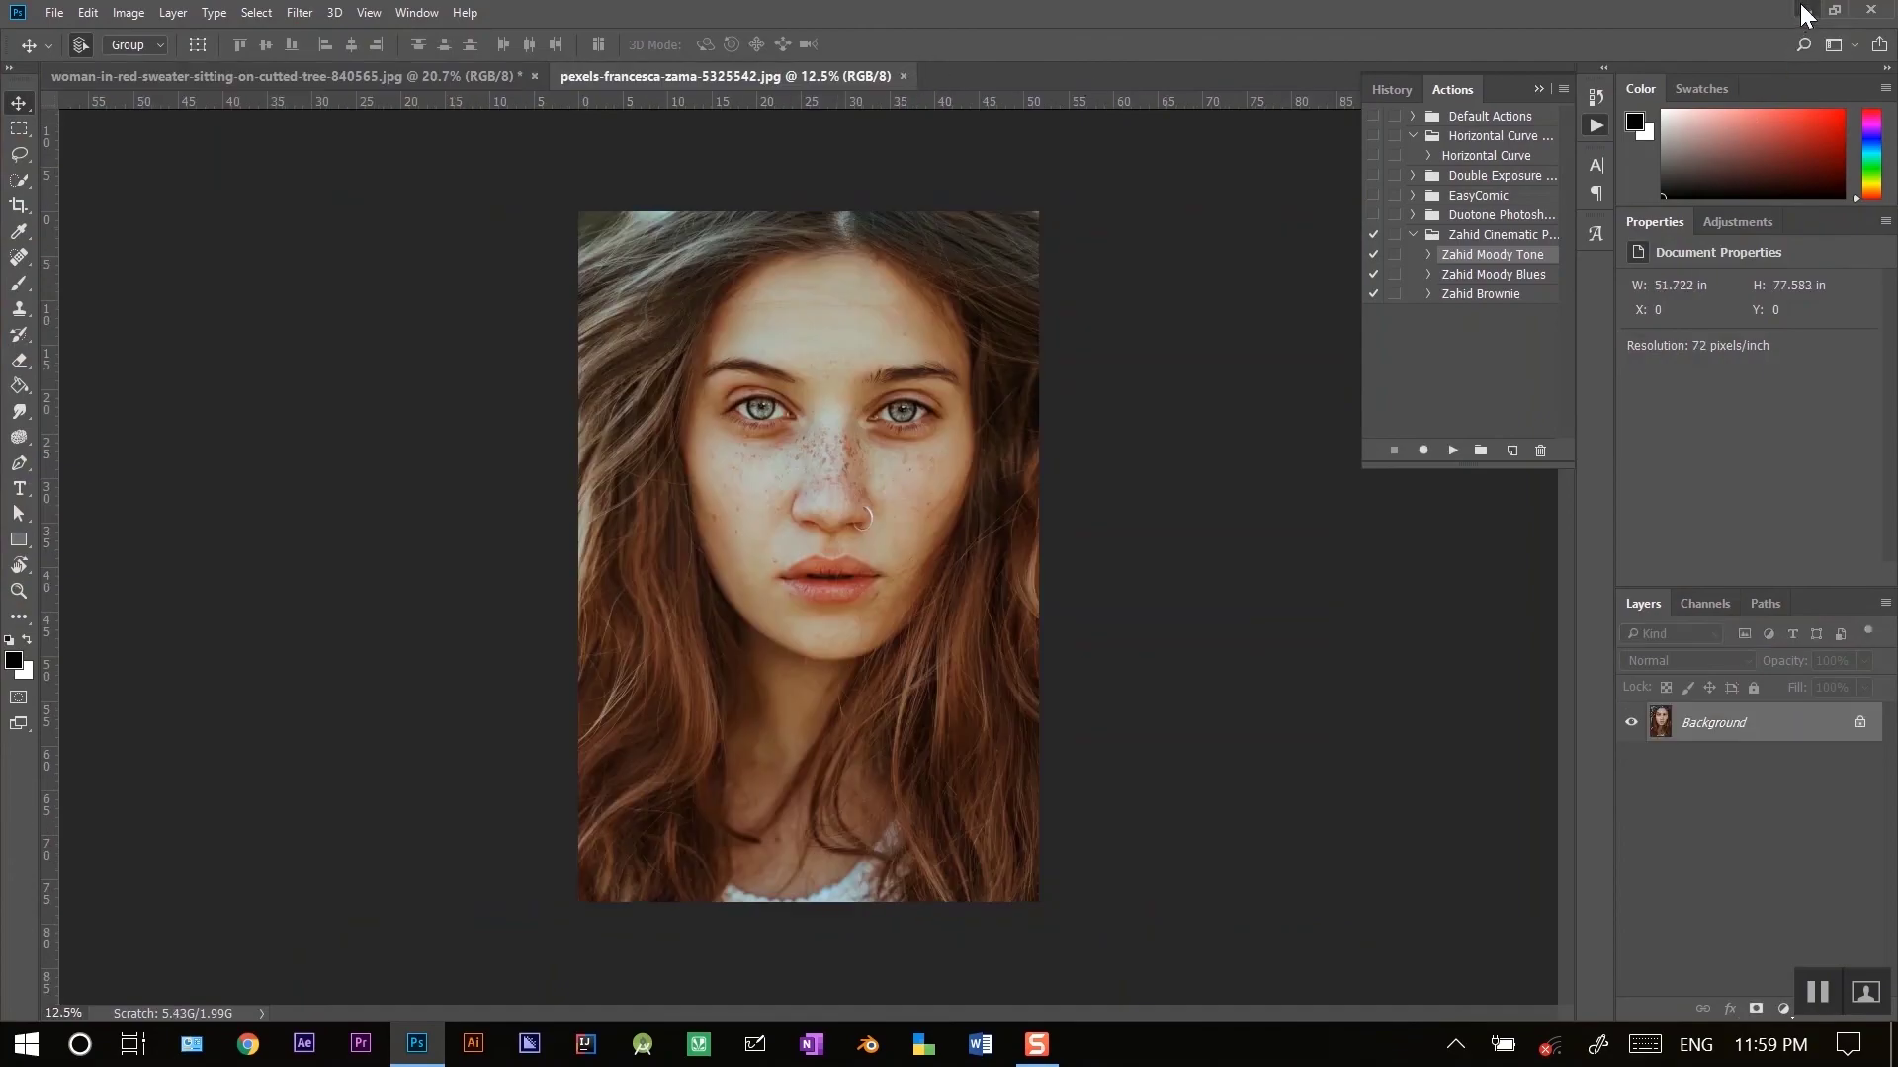
click(1803, 12)
drag(174, 715, 1028, 79)
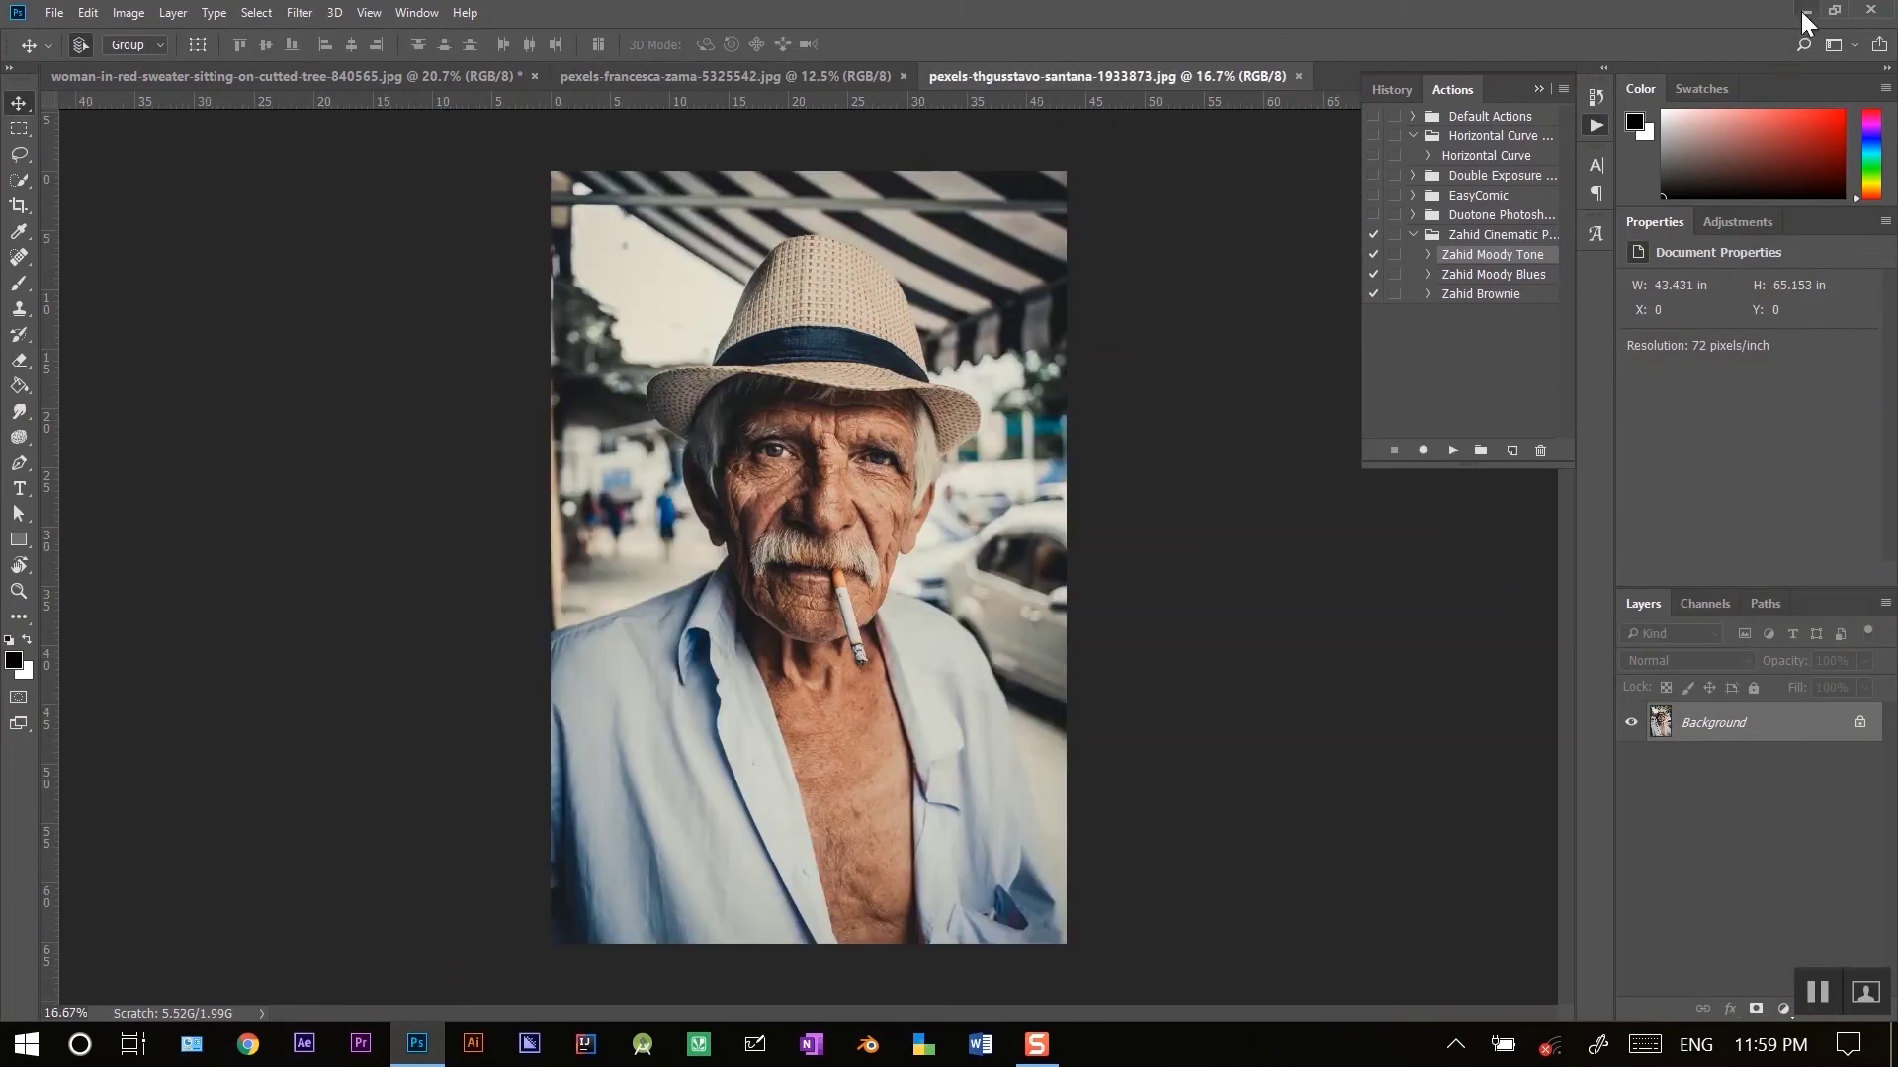
click(1803, 12)
drag(169, 647, 1331, 75)
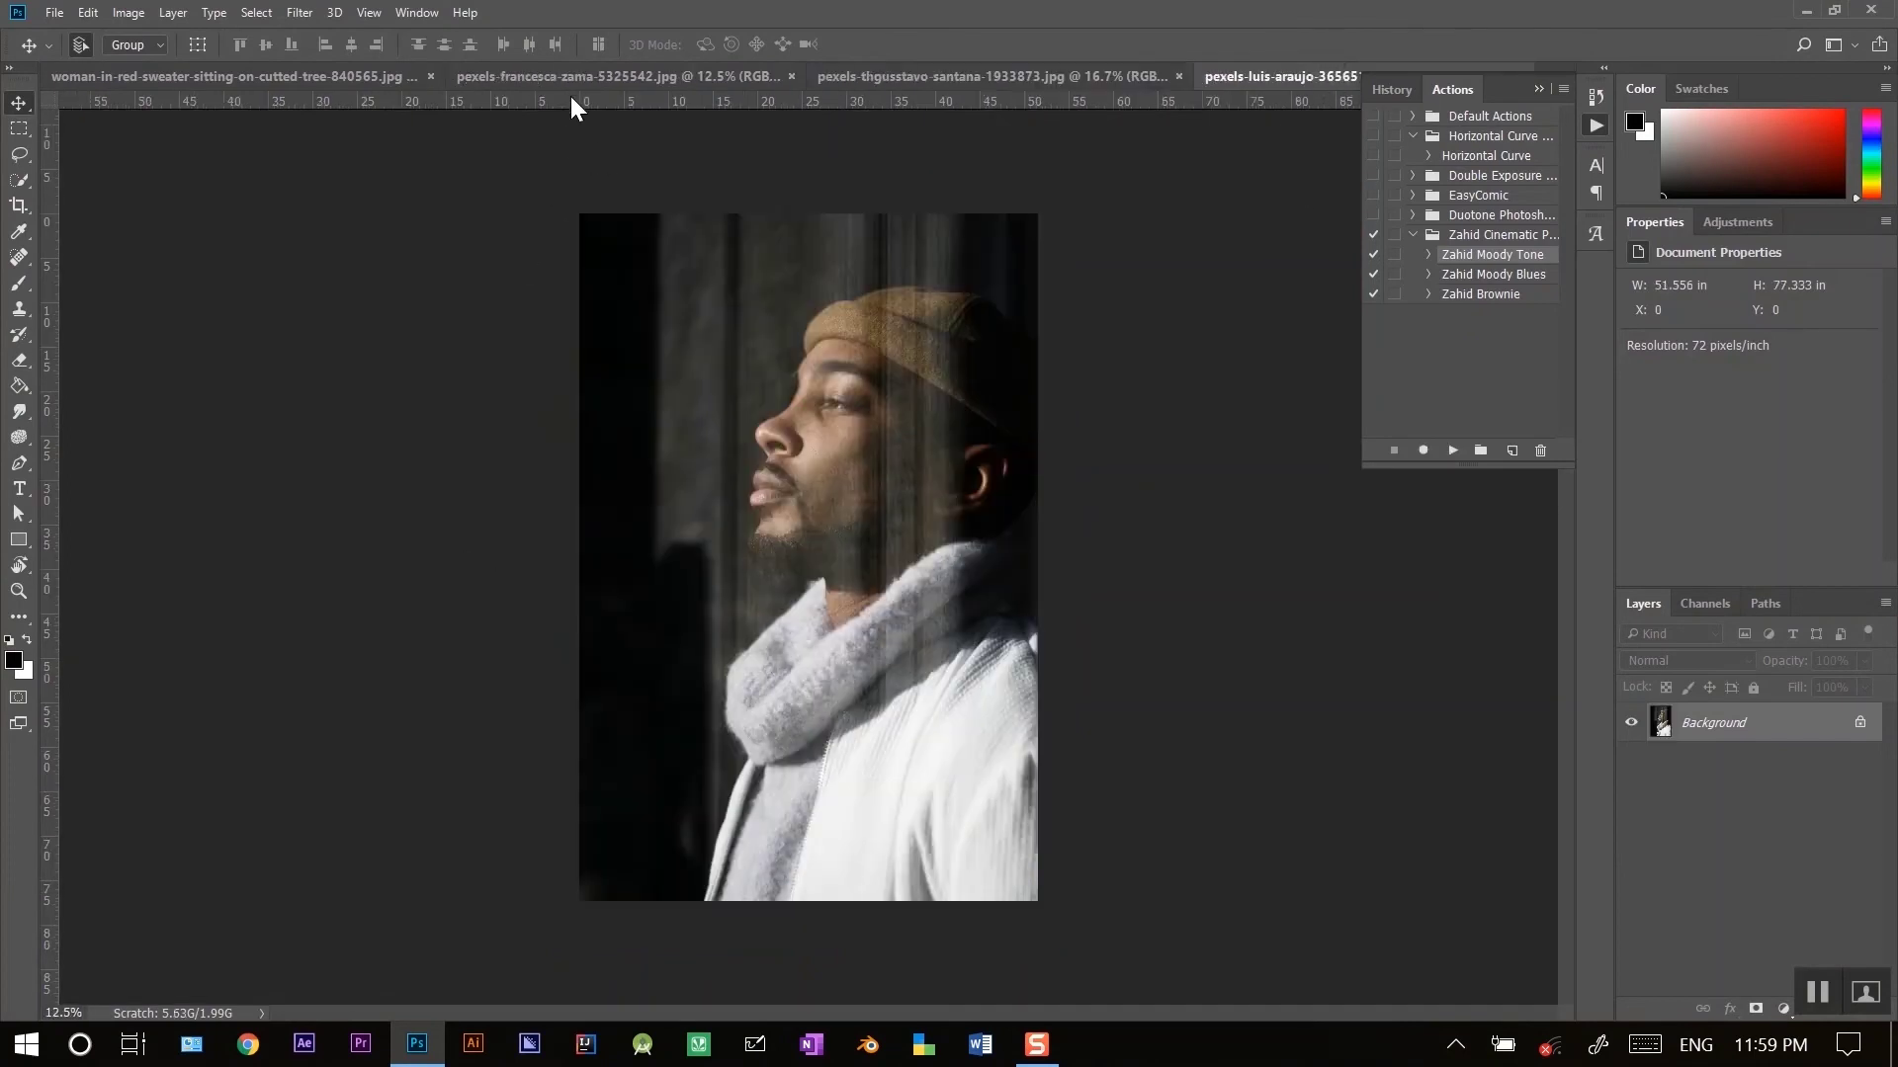
click(577, 83)
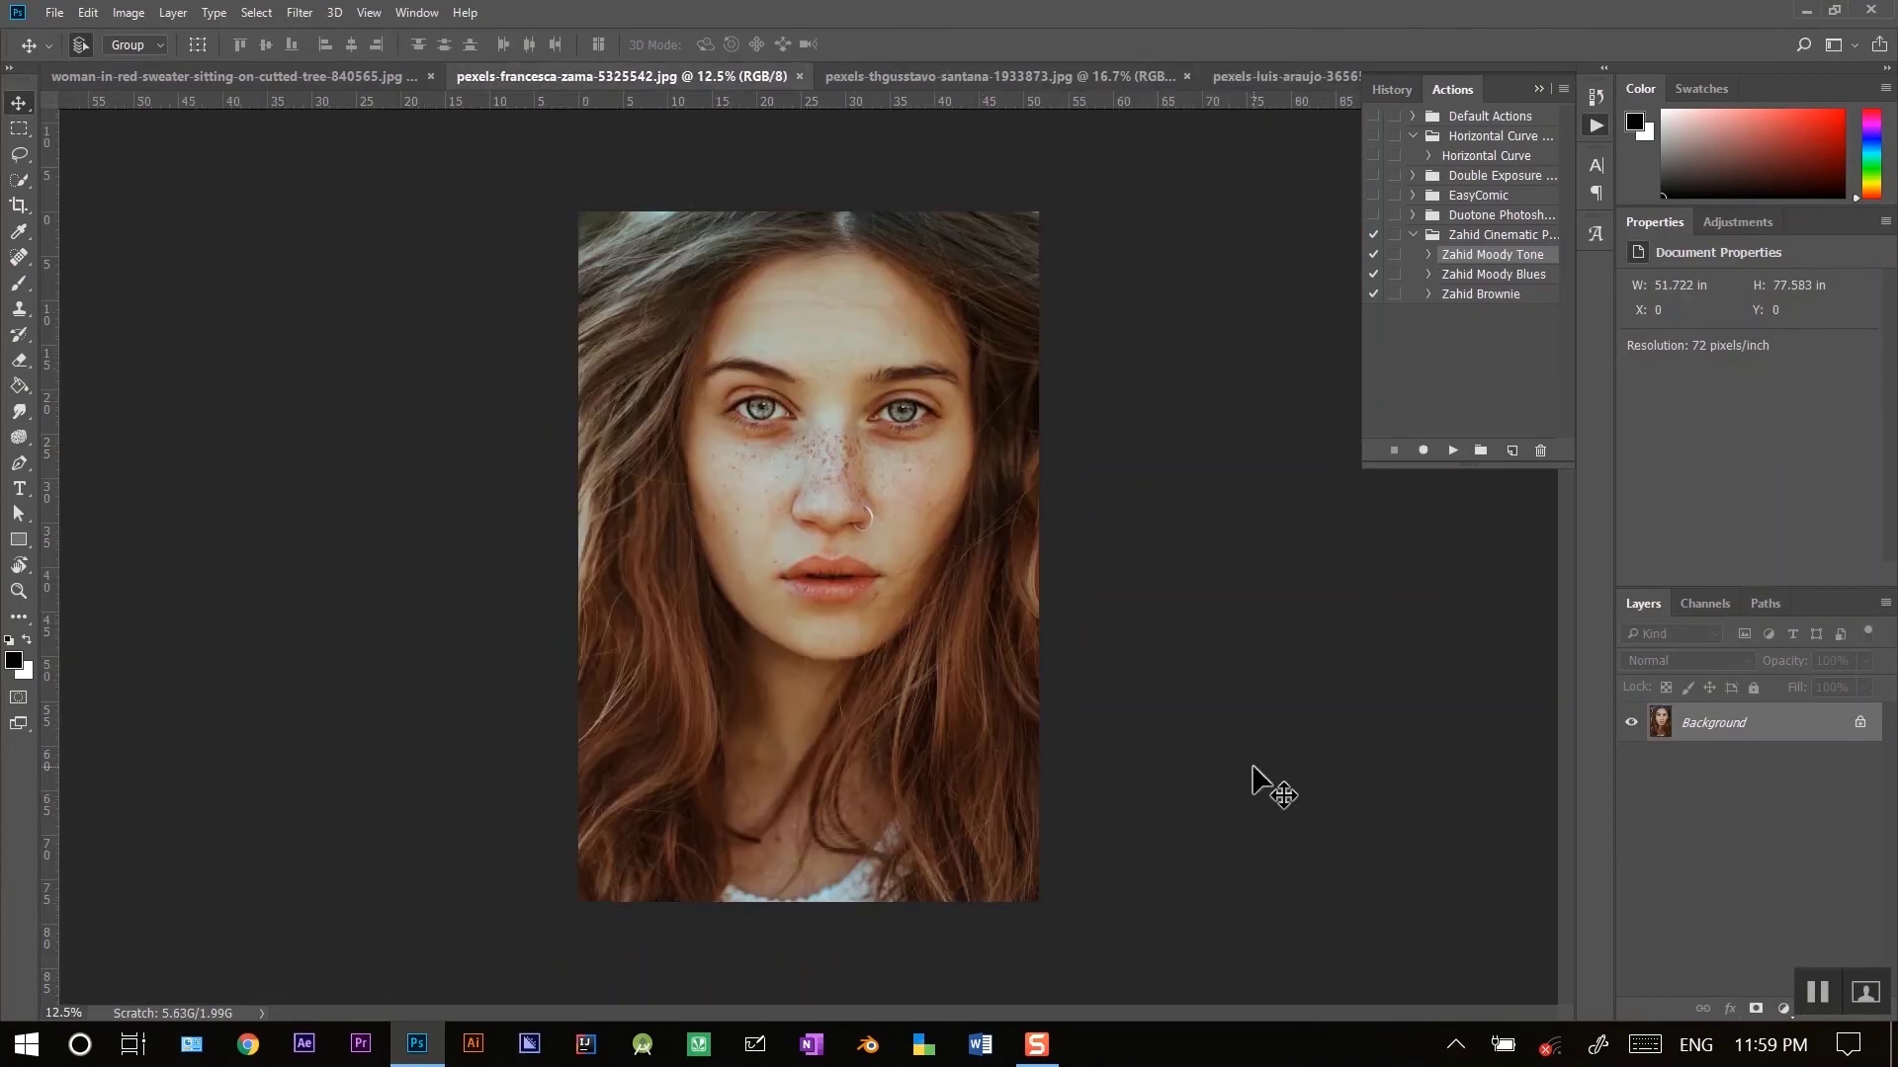
Play the Zahid Brownie action on the freckled woman's portrait and lower the resulting group's opacity to about 64%
click(1492, 296)
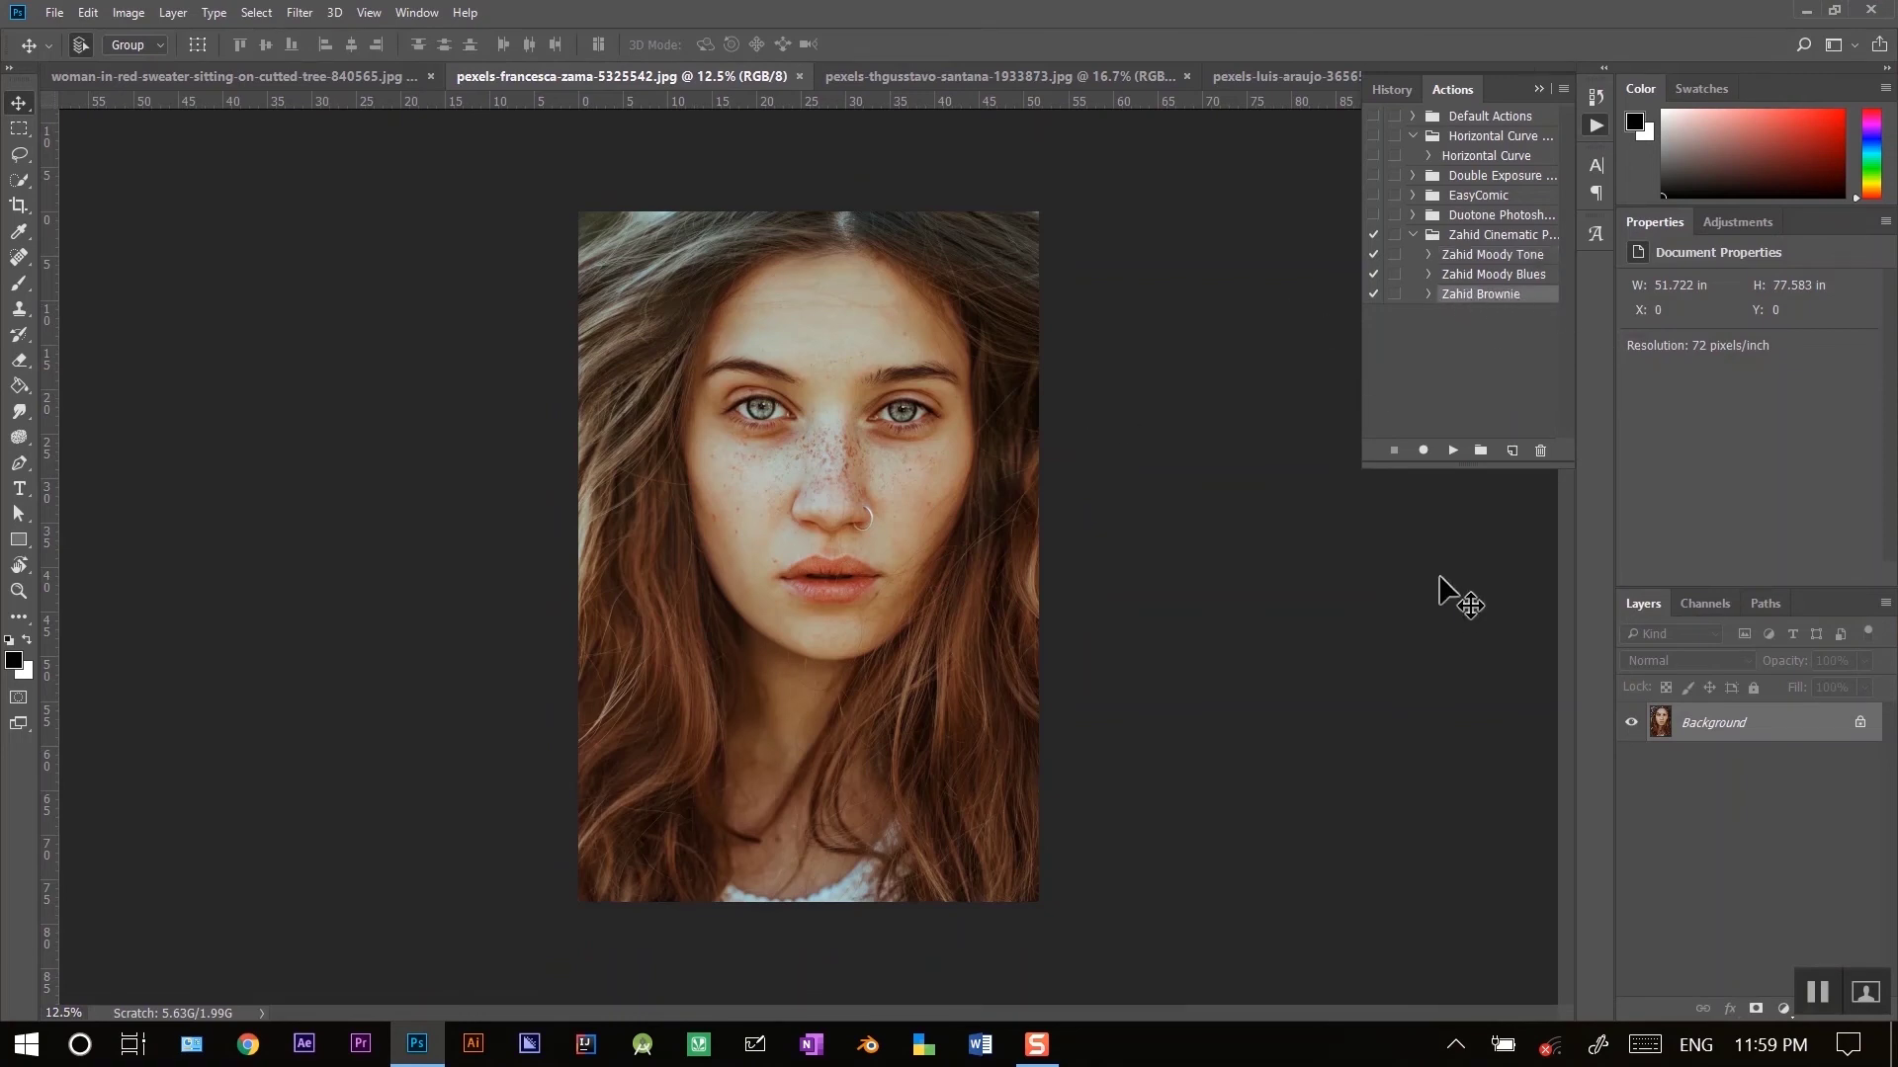
click(1453, 452)
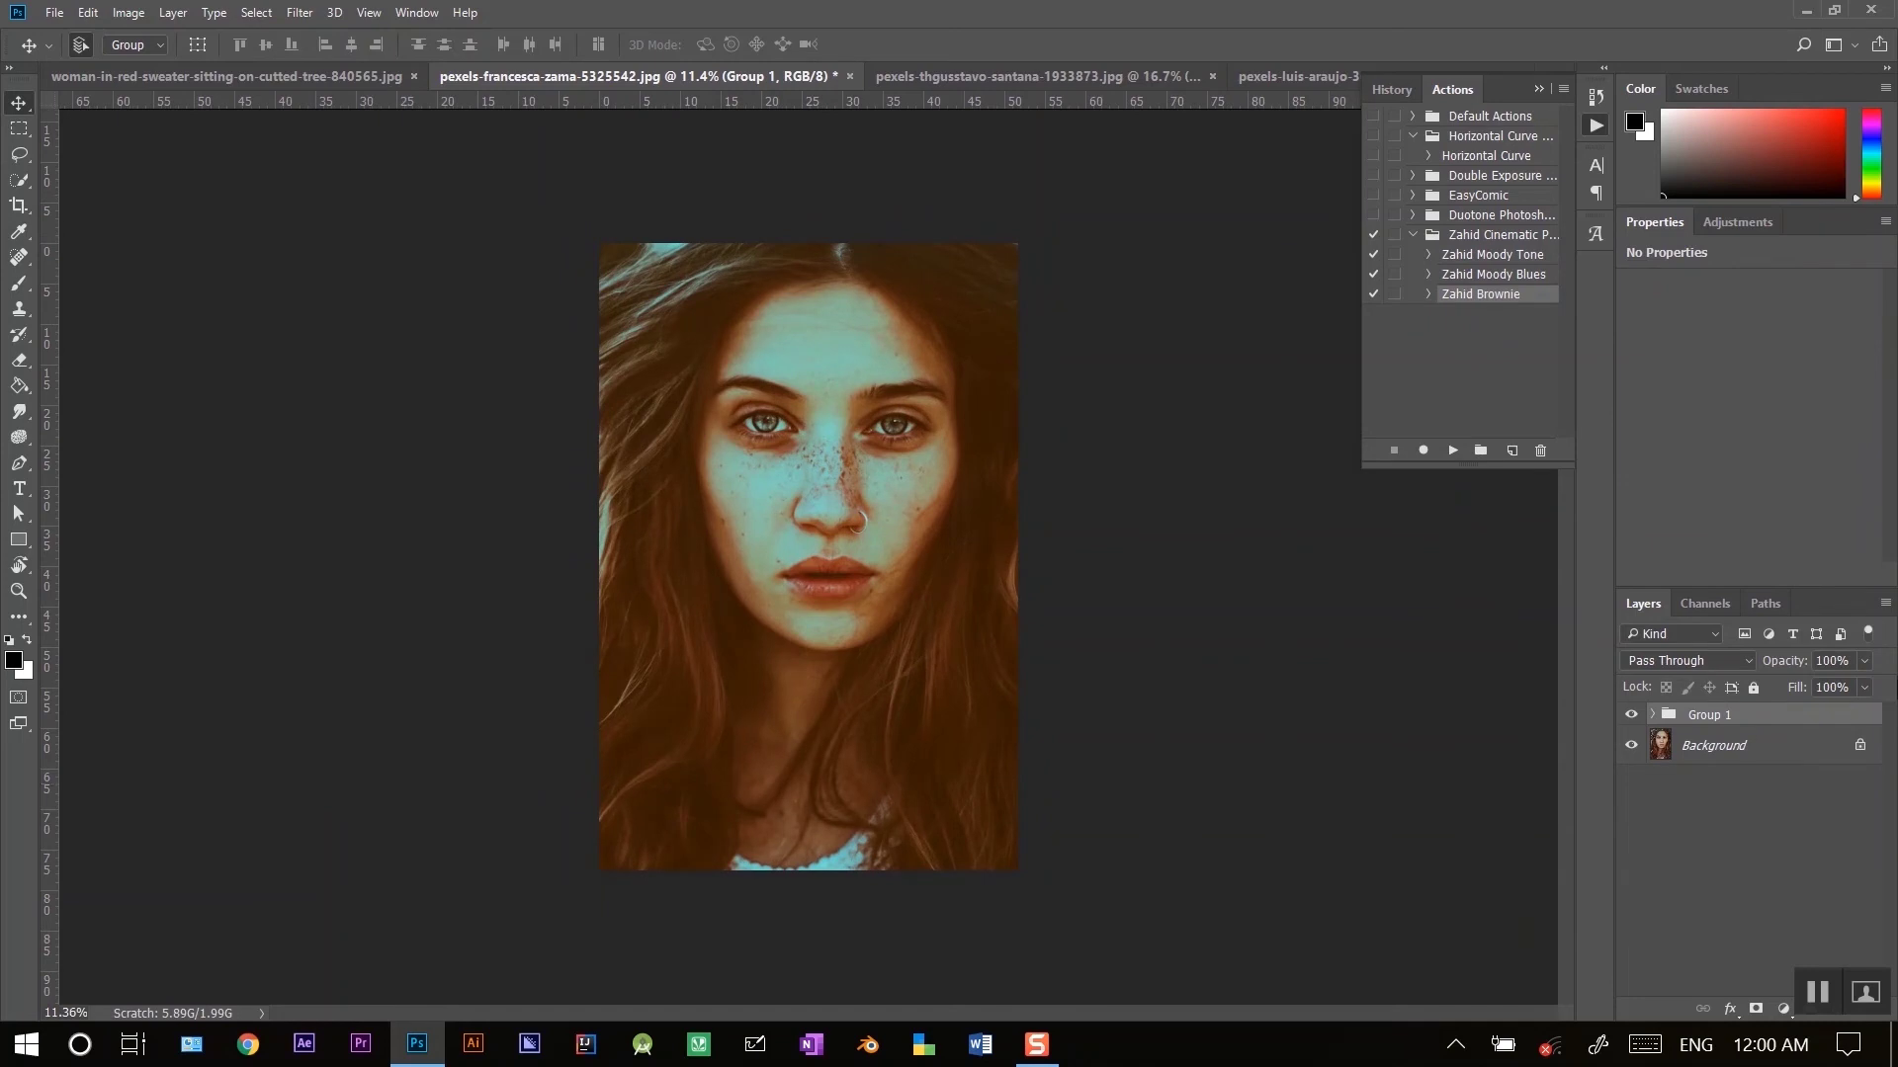
click(1864, 660)
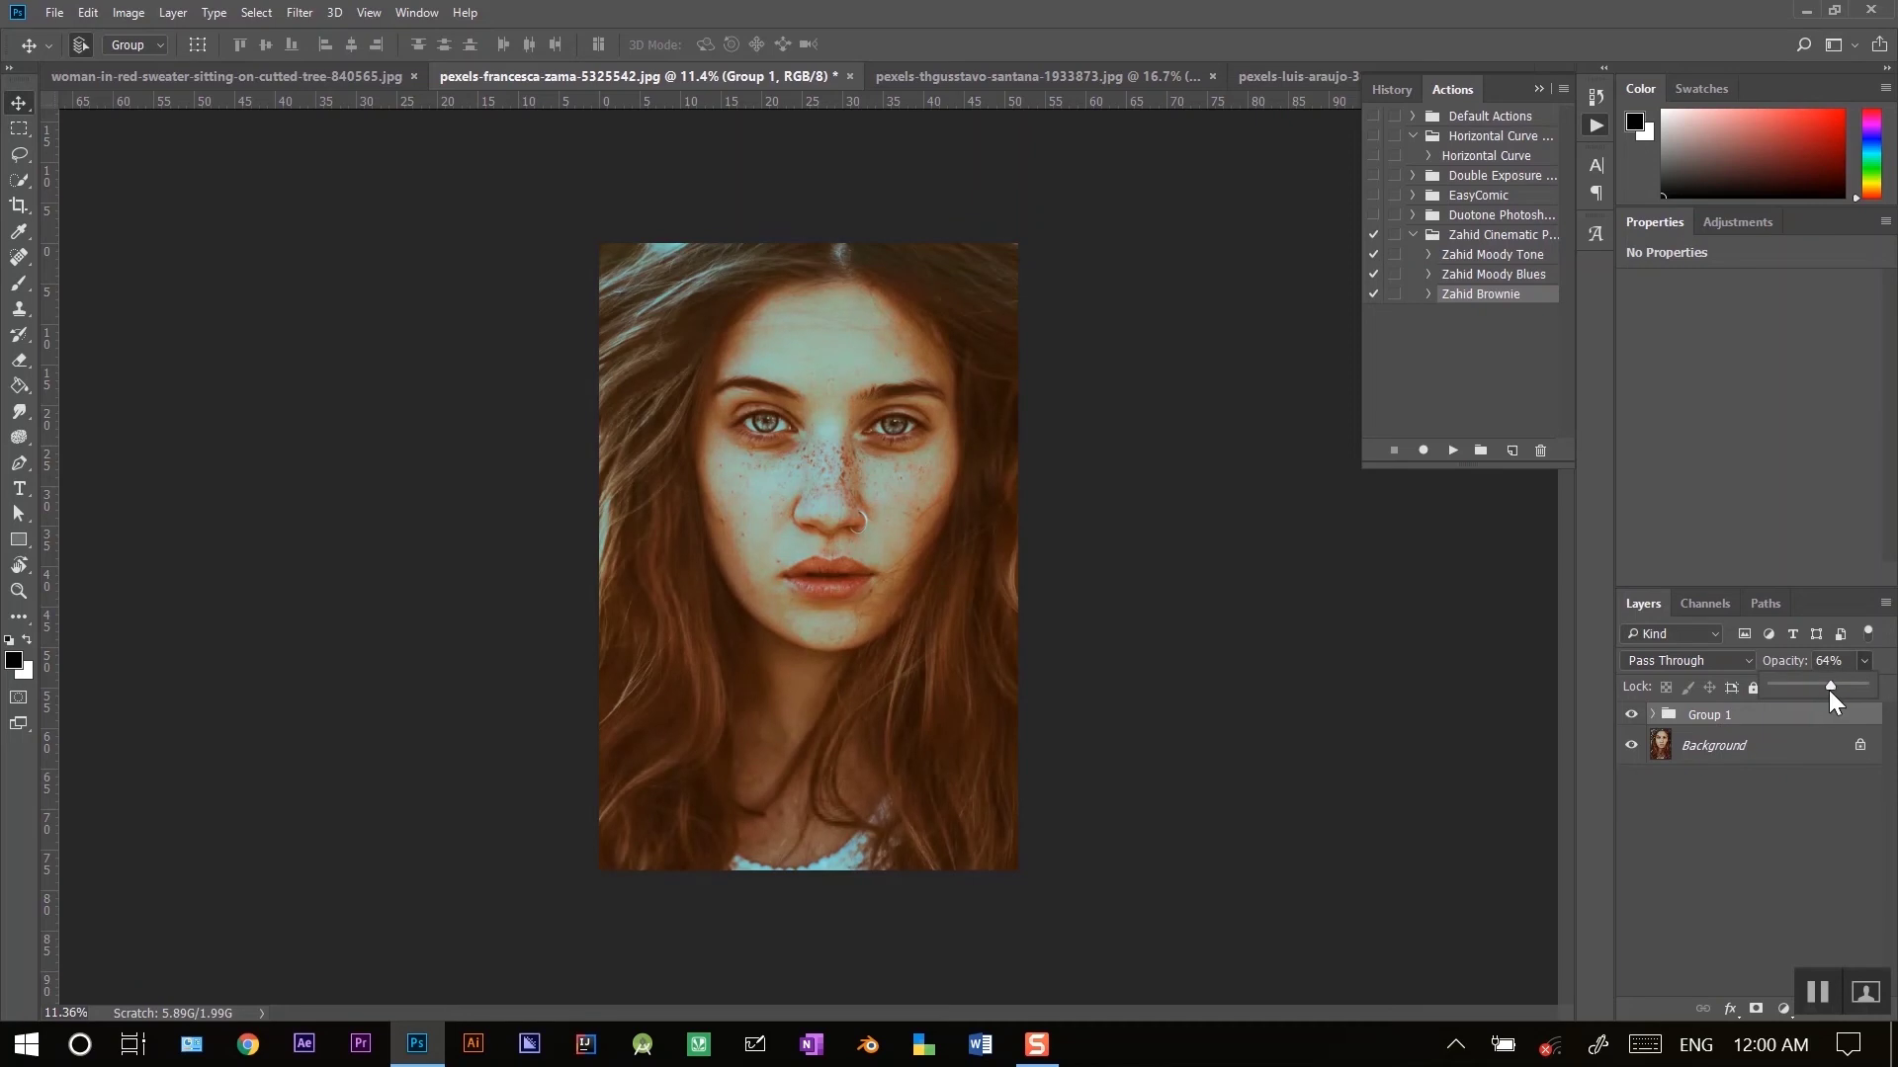
drag(1858, 682, 1881, 680)
drag(1825, 694, 1818, 696)
Expand the Brownie group and recolor its brown Color Fill 1 layer to a bright blue, about RGB 0, 98, 255
click(1653, 715)
double_click(1680, 822)
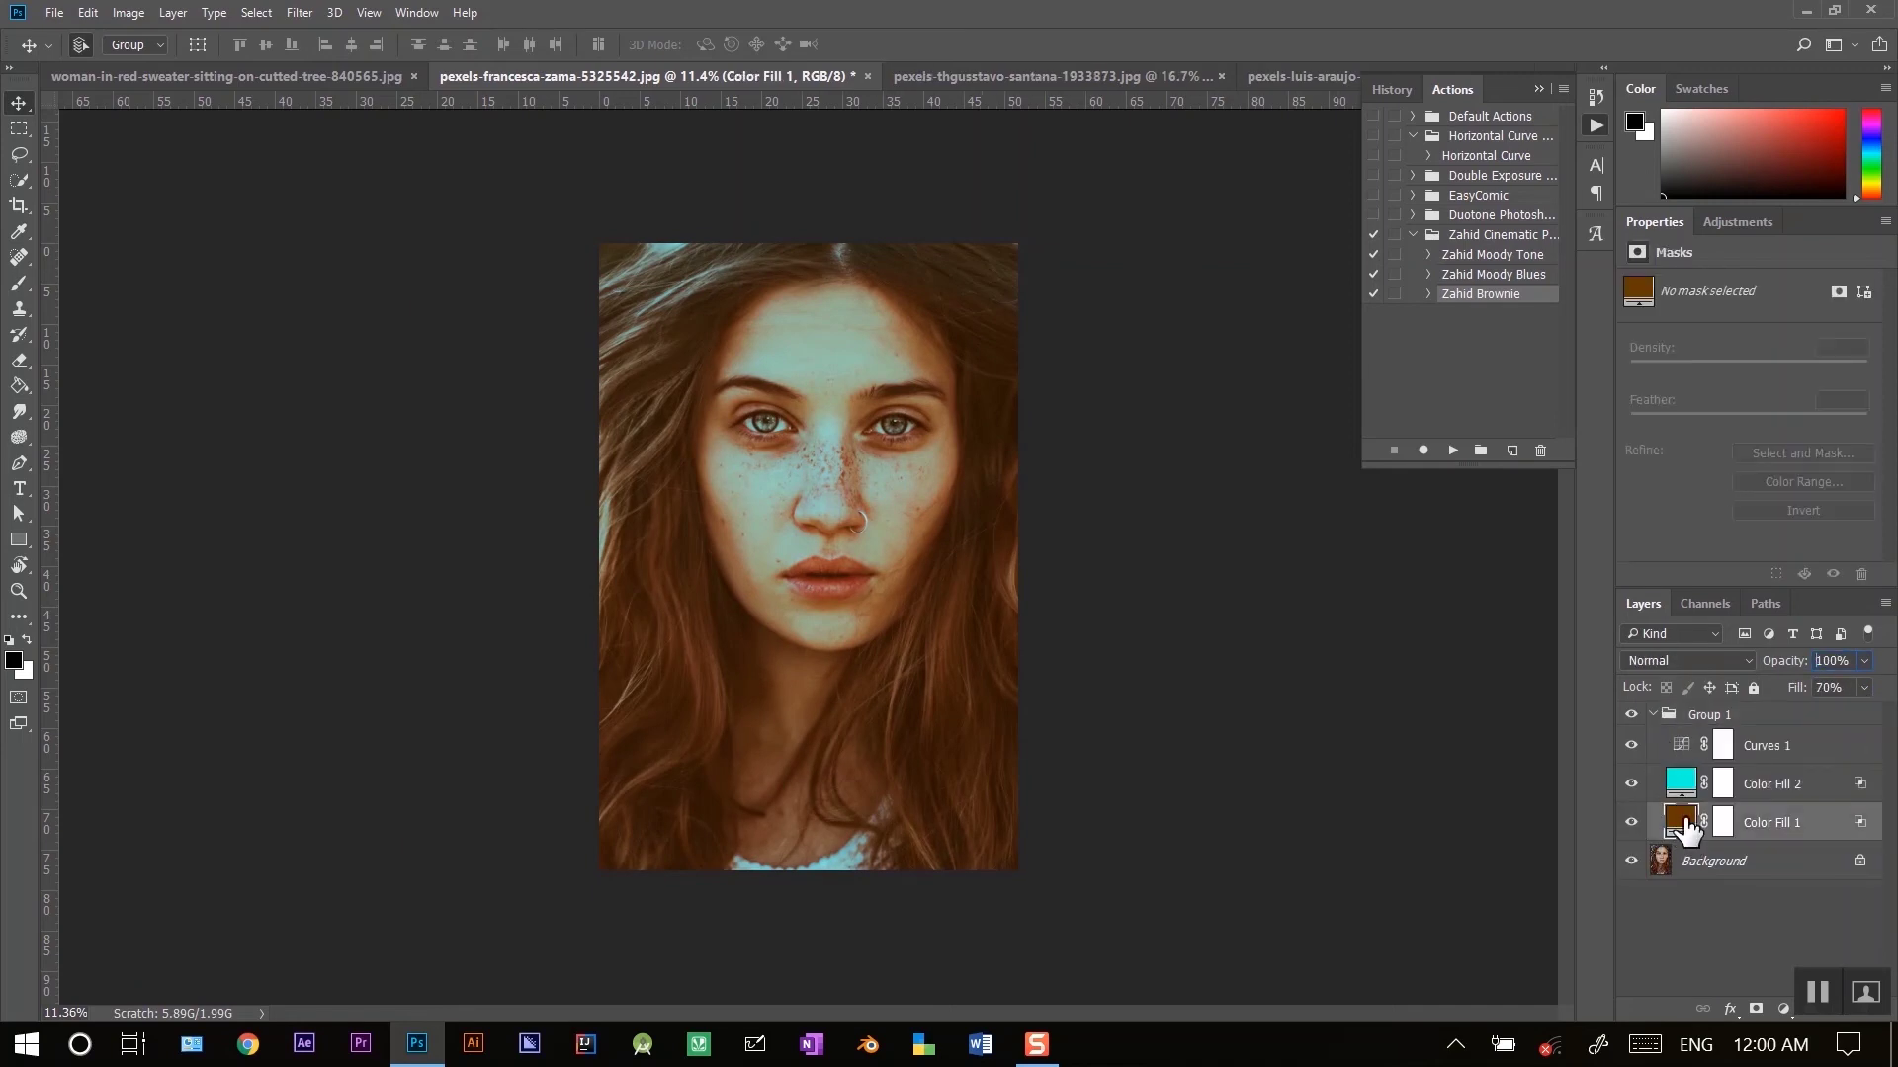
click(1316, 392)
mouse_move(1295, 416)
mouse_down()
mouse_move(1245, 508)
mouse_move(1215, 525)
mouse_move(1182, 479)
mouse_move(1216, 539)
mouse_up()
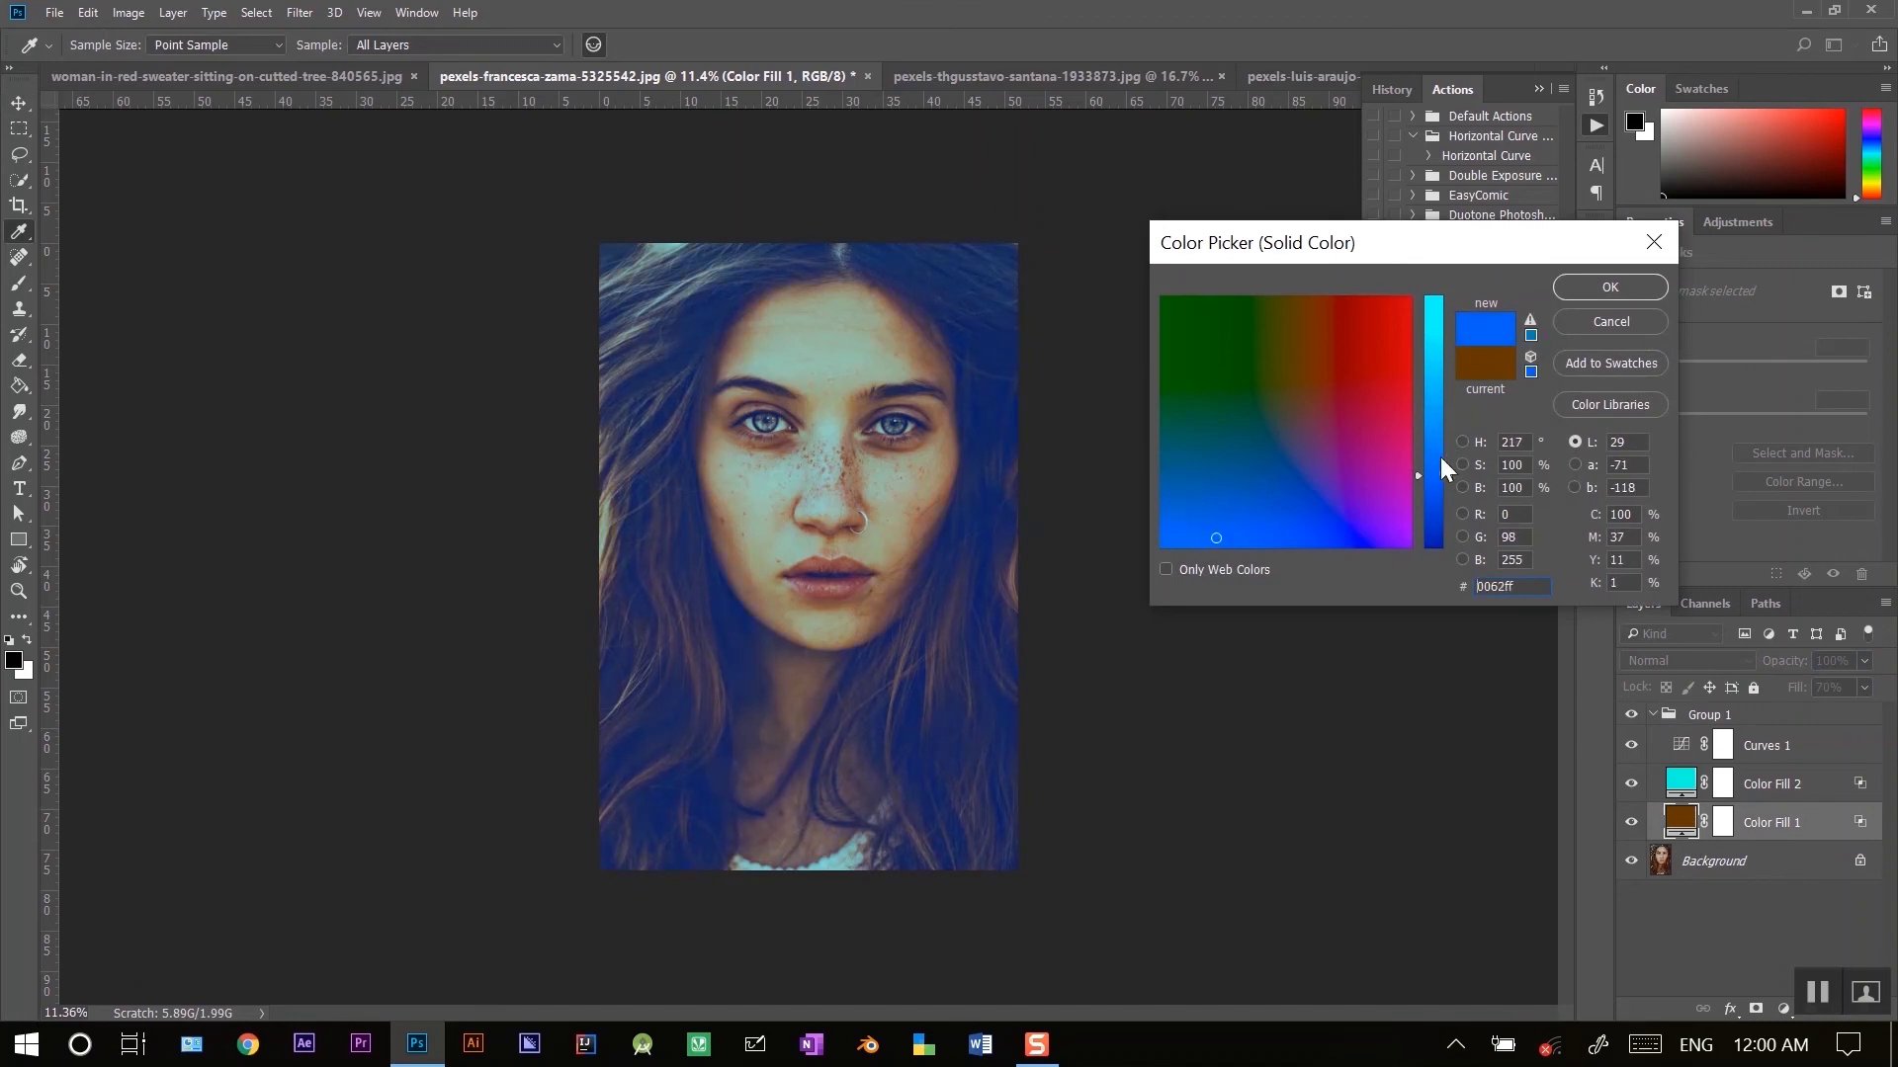
click(1610, 288)
Switch to the portrait of the old man in the hat and play the Zahid Moody Tone action on it
click(988, 78)
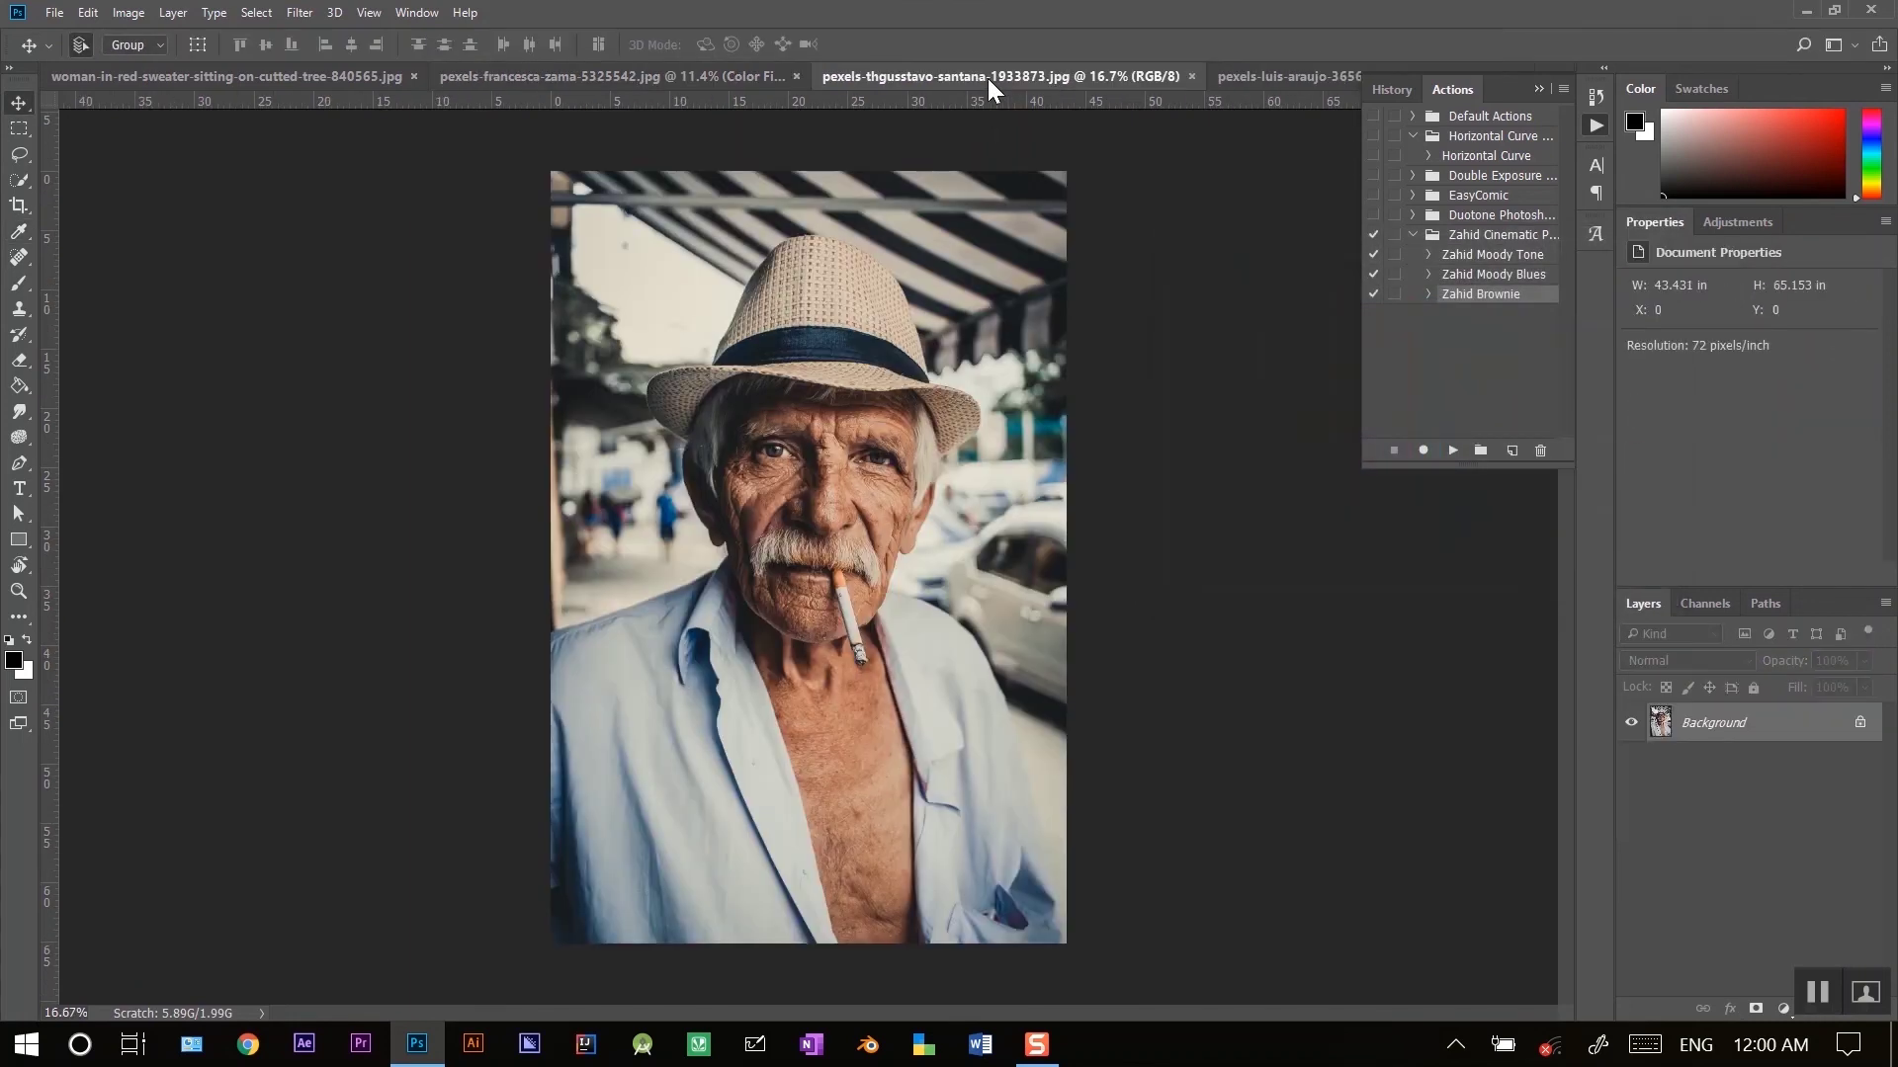
click(1506, 257)
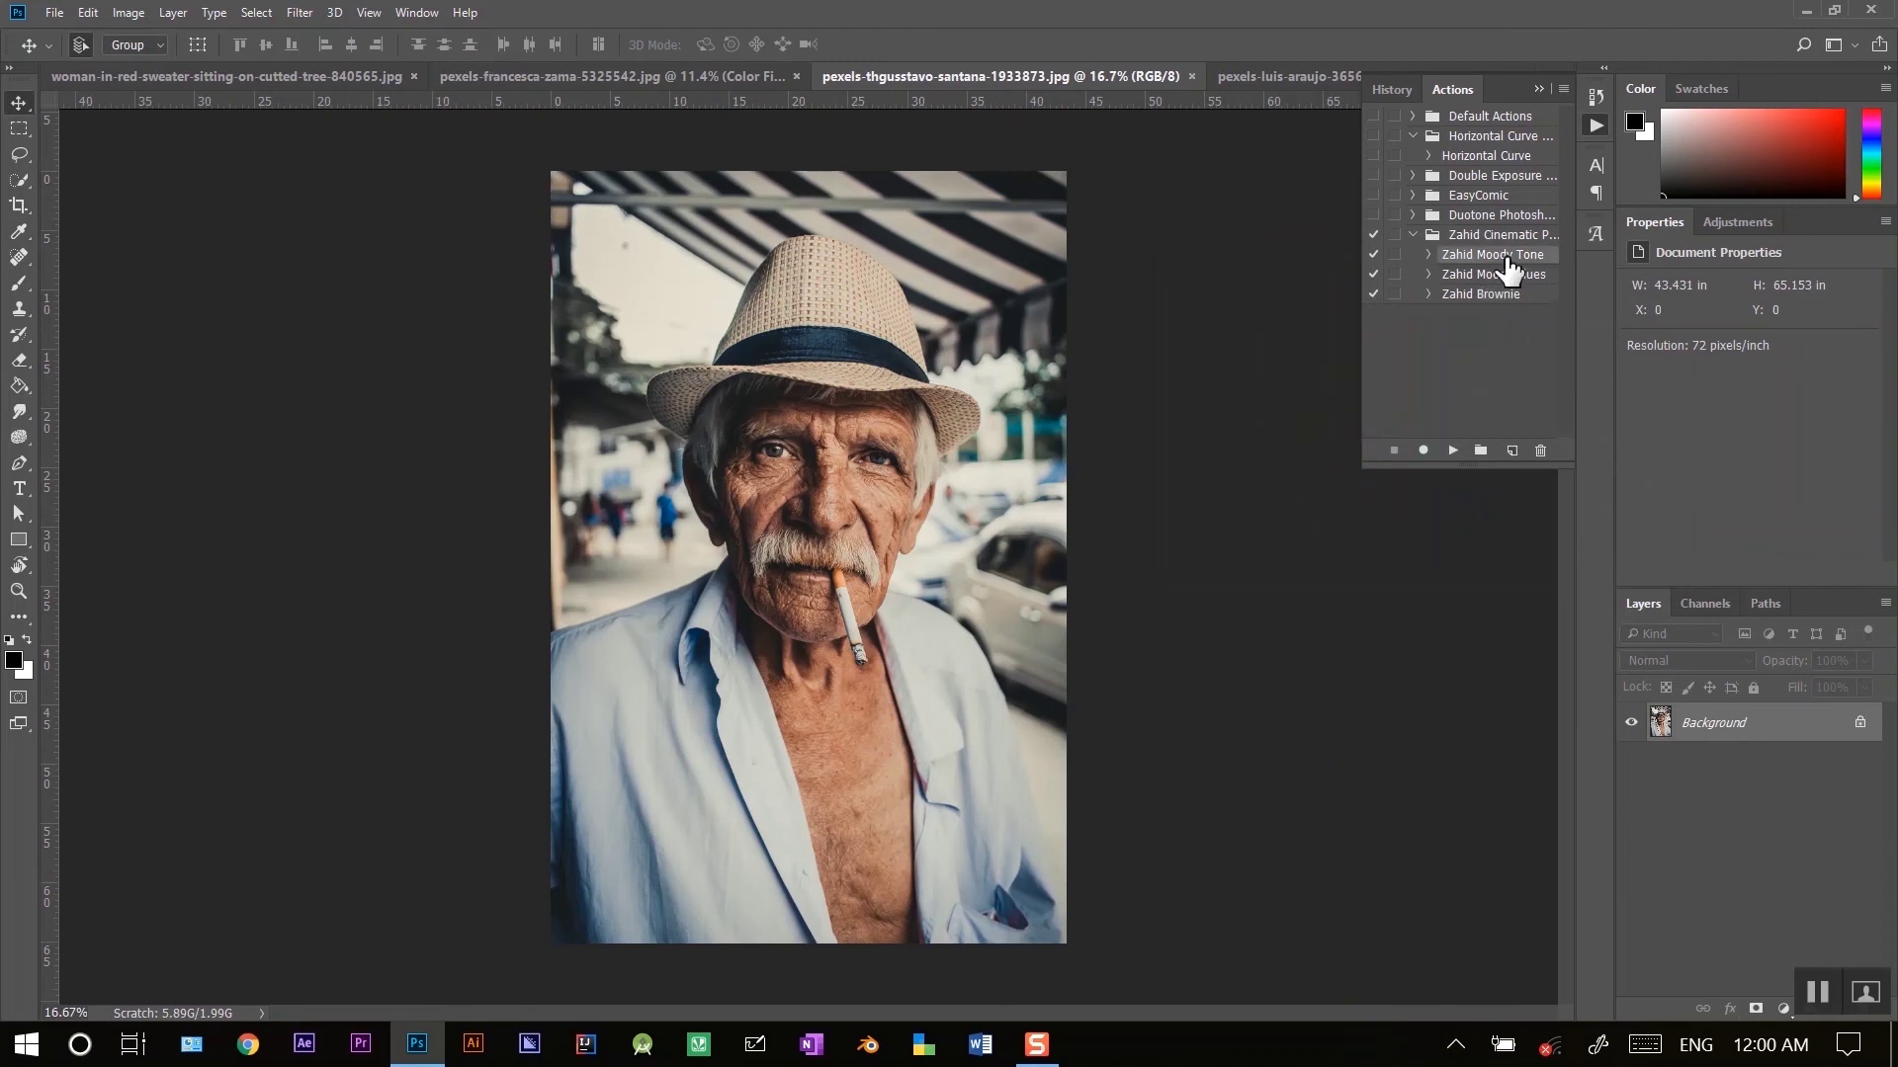
click(1453, 451)
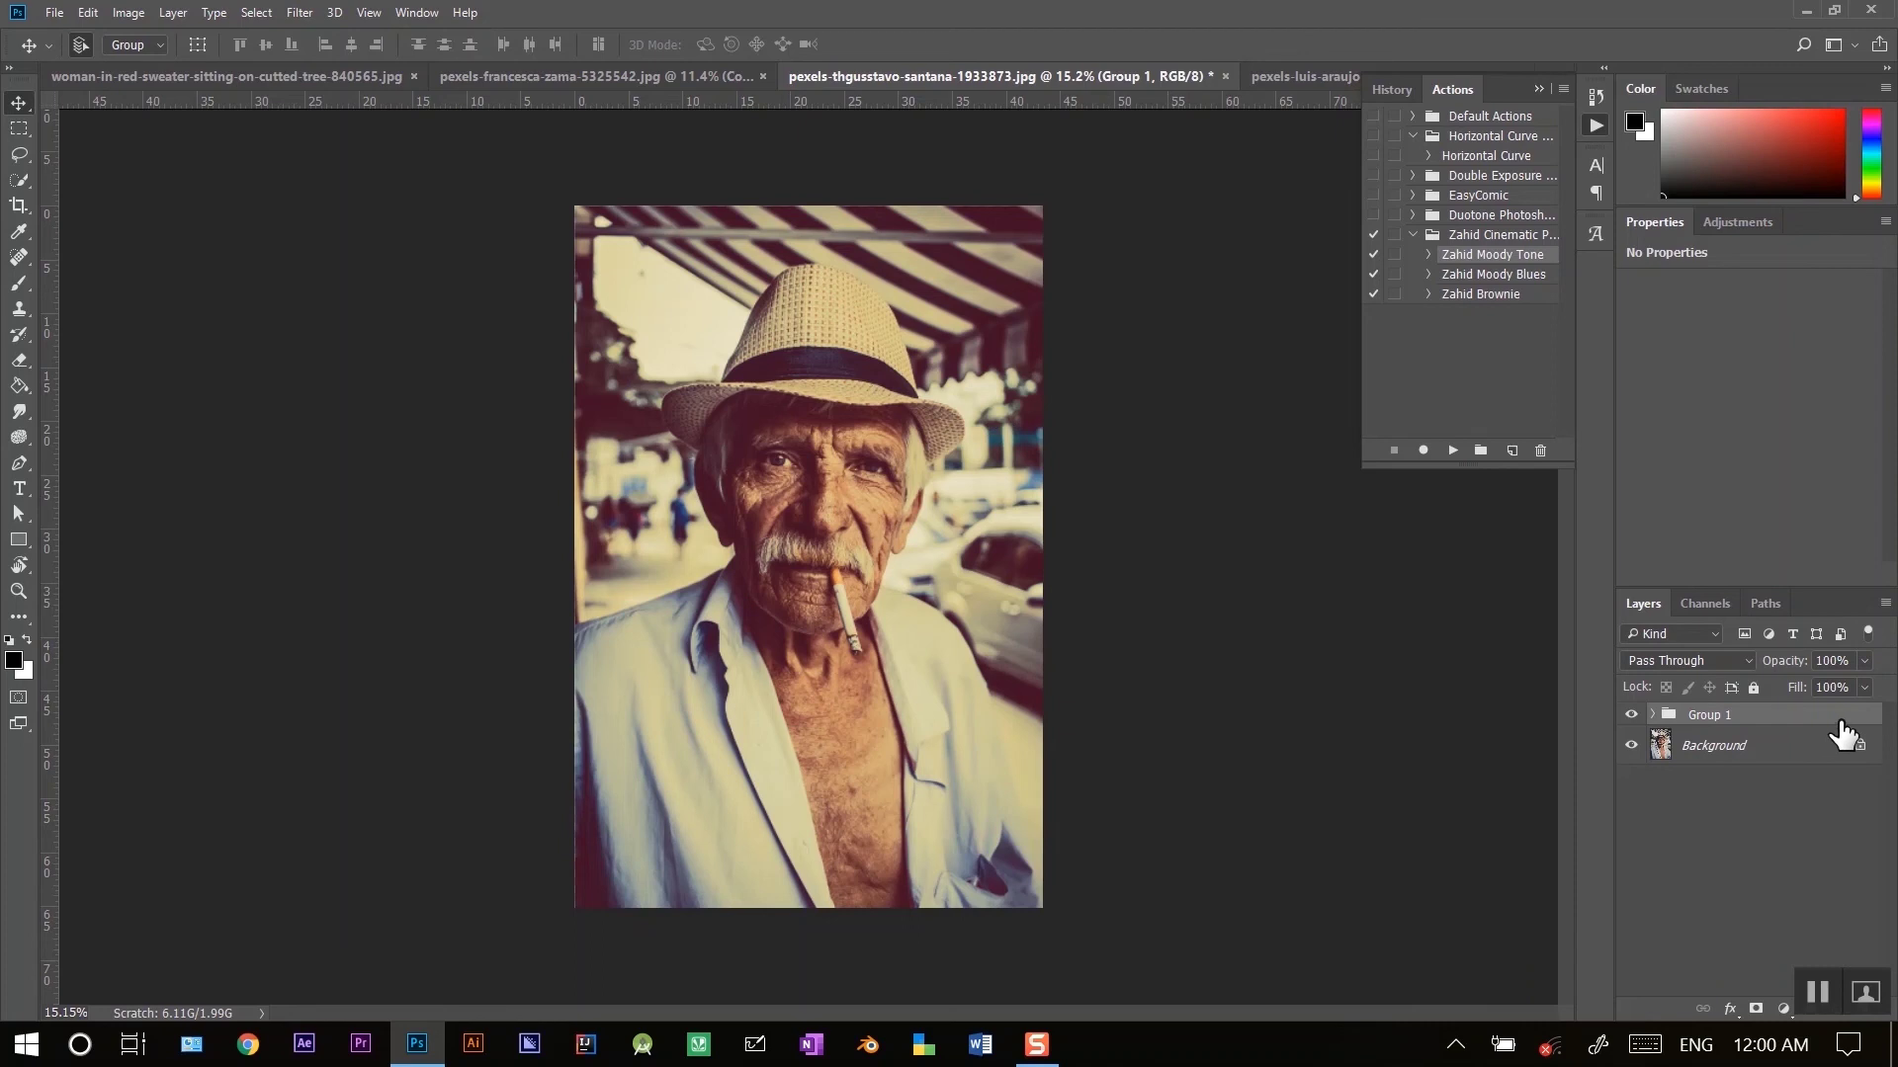
Delete the Moody Tone group from the old man's portrait and play the Zahid Brownie action instead
key(Delete)
click(1519, 296)
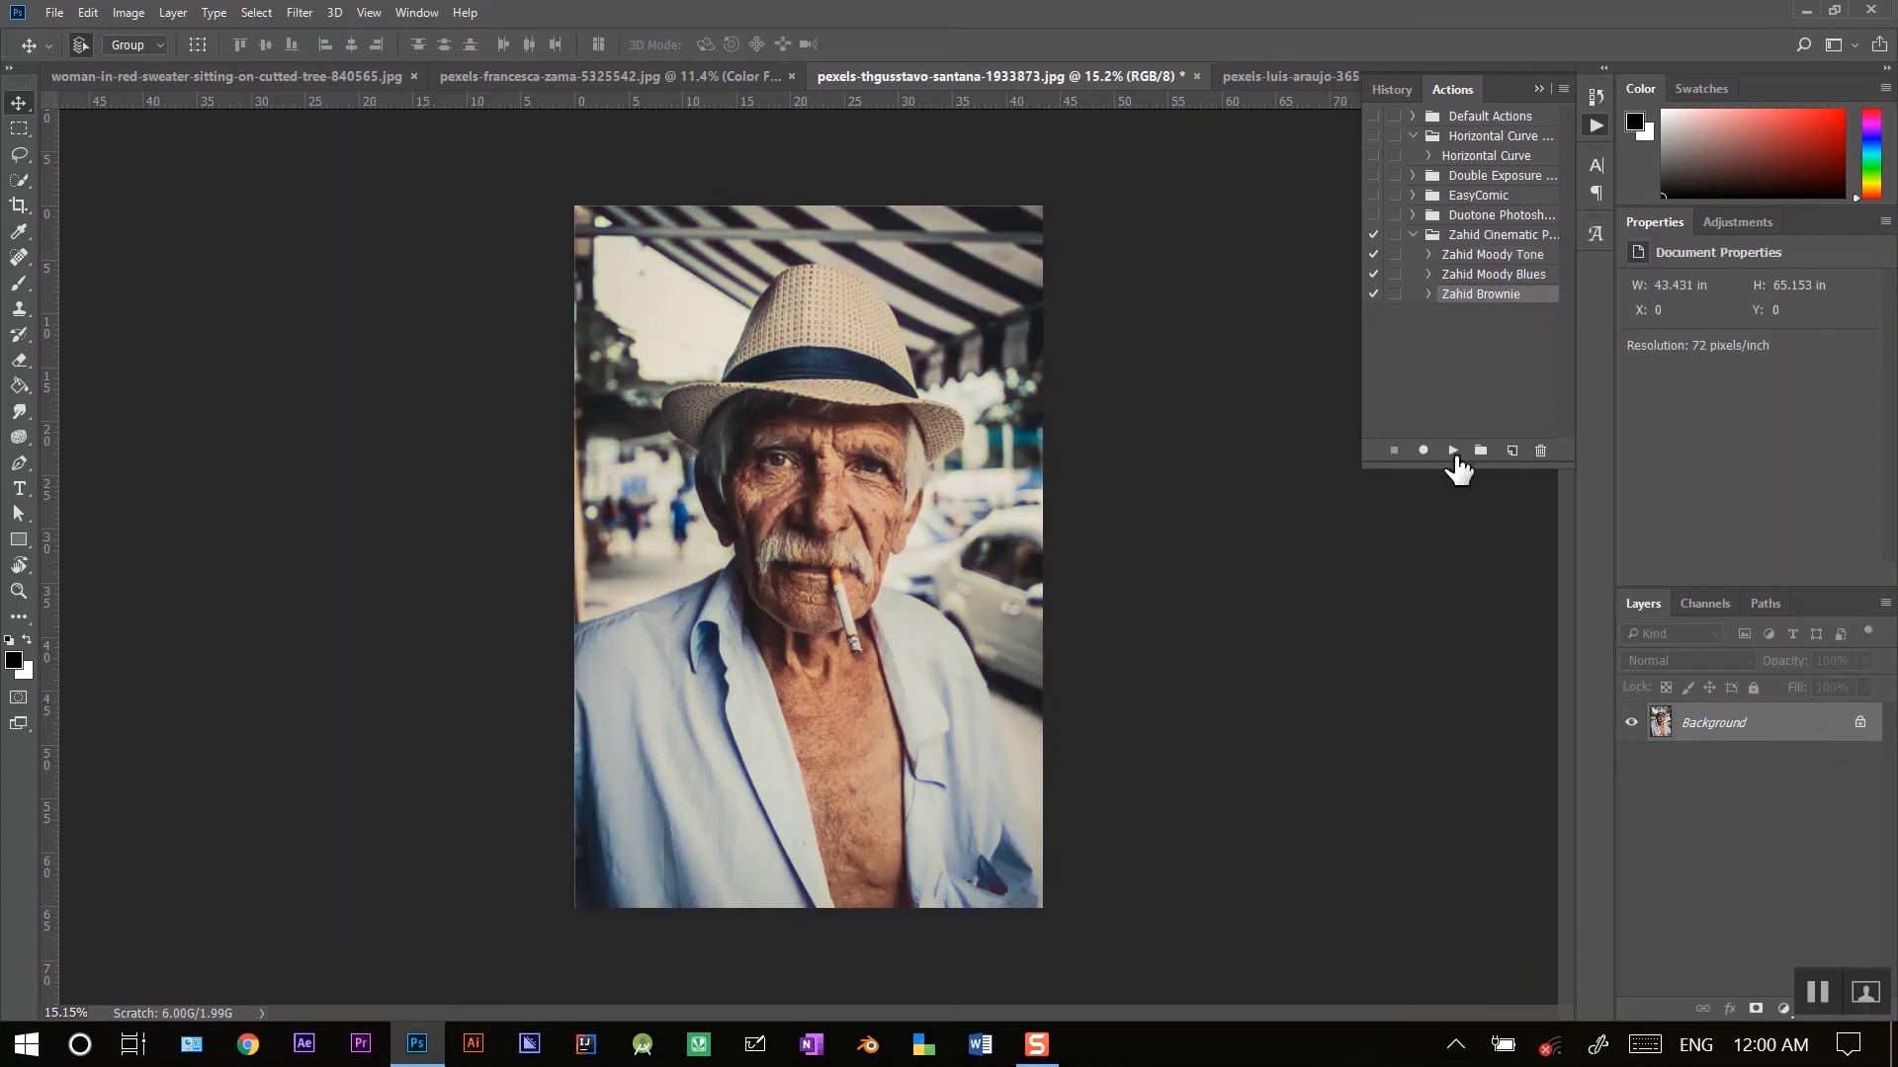
click(1453, 450)
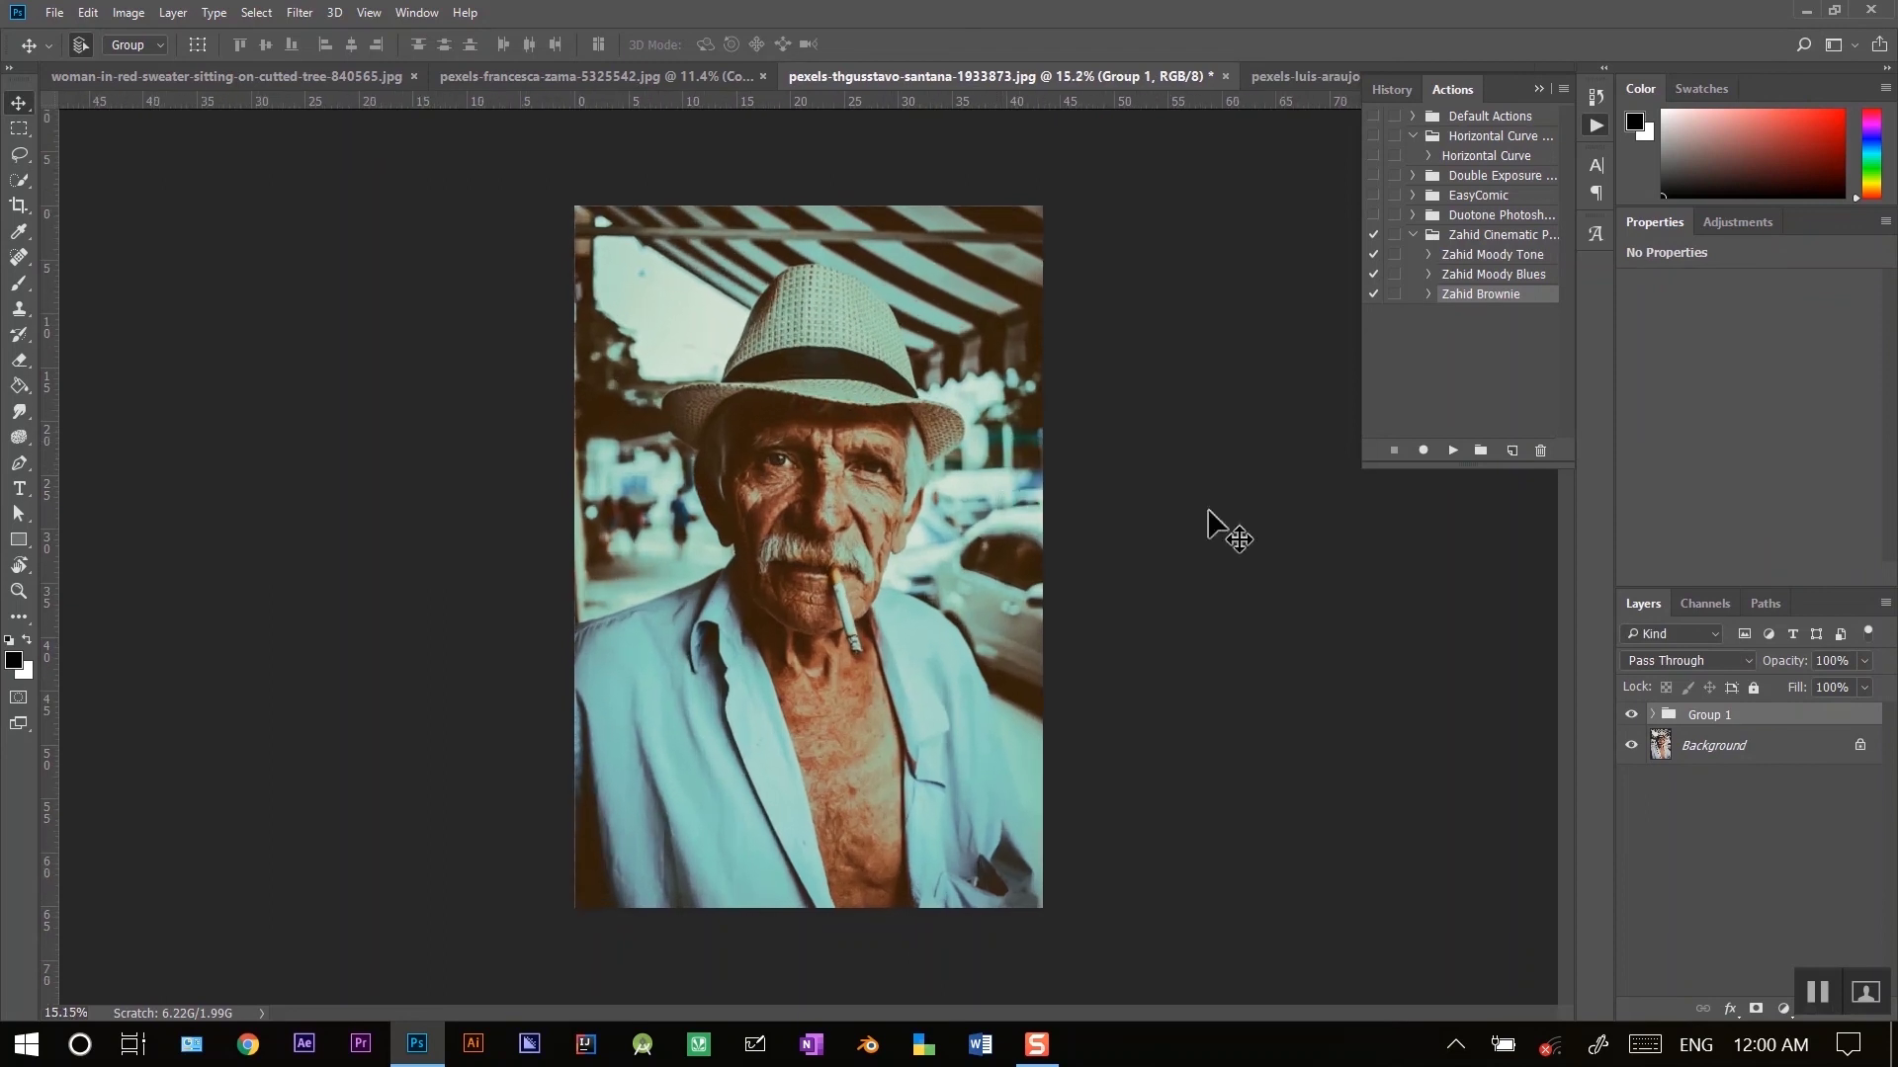
Switch to the profile portrait of the man in the beanie and play the Zahid Moody Tone action on it
click(1273, 79)
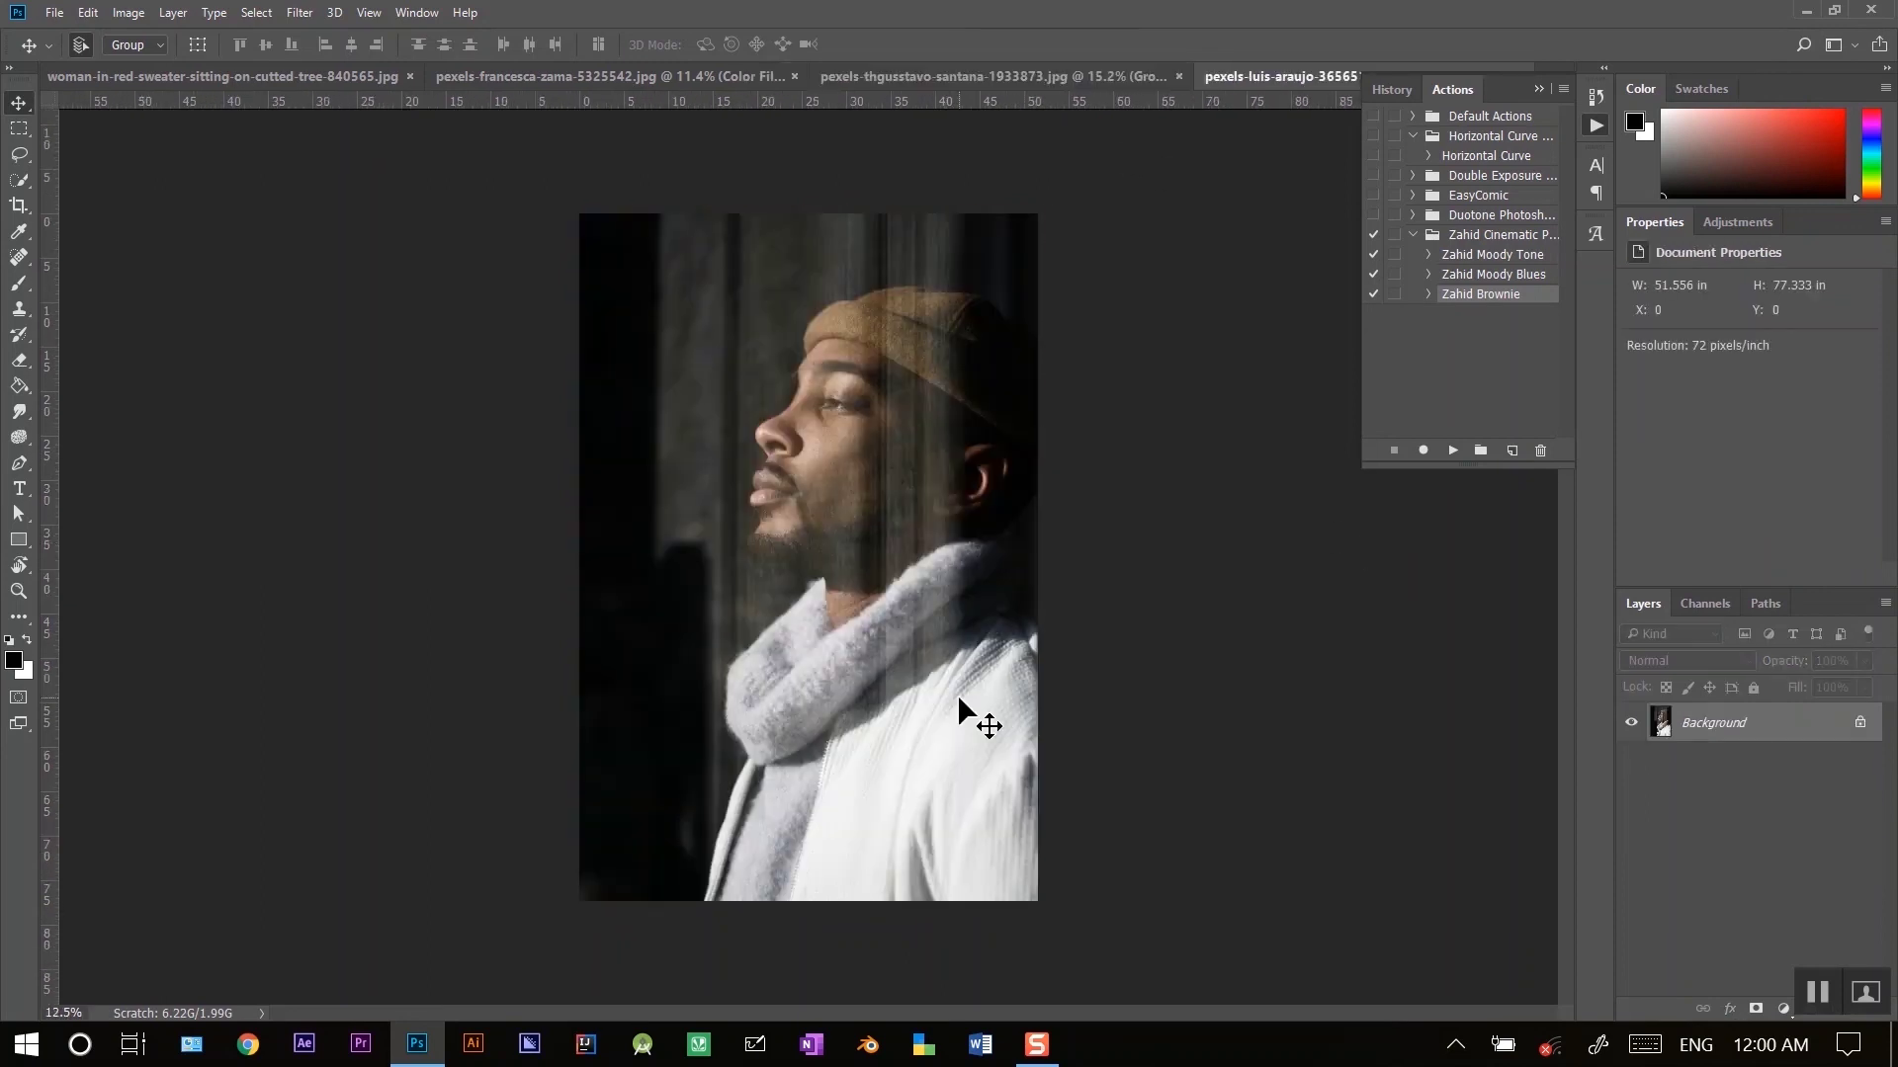
click(1510, 255)
click(1452, 451)
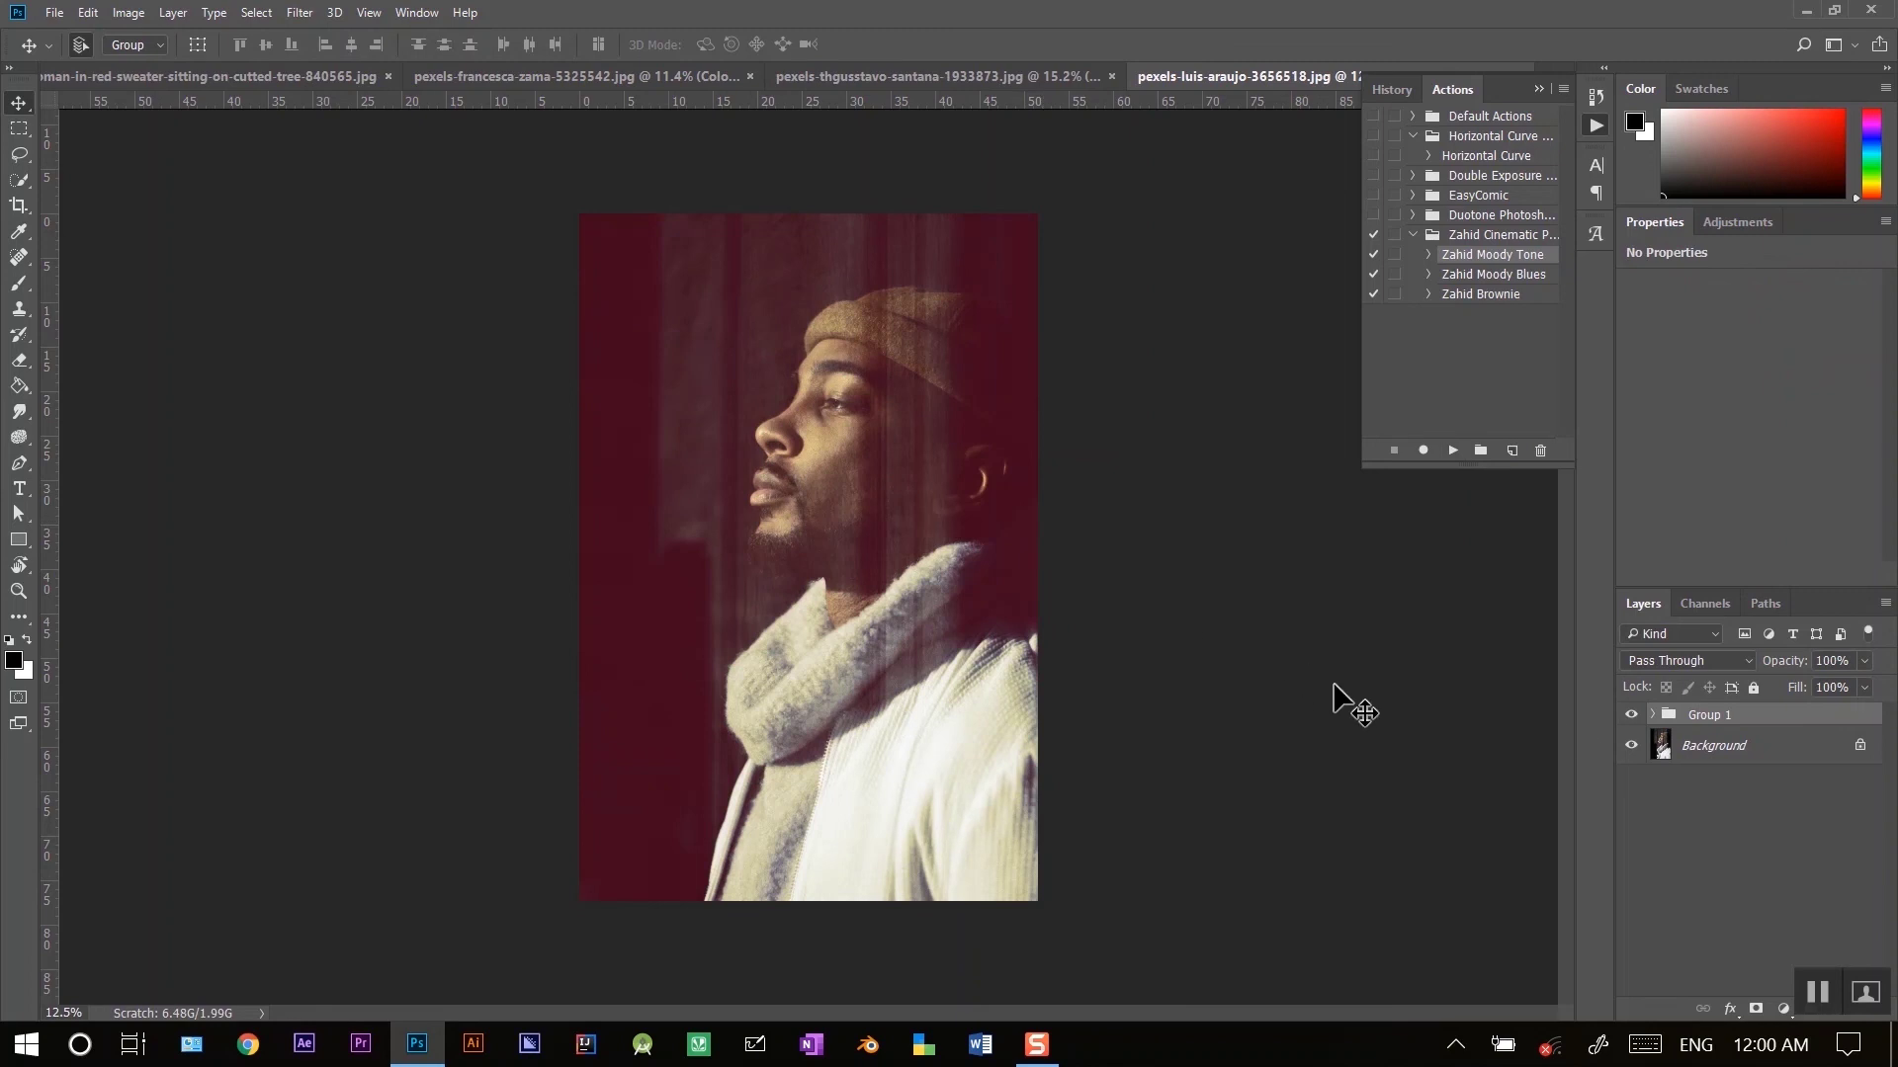
Expand the Moody Tone group, inspect its Color Fill 1 and Color Fill 2 layers, and collapse it again
click(1655, 715)
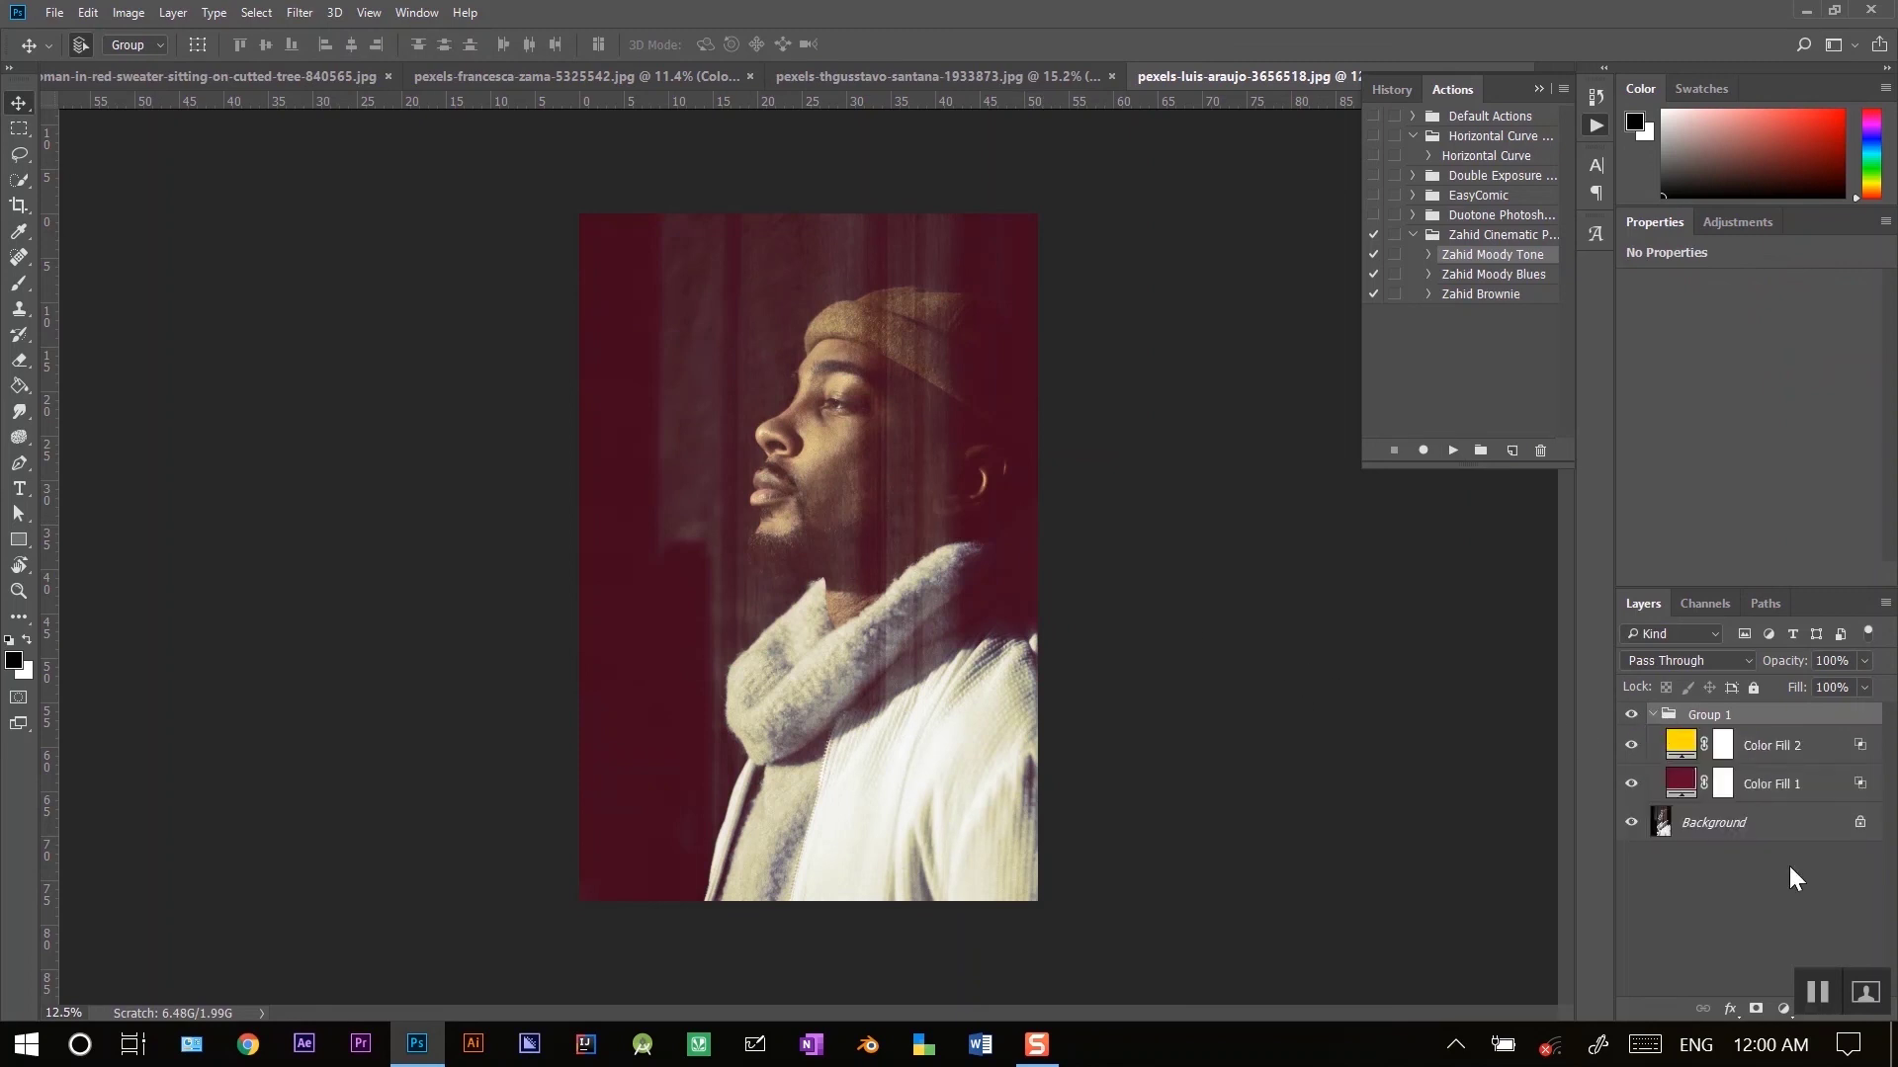
click(1776, 796)
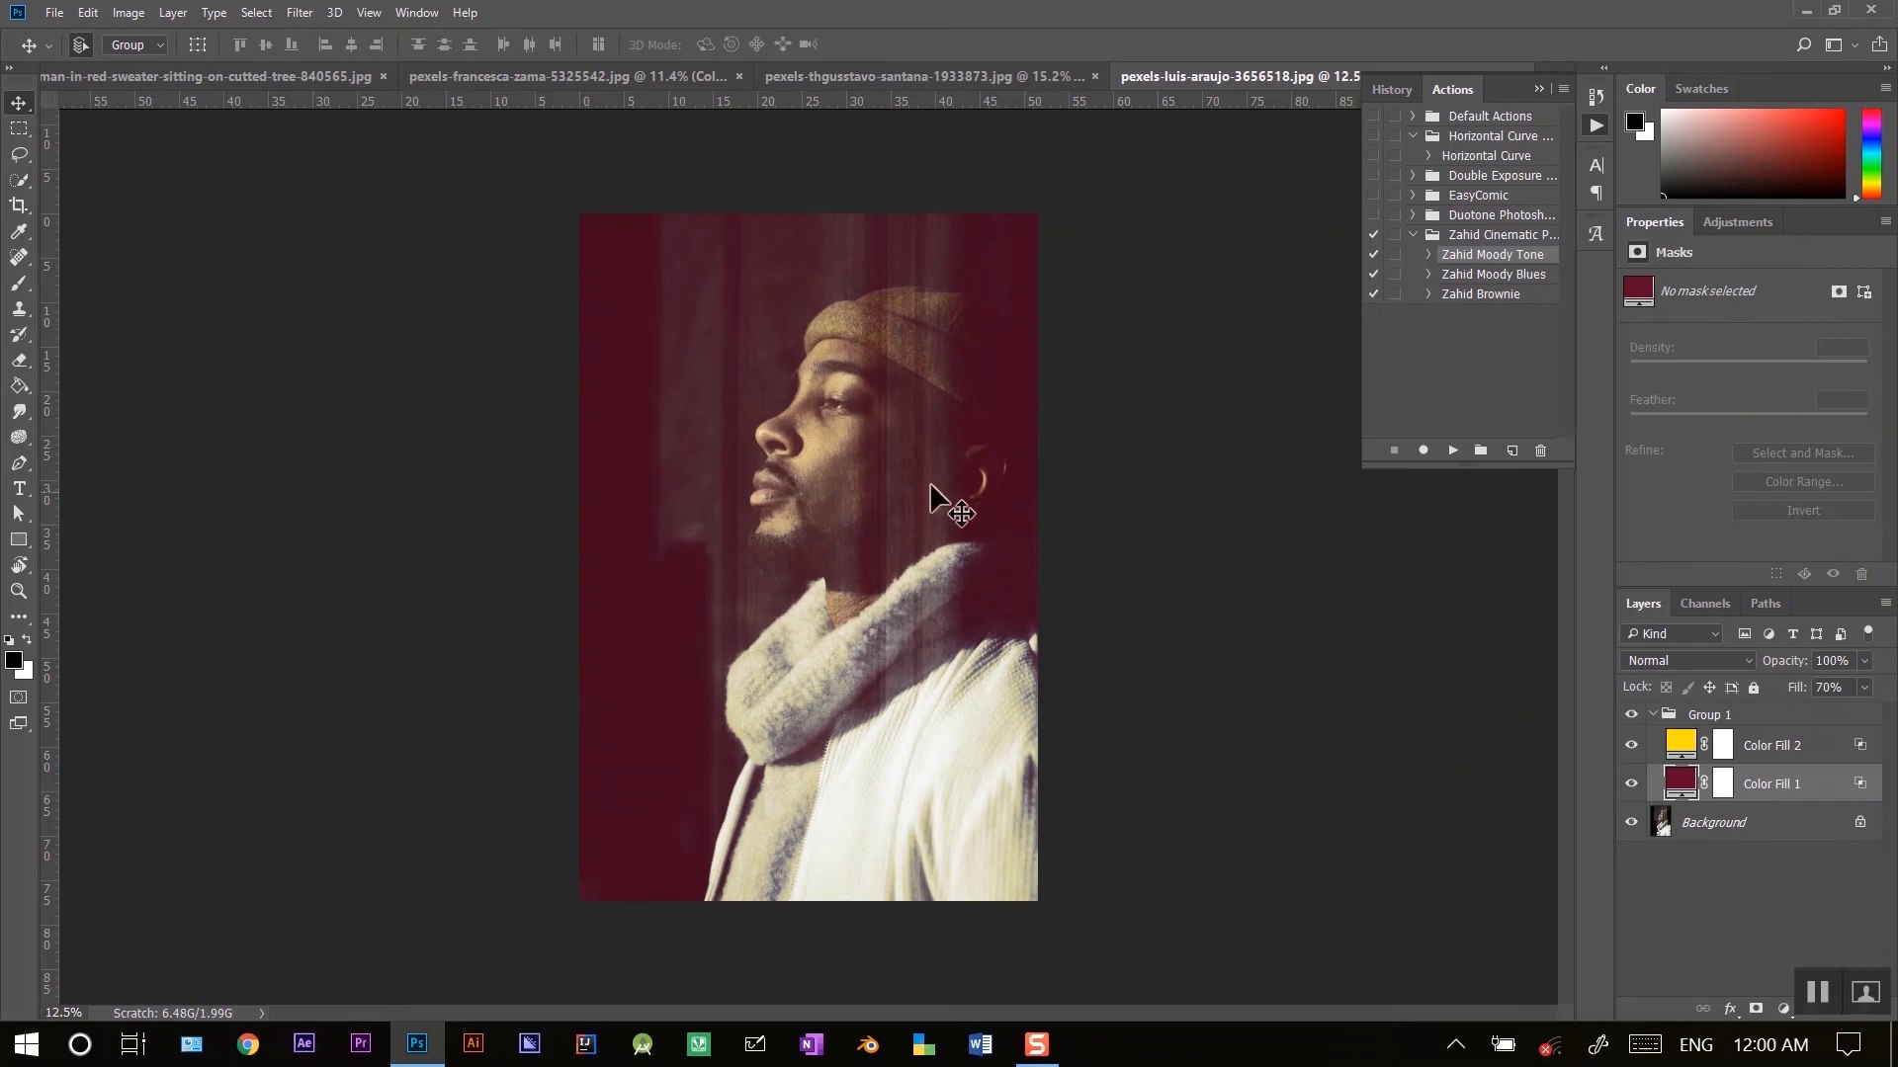
click(1775, 752)
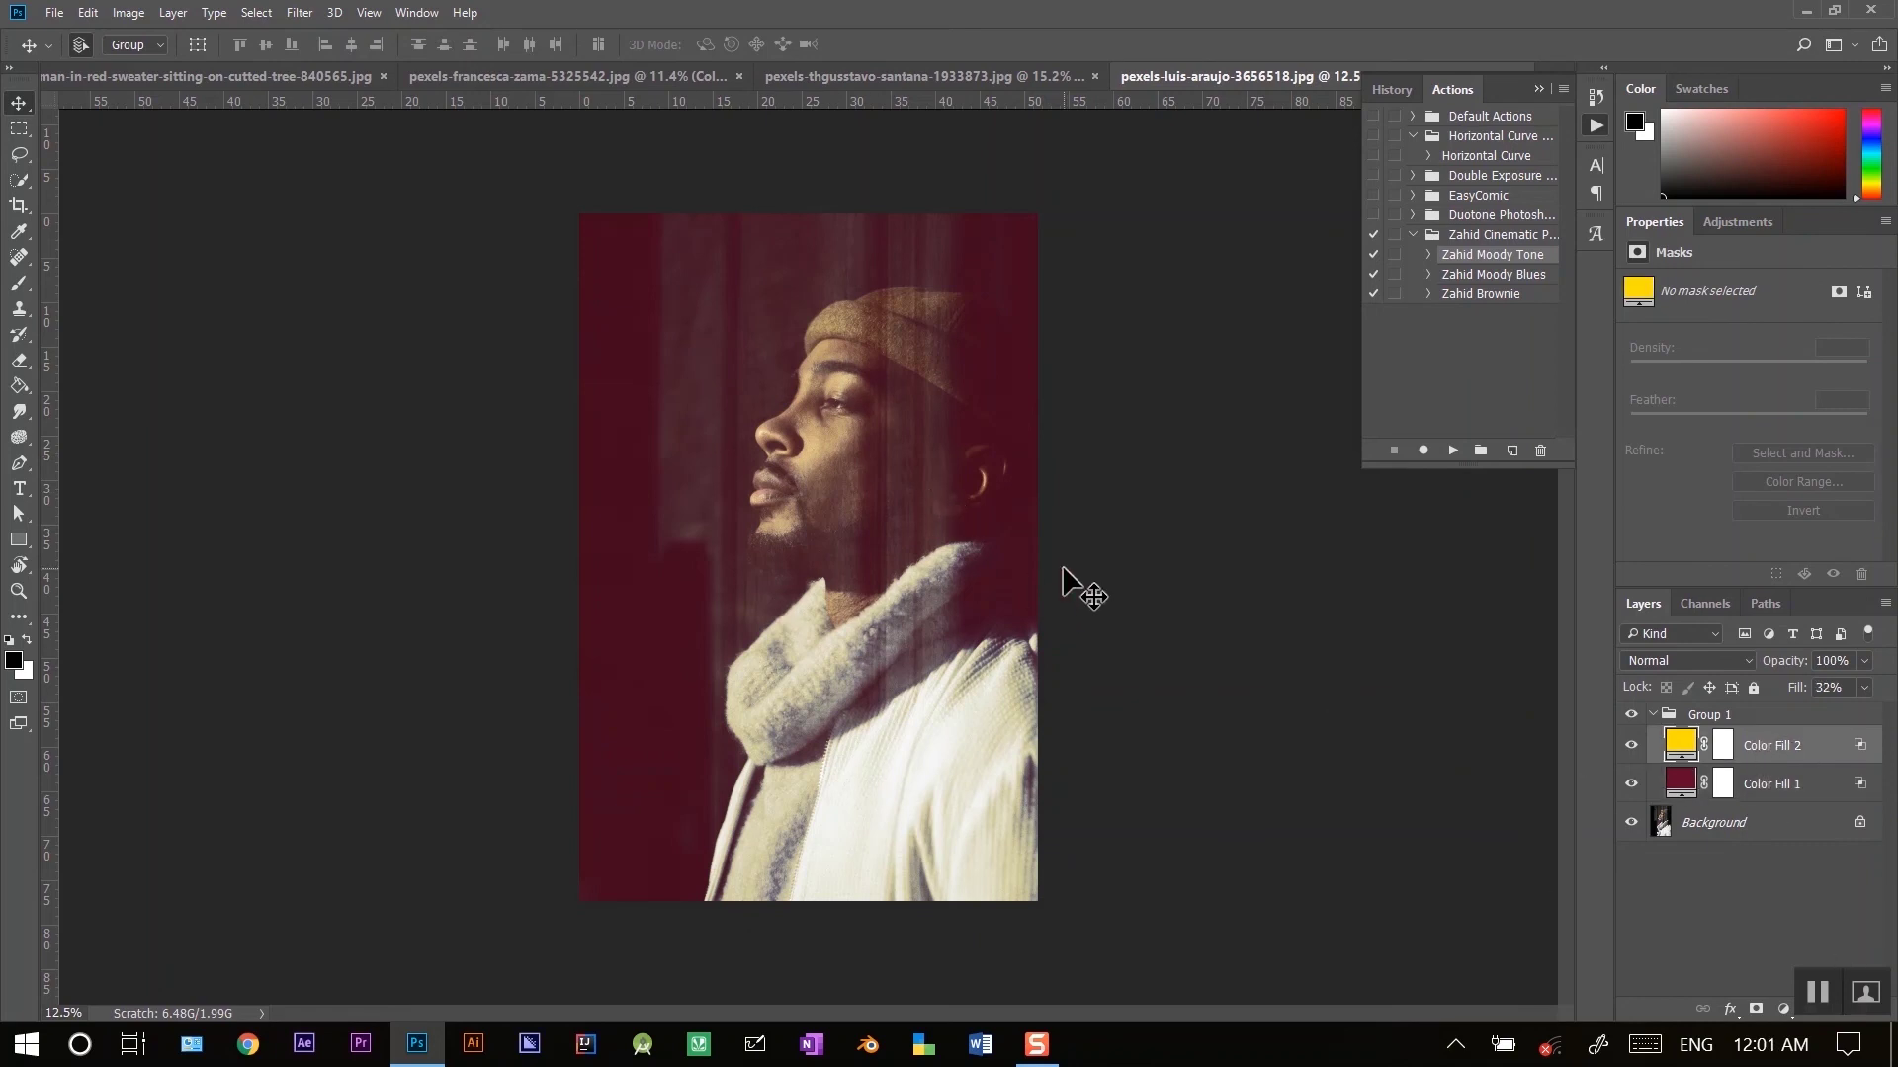
click(1656, 715)
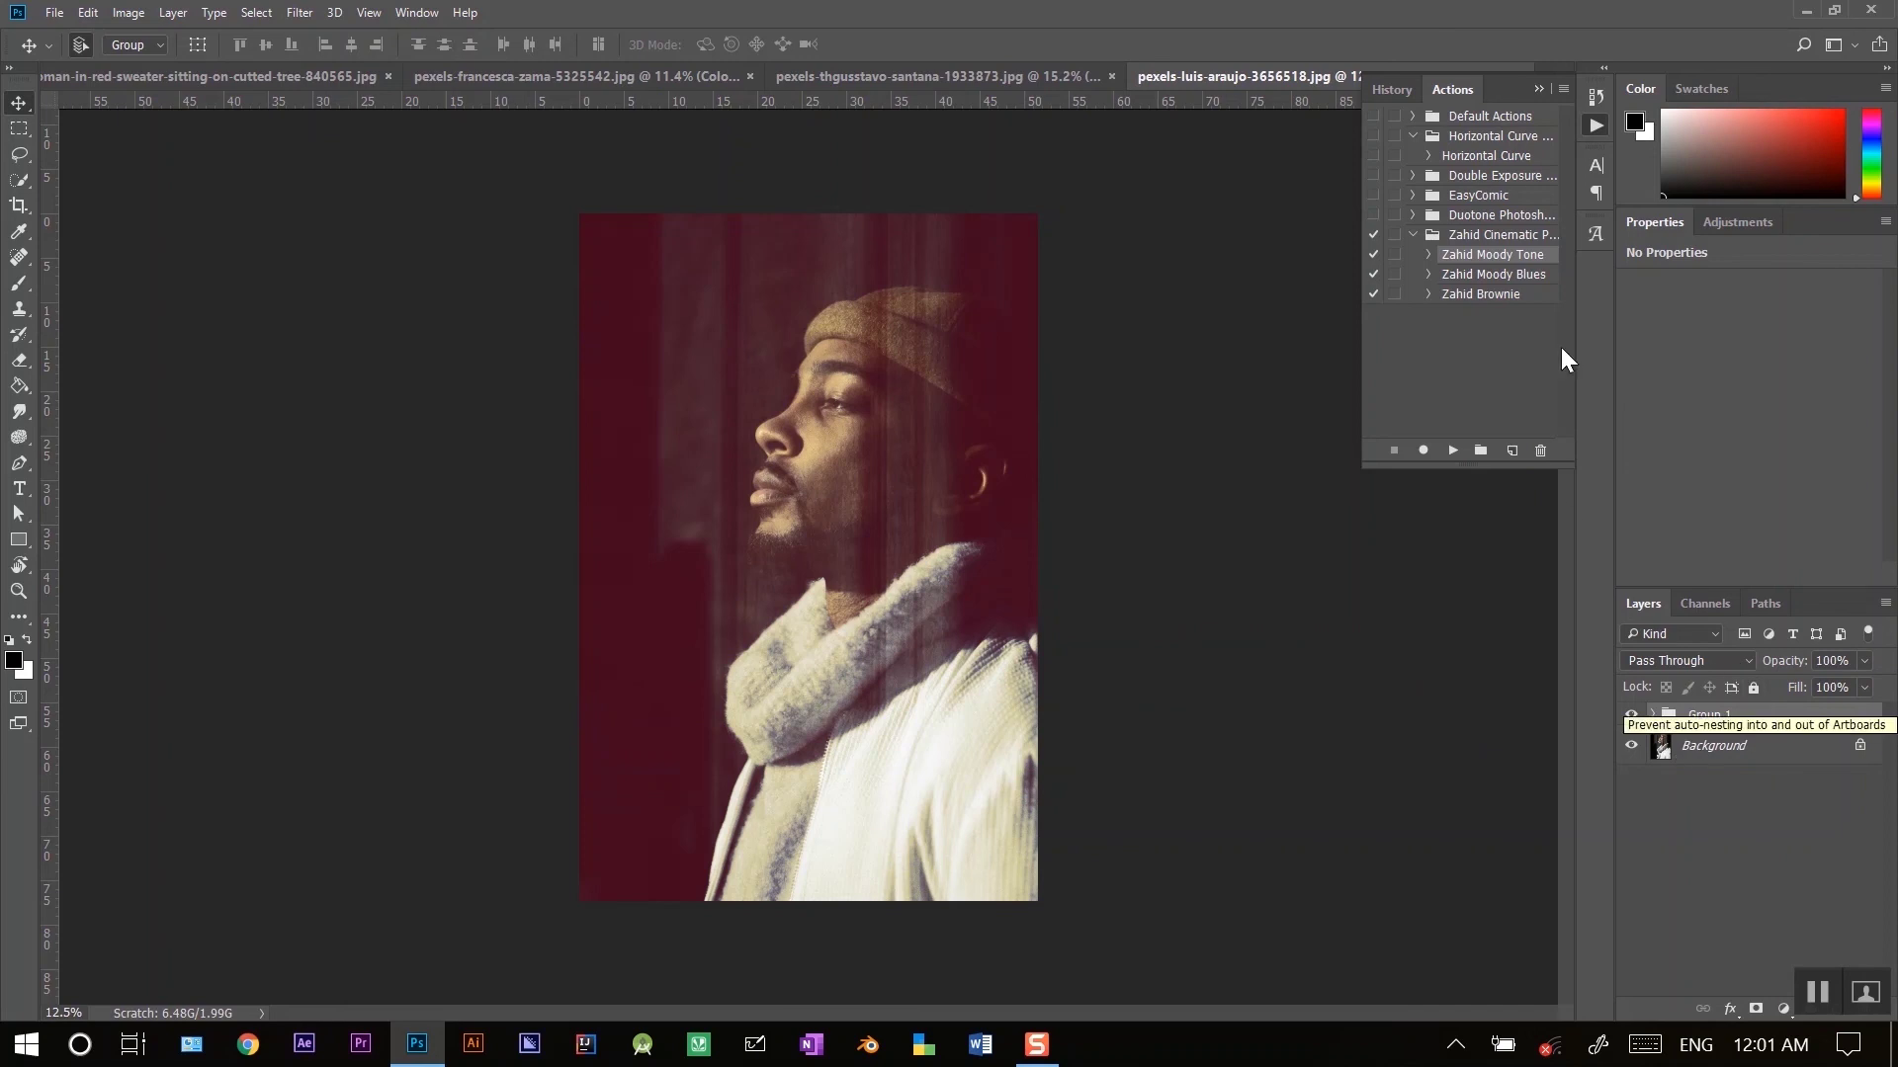
Replace the beanie portrait's Moody Tone group with the Zahid Brownie action and reduce the new group's opacity to about 65%
key(Delete)
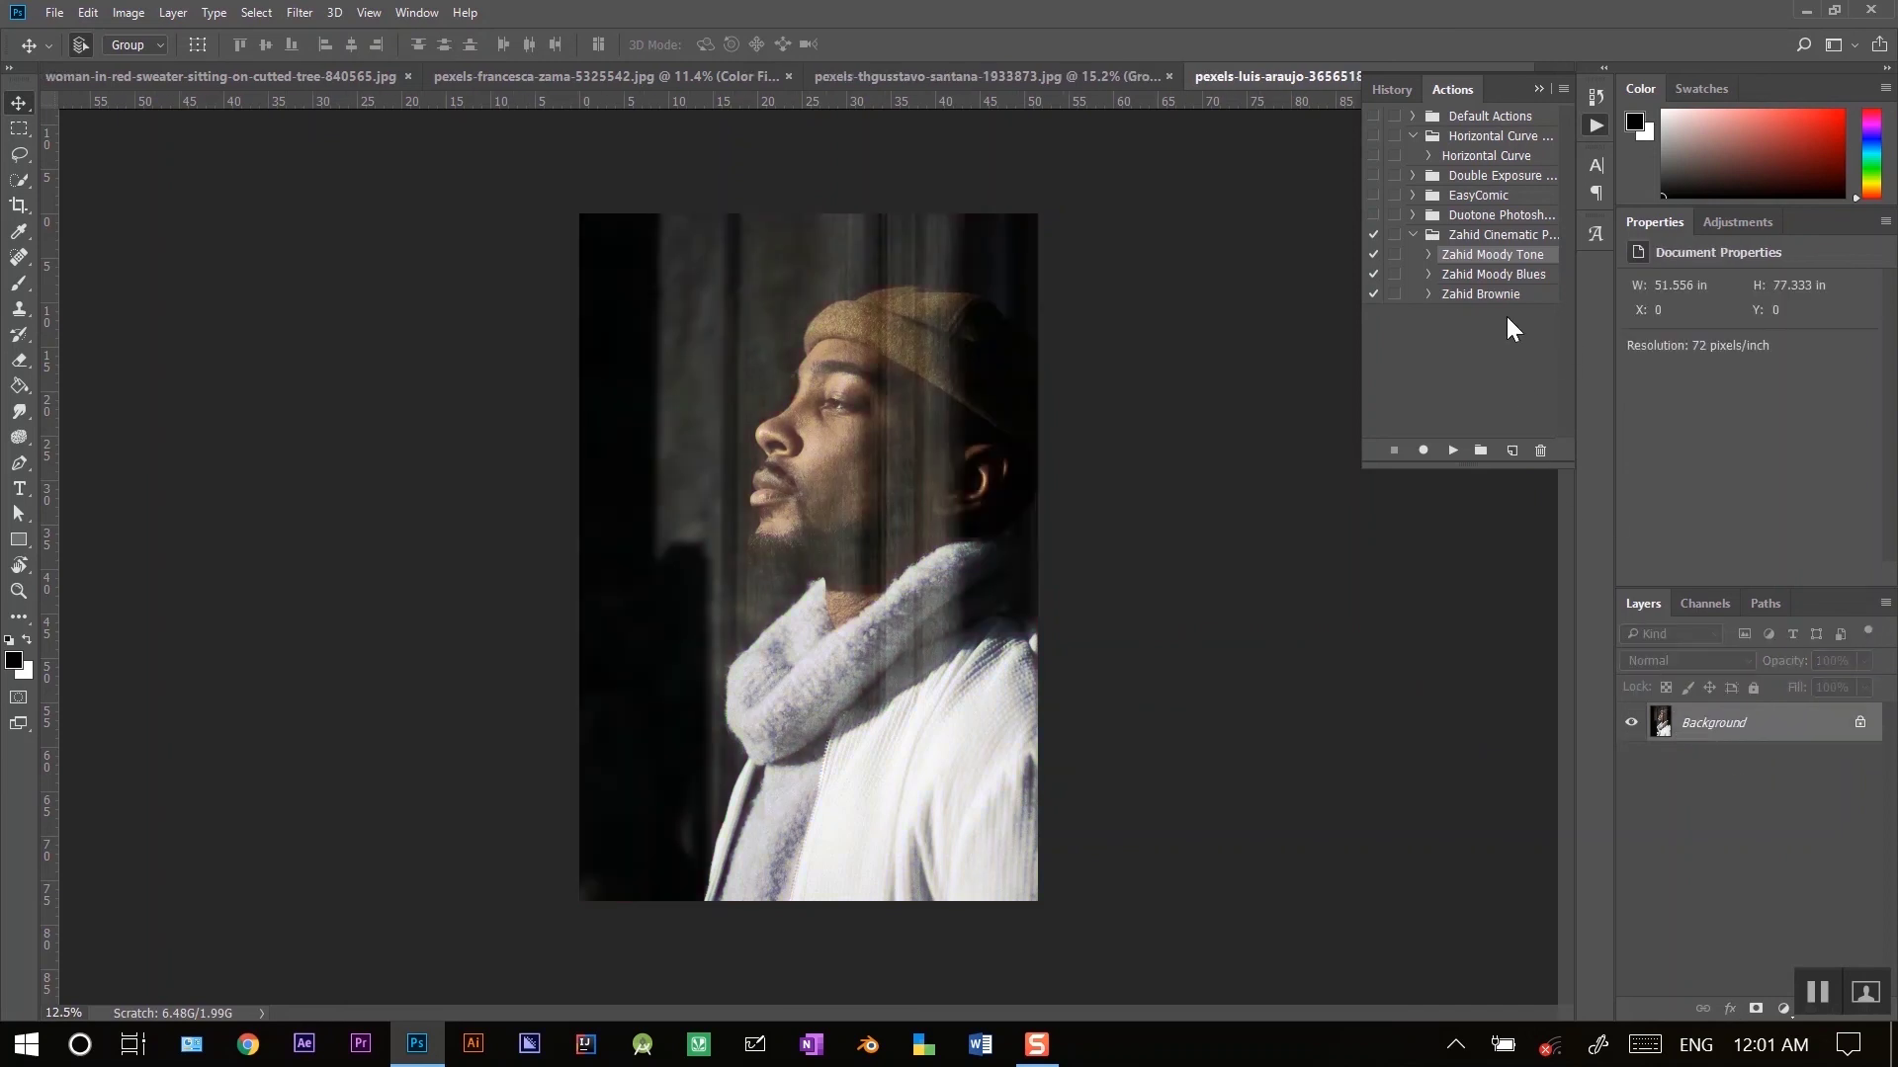
click(1507, 301)
click(1452, 449)
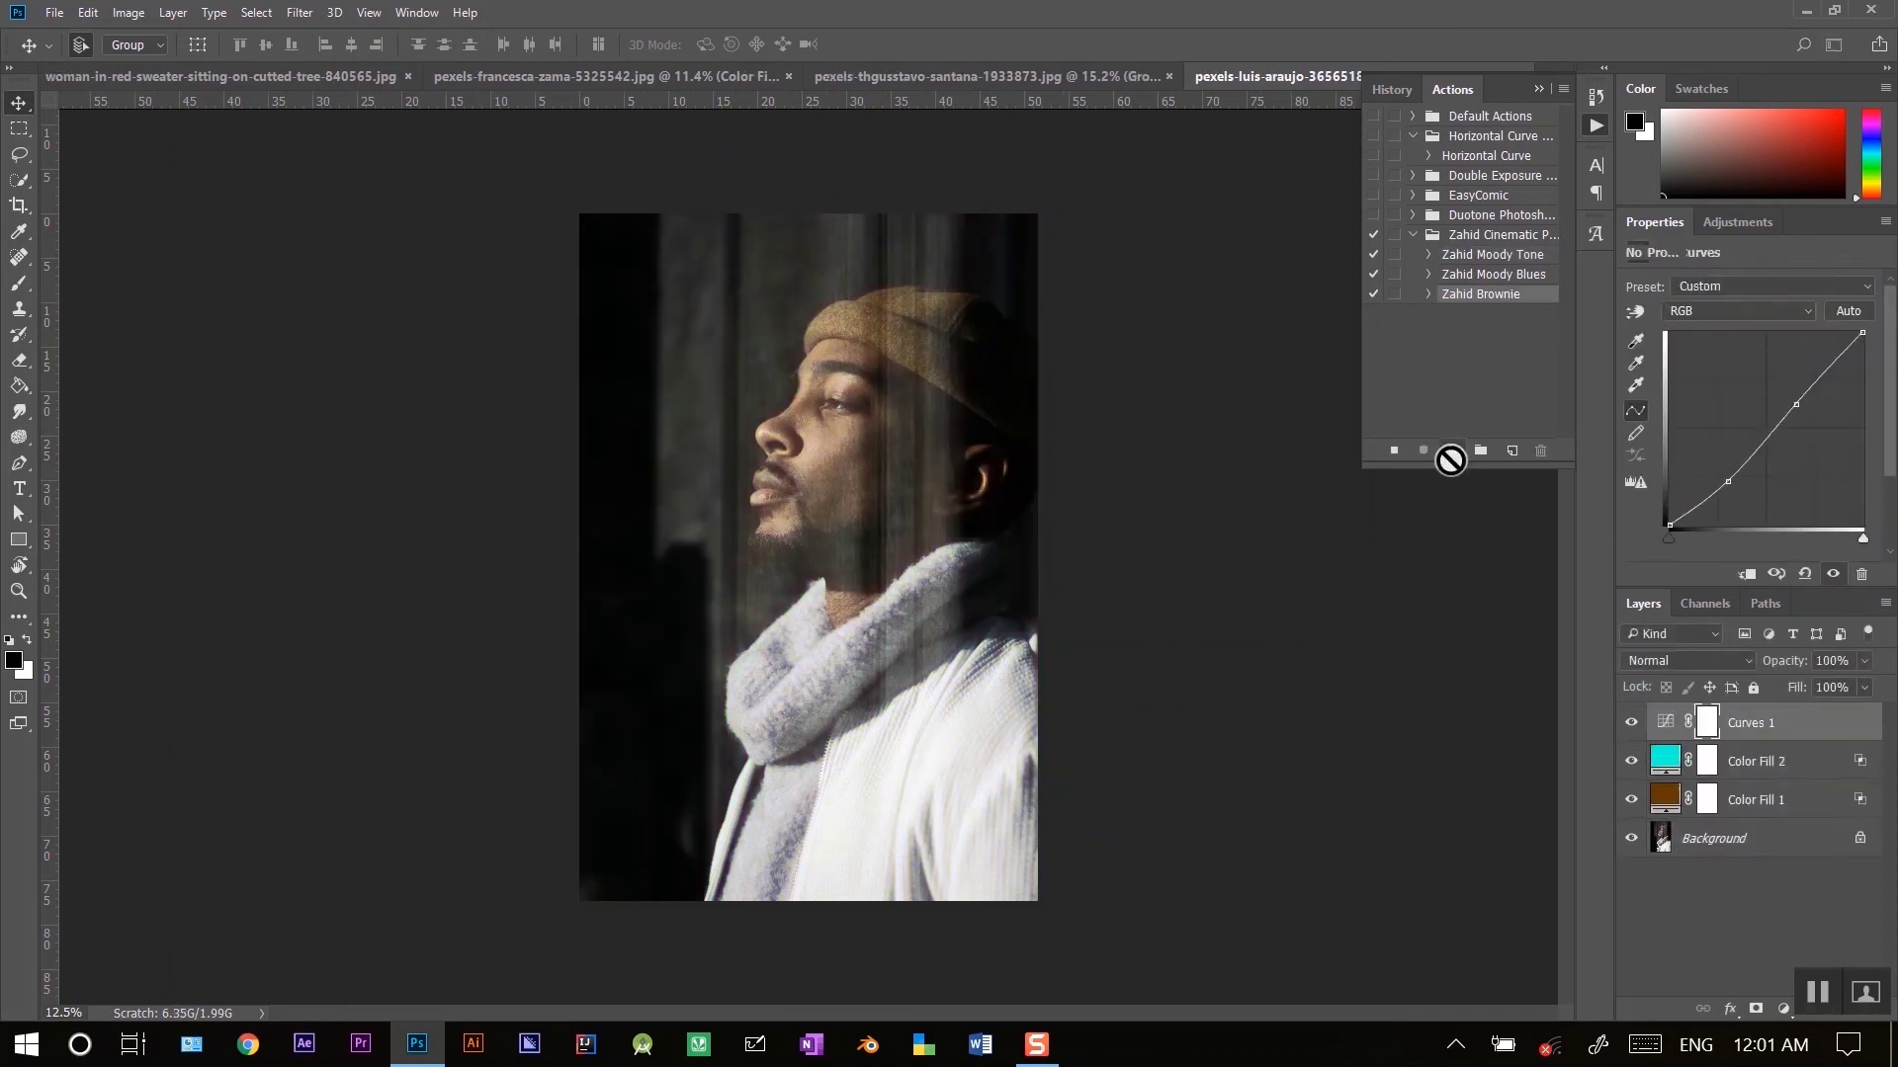
click(1863, 661)
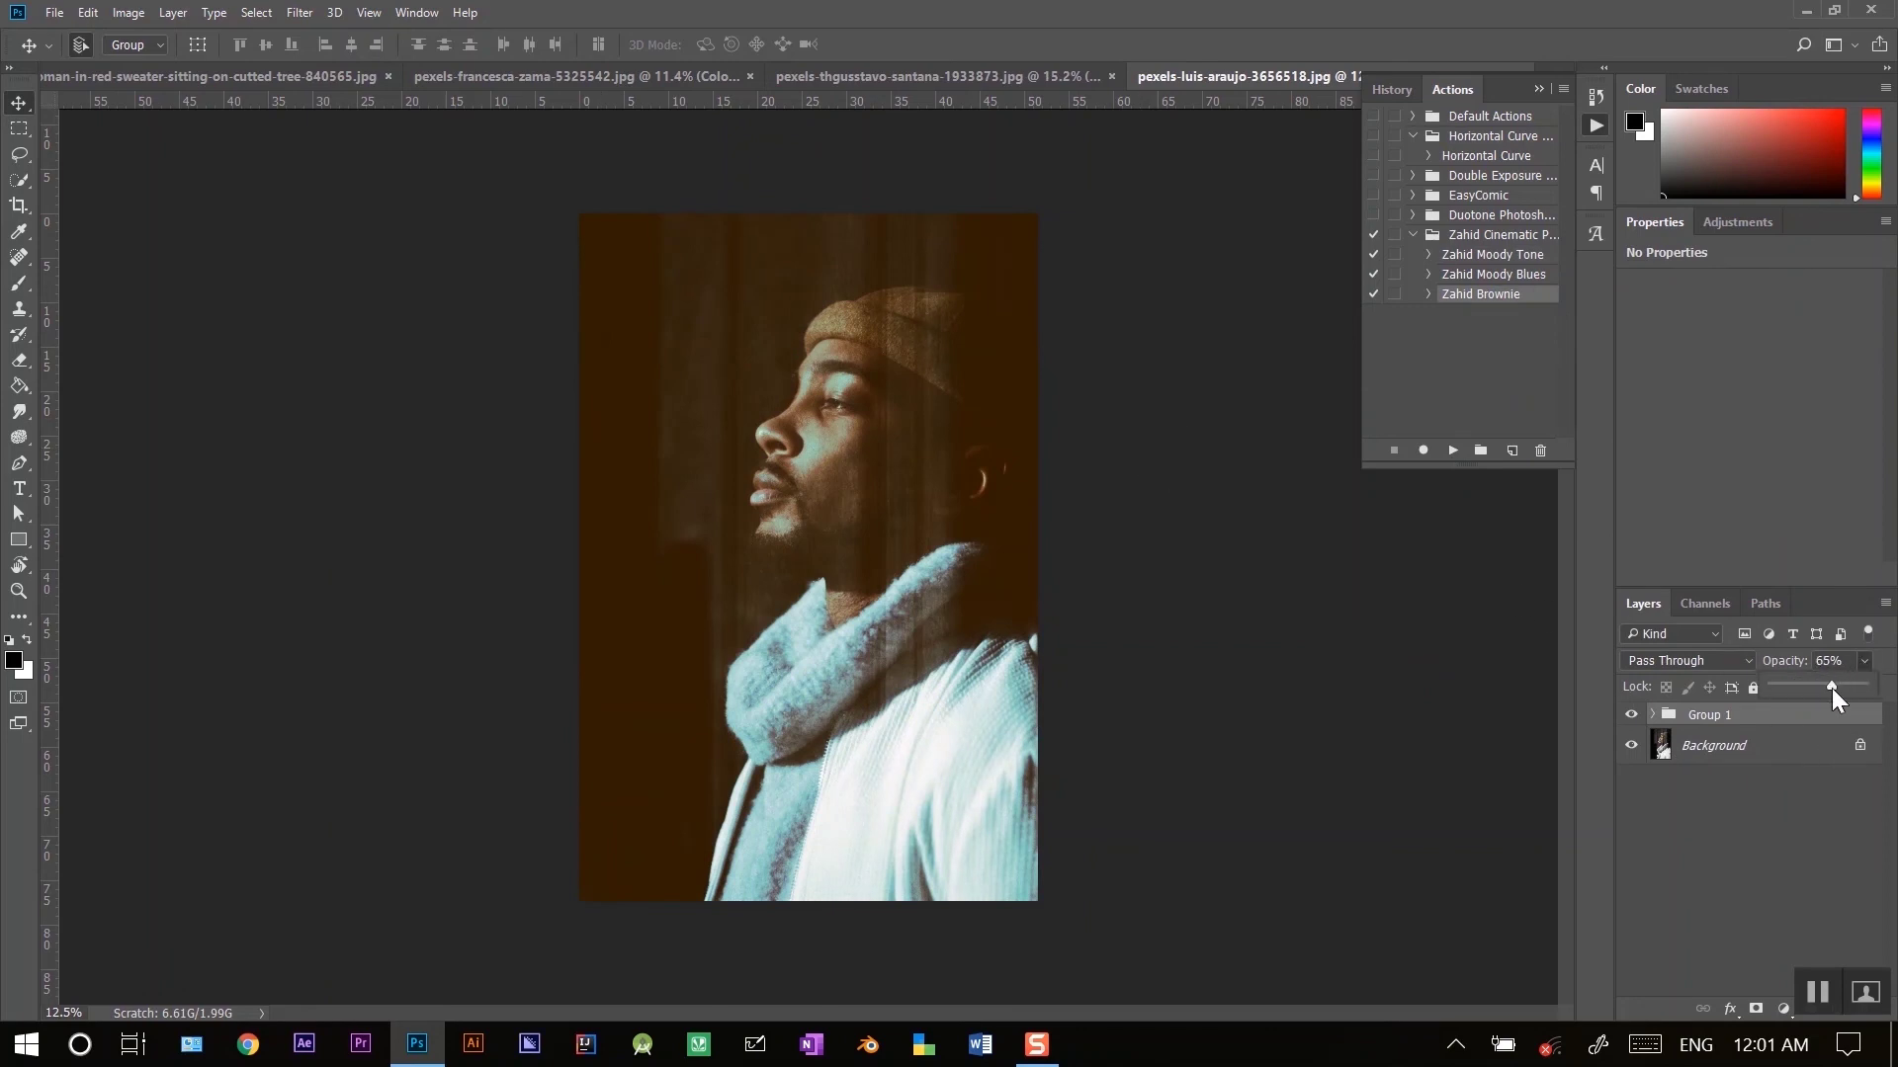
click(1725, 847)
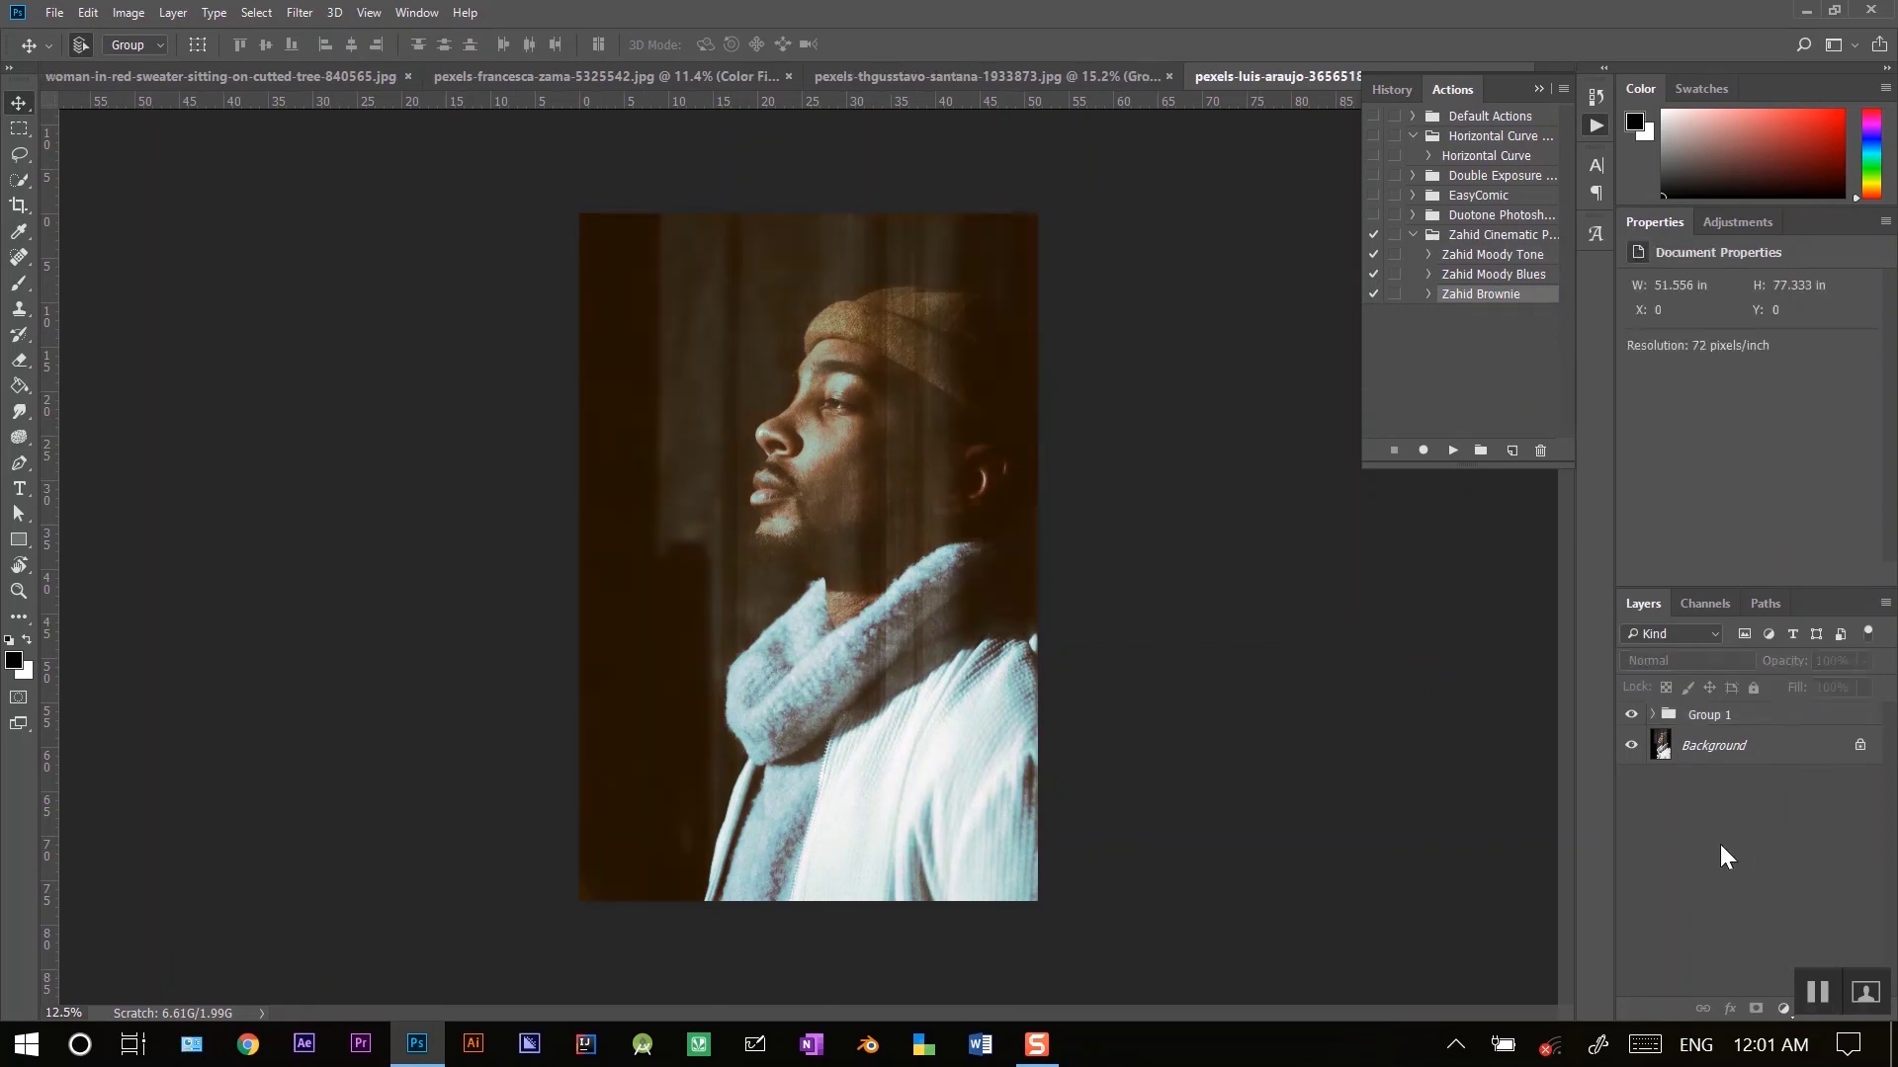